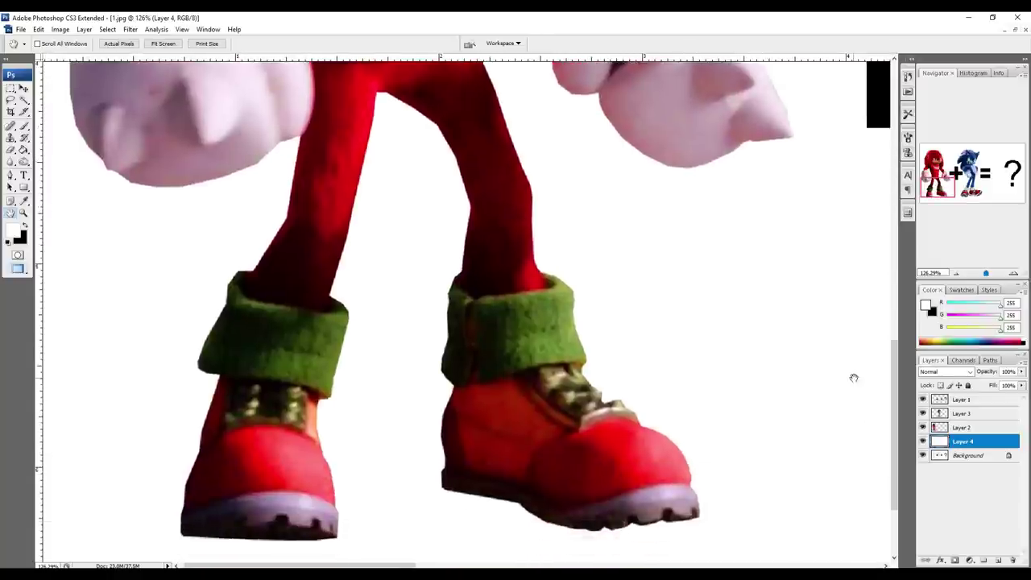
# Examine the legs and shoes of the two source characters up close
pyautogui.press('z')
pyautogui.hotkey('ctrl', '0')
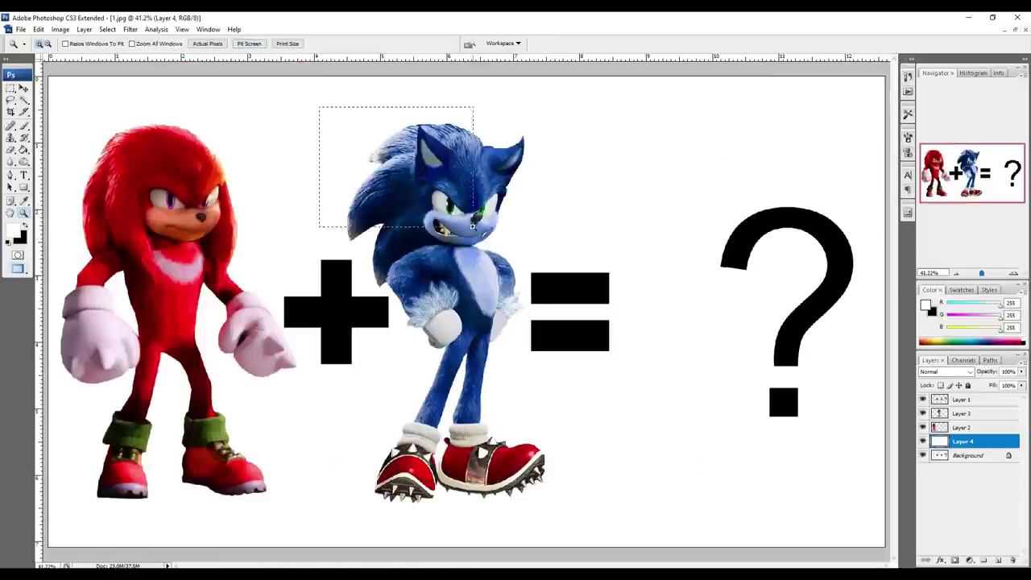
pyautogui.moveTo(473, 226); pyautogui.dragTo(474, 227)
pyautogui.press('h')
pyautogui.moveTo(861, 541); pyautogui.dragTo(854, 244)
pyautogui.moveTo(866, 529); pyautogui.dragTo(855, 455)
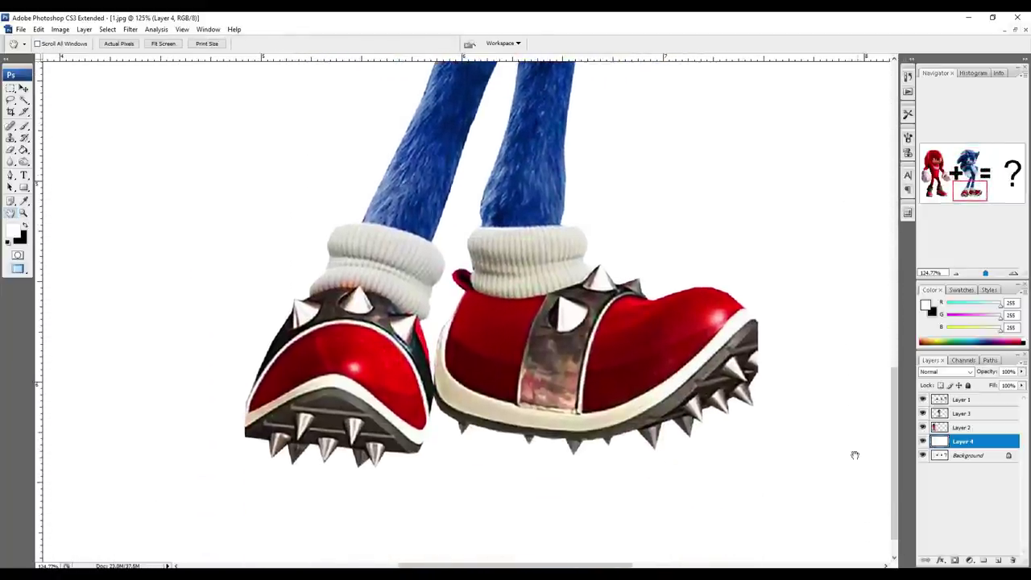
pyautogui.press('z')
pyautogui.click(248, 44)
# Delete the question mark after the equals sign from its layer and clear the selection
pyautogui.press('v')
pyautogui.keyDown('ctrl'); pyautogui.click(842, 247); pyautogui.keyUp('ctrl')
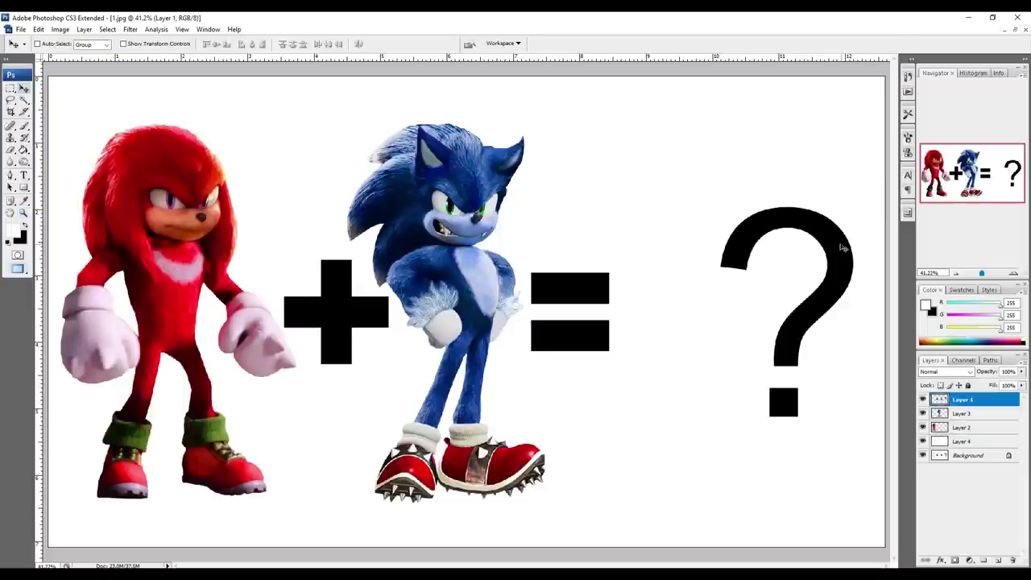
pyautogui.press('m')
pyautogui.moveTo(693, 182); pyautogui.dragTo(867, 461)
pyautogui.press('Delete')
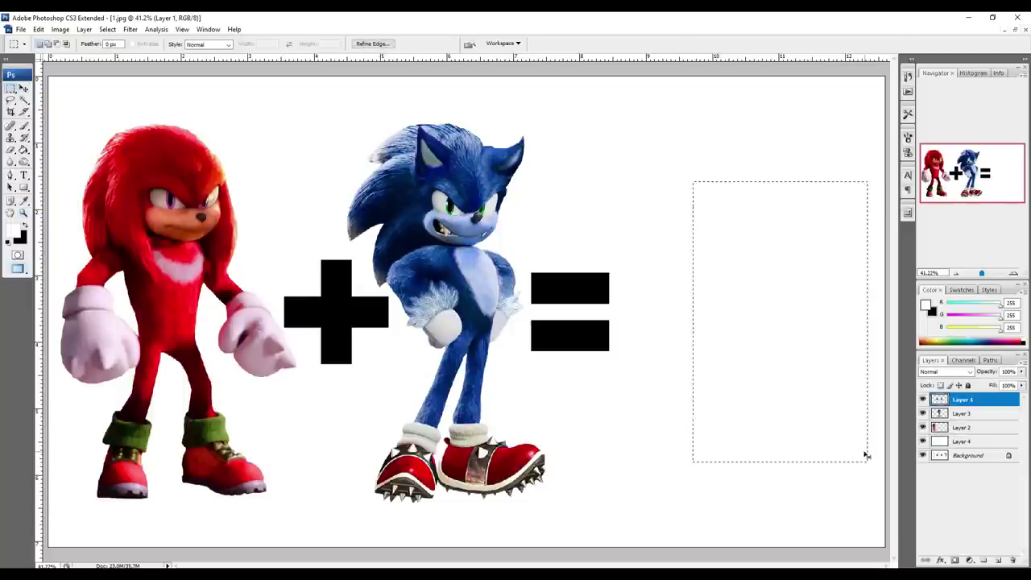
pyautogui.hotkey('ctrl', 'd')
# Duplicate the red character's layer and place the copy in the empty space after the equals sign
pyautogui.press('v')
pyautogui.keyDown('ctrl'); pyautogui.click(169, 161); pyautogui.keyUp('ctrl')
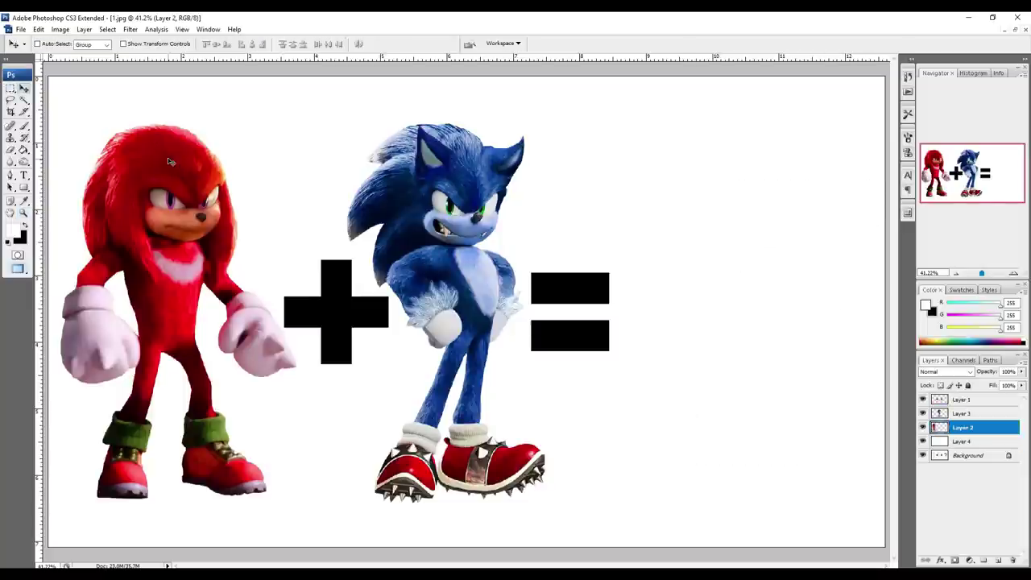
pyautogui.hotkey('ctrl', 'j')
pyautogui.hotkey('ctrl', 't')
pyautogui.moveTo(199, 177); pyautogui.dragTo(766, 179)
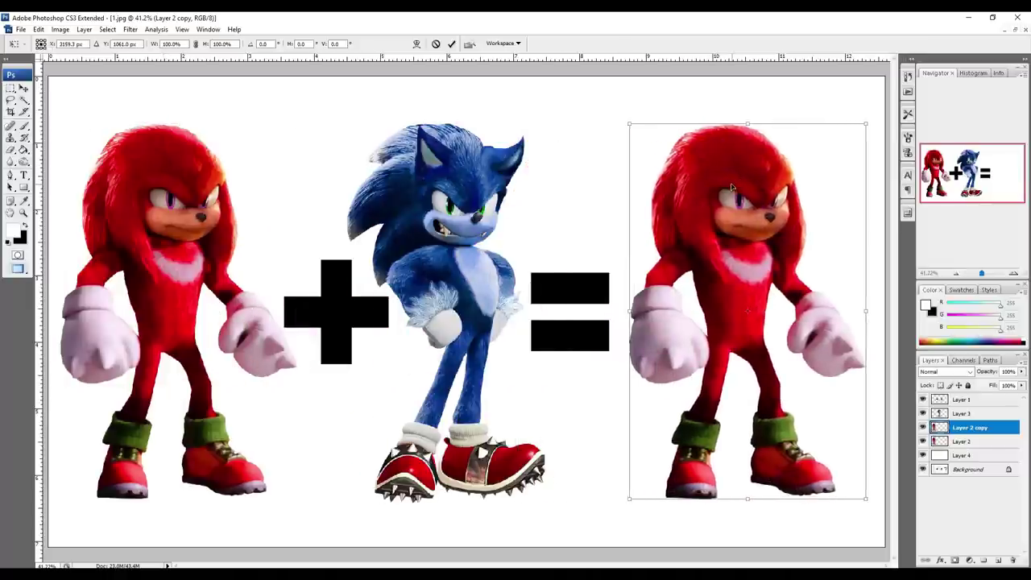
pyautogui.press('Return')
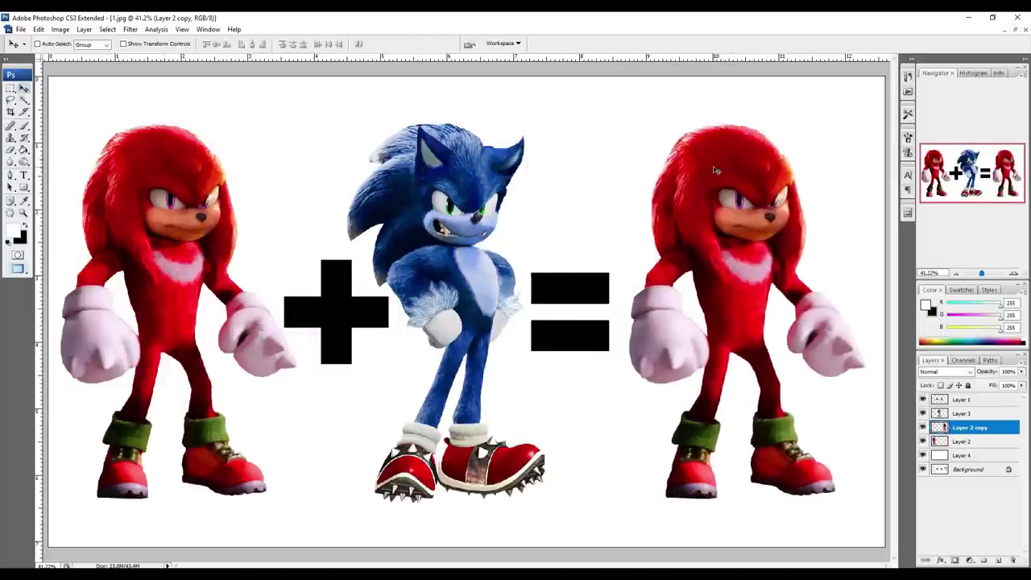
# Duplicate the placed red character's layer and desaturate the duplicate
pyautogui.hotkey('ctrl', 'j')
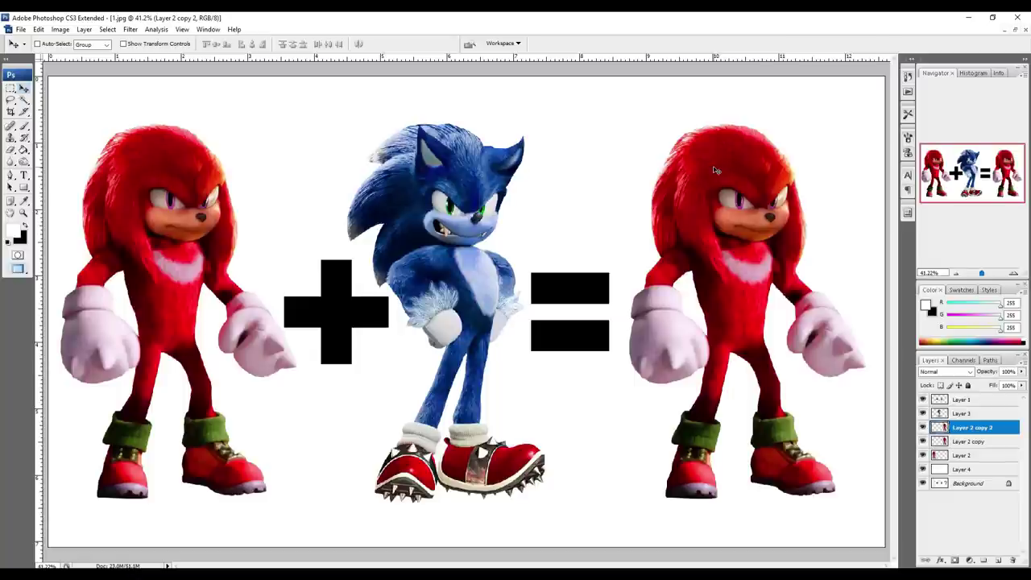
pyautogui.hotkey('ctrl', 'shift', 'u')
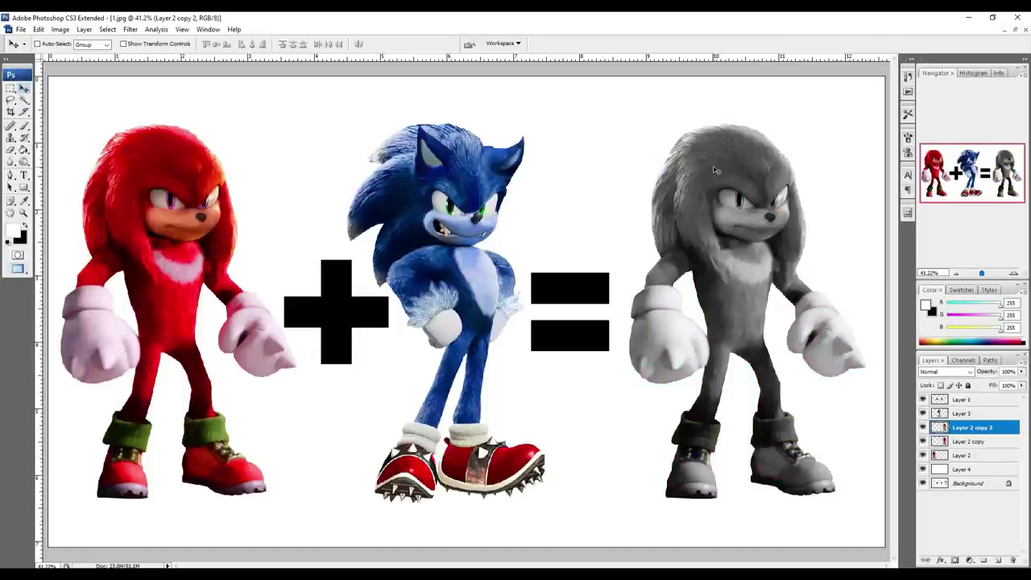
# Colorize the grey duplicate bright blue with Hue/Saturation, raising its saturation and lightness
pyautogui.hotkey('ctrl', 'u')
pyautogui.click(886, 235)
pyautogui.moveTo(844, 116); pyautogui.dragTo(962, 99)
pyautogui.moveTo(851, 143); pyautogui.dragTo(918, 147)
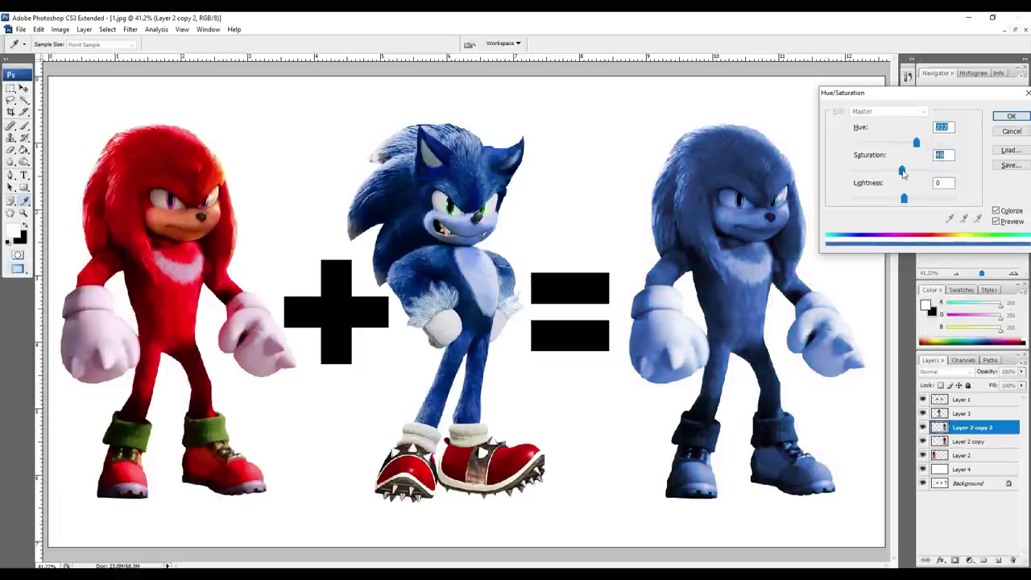
pyautogui.moveTo(907, 142)
pyautogui.mouseDown()
pyautogui.moveTo(929, 143)
pyautogui.moveTo(916, 143)
pyautogui.mouseUp()
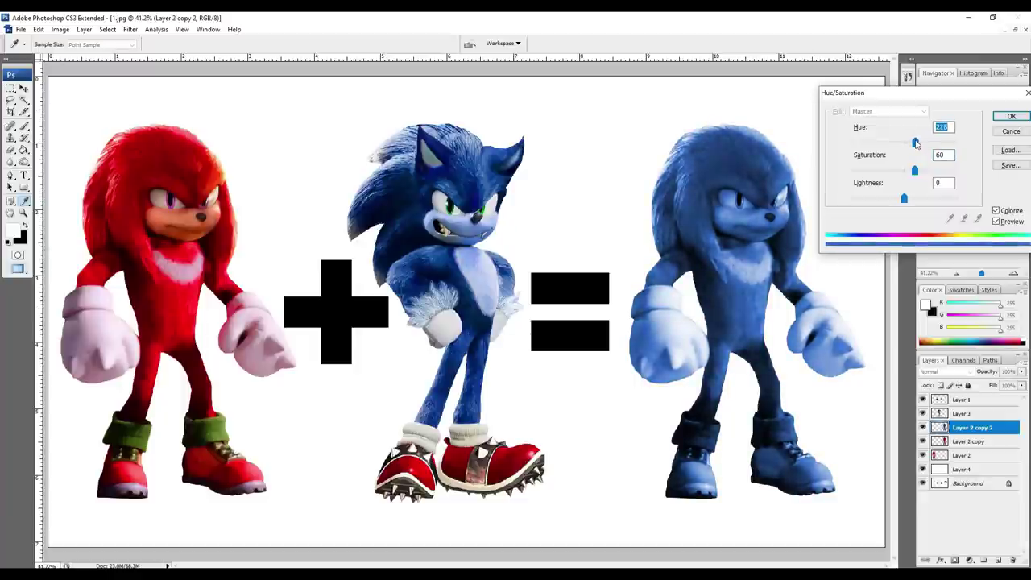
pyautogui.moveTo(905, 200); pyautogui.dragTo(917, 206)
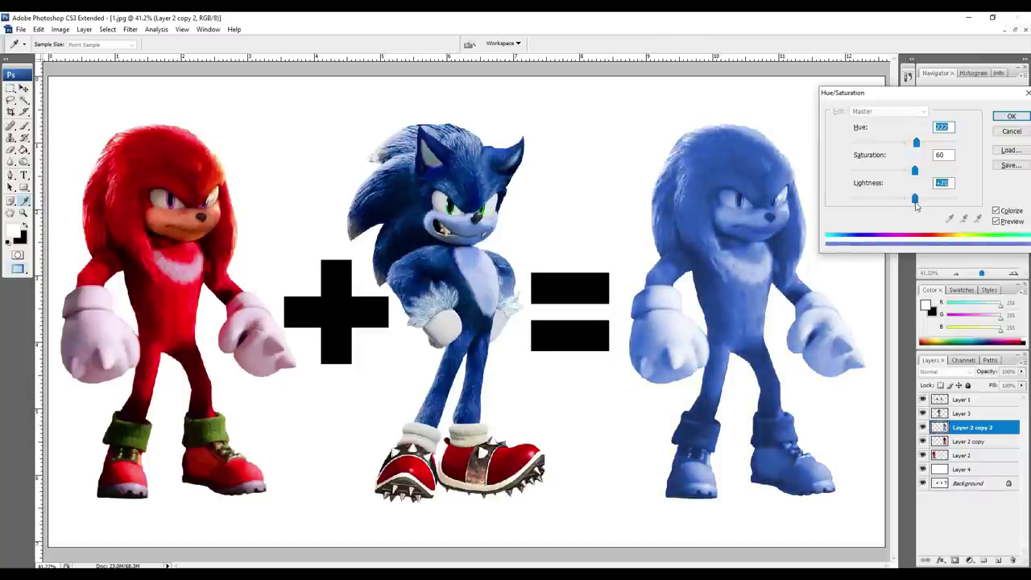
pyautogui.moveTo(914, 170)
pyautogui.mouseDown()
pyautogui.moveTo(928, 172)
pyautogui.moveTo(890, 148)
pyautogui.moveTo(940, 149)
pyautogui.moveTo(895, 148)
pyautogui.moveTo(935, 164)
pyautogui.moveTo(934, 182)
pyautogui.moveTo(948, 183)
pyautogui.moveTo(927, 182)
pyautogui.mouseUp()
pyautogui.click(1011, 118)
# Adjust the blue character's Color Balance, with shadows at +21, +11, +20 and highlights at -7, -11, +14
pyautogui.hotkey('ctrl', 'b')
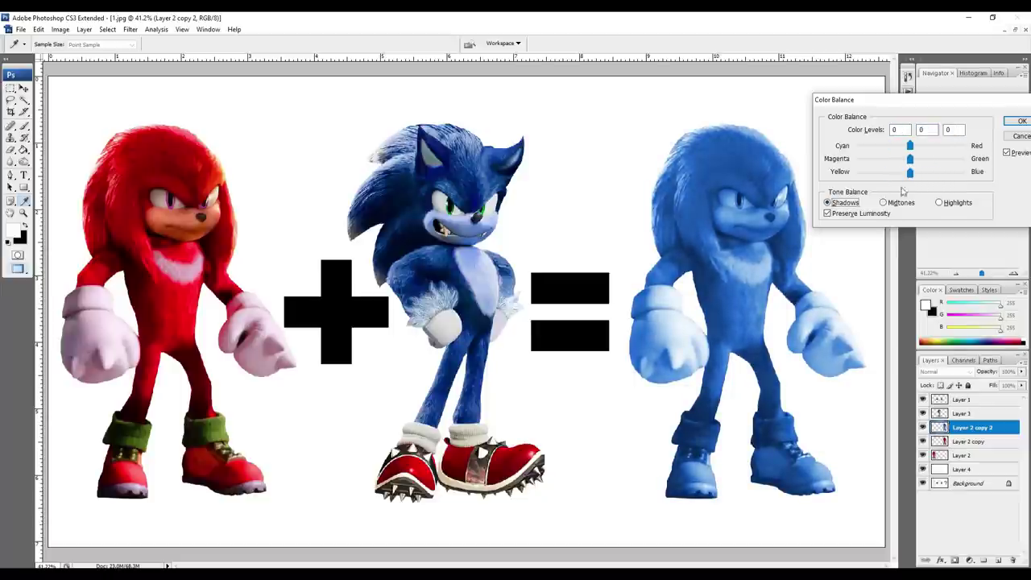
pyautogui.moveTo(901, 148); pyautogui.dragTo(924, 155)
pyautogui.moveTo(912, 162); pyautogui.dragTo(923, 182)
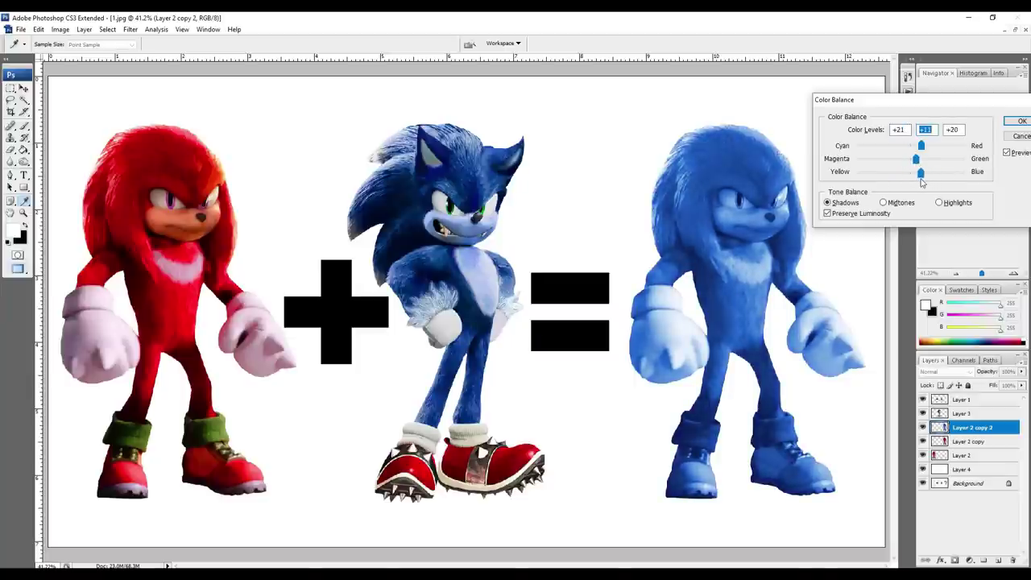
pyautogui.moveTo(907, 146); pyautogui.dragTo(916, 167)
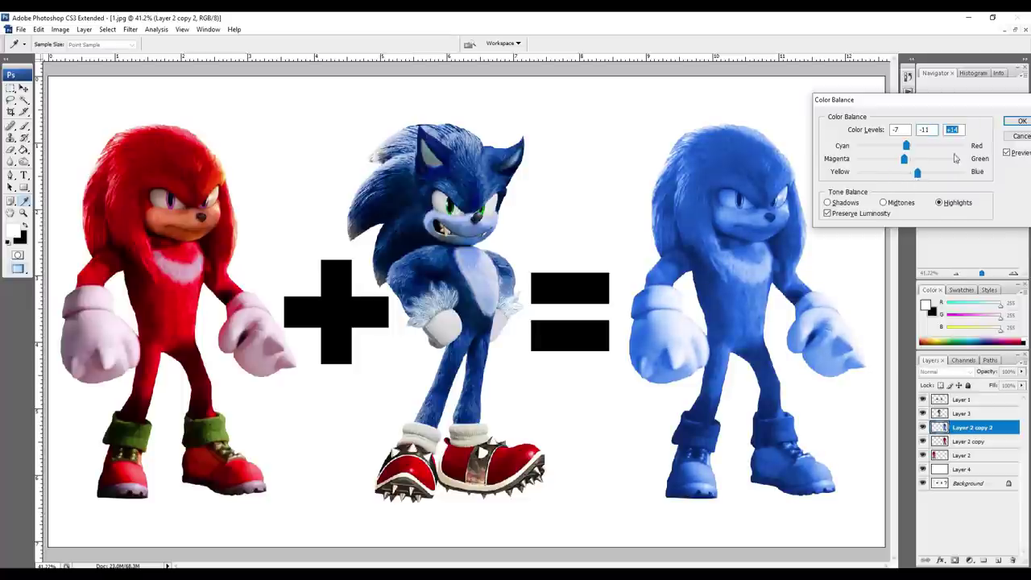
pyautogui.click(1020, 121)
pyautogui.hotkey('ctrl', 'u')
pyautogui.moveTo(904, 144); pyautogui.dragTo(906, 146)
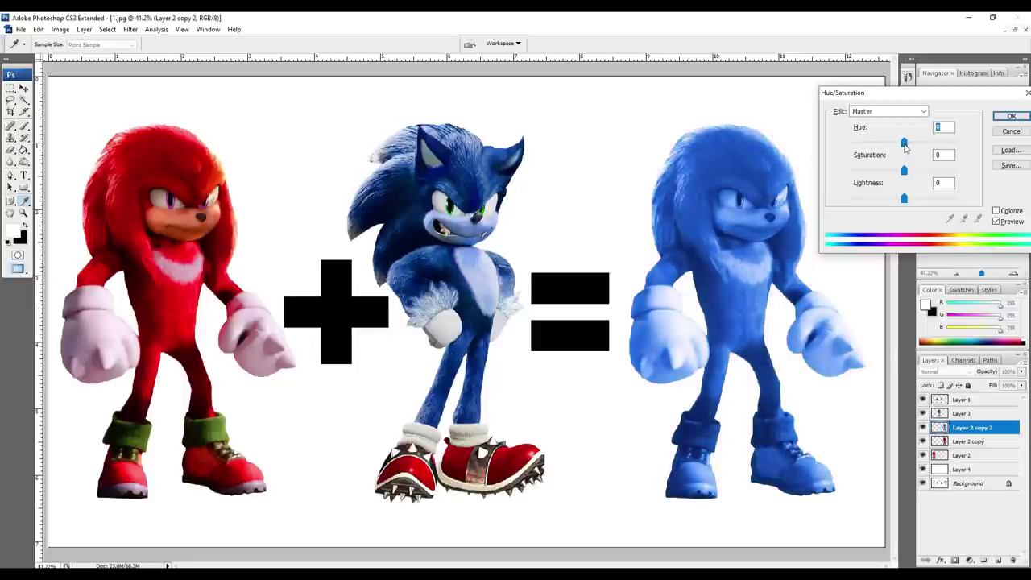
pyautogui.click(1010, 120)
pyautogui.hotkey('ctrl', 'b')
pyautogui.click(1012, 137)
# Deepen the blue character's dark tones with Levels by raising the black input slightly
pyautogui.hotkey('ctrl', 'l')
pyautogui.moveTo(830, 250); pyautogui.dragTo(898, 84)
pyautogui.moveTo(838, 183)
pyautogui.mouseDown()
pyautogui.moveTo(861, 183)
pyautogui.moveTo(845, 185)
pyautogui.mouseUp()
pyautogui.press('Return')
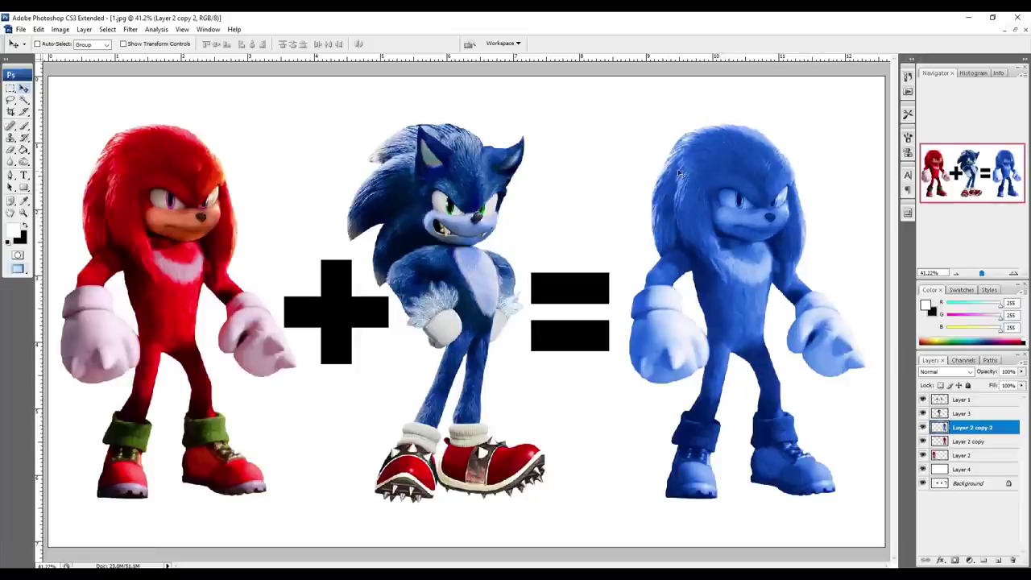
pyautogui.press('z')
pyautogui.moveTo(820, 235); pyautogui.dragTo(820, 235)
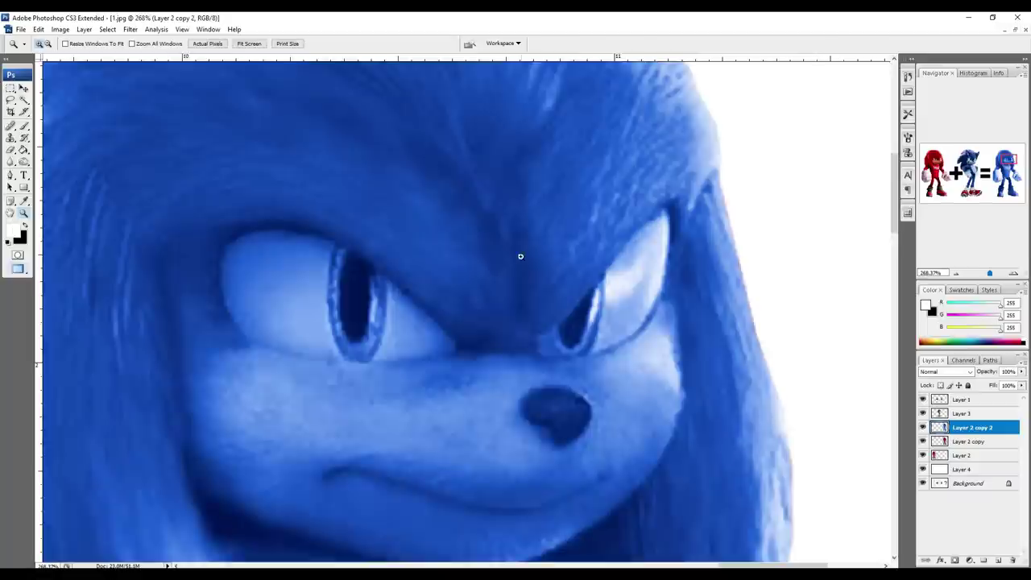
pyautogui.press('e')
pyautogui.press('[')
pyautogui.press('[')
pyautogui.press('[')
pyautogui.press('[')
pyautogui.press('[')
pyautogui.press('[')
pyautogui.press('[')
pyautogui.press('[')
pyautogui.press('[')
pyautogui.moveTo(299, 207); pyautogui.dragTo(300, 222)
pyautogui.hotkey('ctrl', 'z')
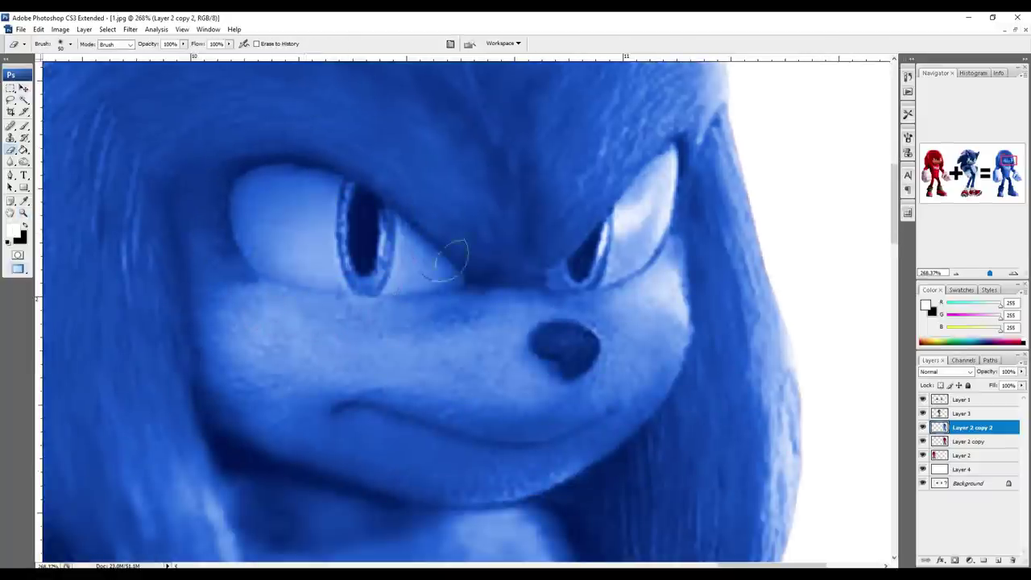
# Lasso both eyes of the blue character with a loose margin and copy them to a new layer
pyautogui.moveTo(458, 247); pyautogui.dragTo(471, 261)
pyautogui.press('z')
pyautogui.moveTo(163, 137); pyautogui.dragTo(810, 483)
pyautogui.moveTo(520, 289); pyautogui.dragTo(532, 322)
pyautogui.press('p')
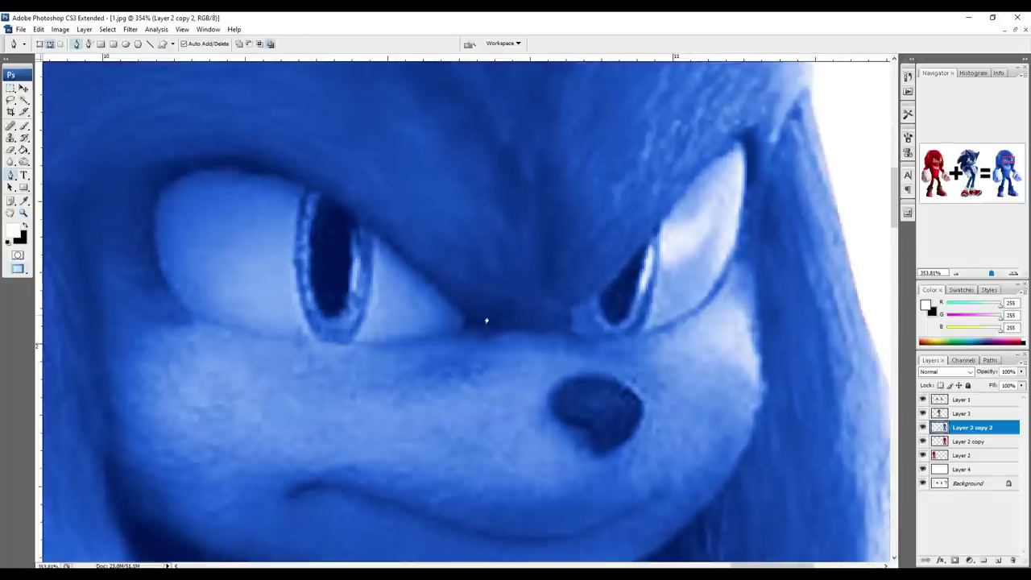
pyautogui.press('l')
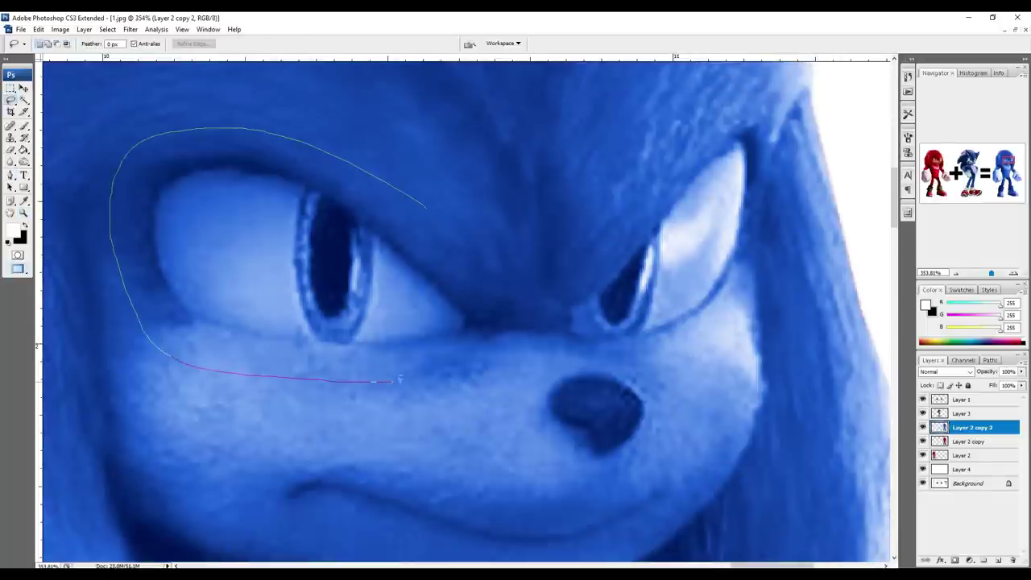
pyautogui.moveTo(449, 231); pyautogui.dragTo(431, 211)
pyautogui.moveTo(582, 232); pyautogui.dragTo(534, 303)
pyautogui.moveTo(722, 94); pyautogui.dragTo(634, 244)
pyautogui.hotkey('ctrl', 'j')
# Brighten the copied eyes with Levels, setting the midtone input to 2.37
pyautogui.hotkey('ctrl', 'shift', 'u')
pyautogui.hotkey('ctrl', 'z')
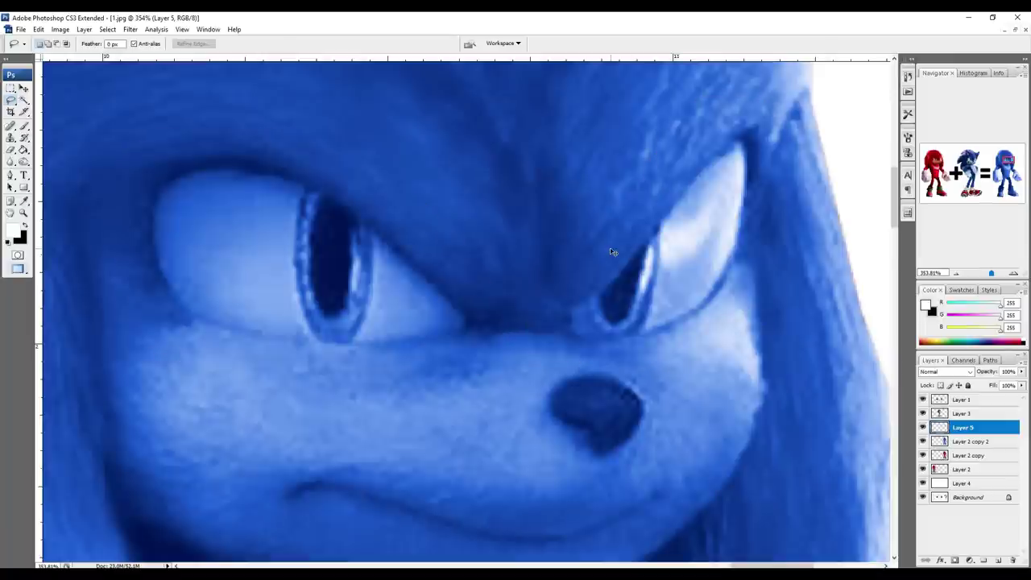
pyautogui.hotkey('ctrl', 'l')
pyautogui.moveTo(975, 181)
pyautogui.mouseDown()
pyautogui.moveTo(878, 183)
pyautogui.moveTo(977, 183)
pyautogui.mouseUp()
pyautogui.moveTo(907, 183); pyautogui.dragTo(865, 184)
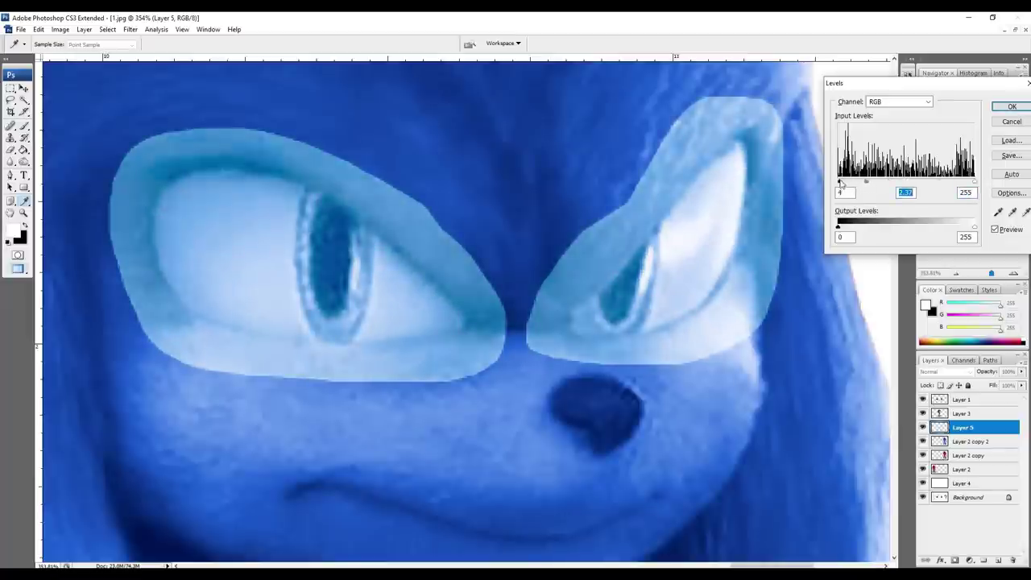
pyautogui.press('Return')
# Erase the brightened skin along the outer side and underneath the larger eye with a small soft eraser
pyautogui.press('e')
pyautogui.moveTo(138, 92); pyautogui.dragTo(111, 282)
pyautogui.press('[')
pyautogui.press('[')
pyautogui.press('[')
pyautogui.press('[')
pyautogui.press('[')
pyautogui.press('[')
pyautogui.press('[')
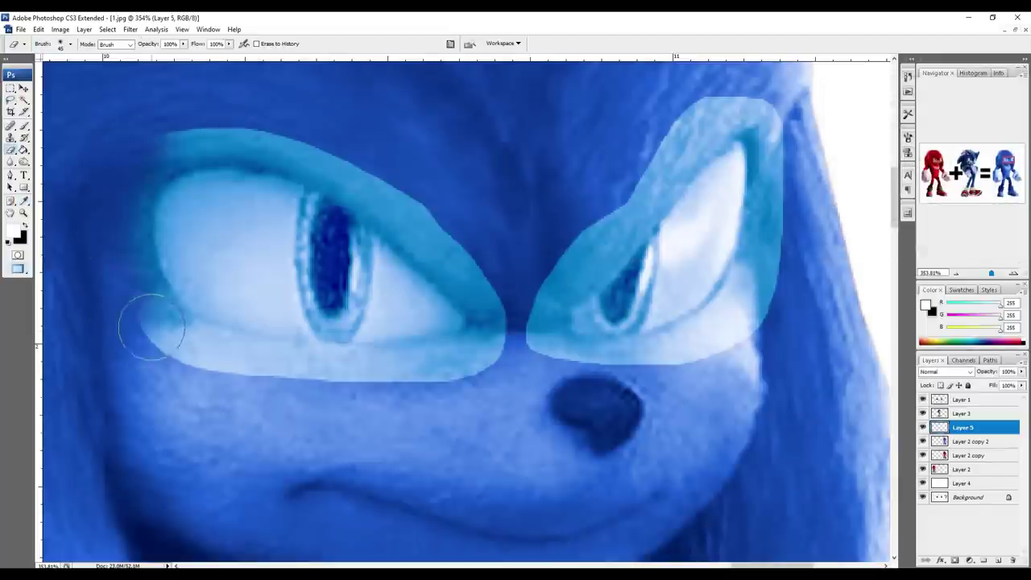
pyautogui.moveTo(121, 197)
pyautogui.mouseDown()
pyautogui.moveTo(135, 249)
pyautogui.moveTo(182, 325)
pyautogui.moveTo(286, 355)
pyautogui.mouseUp()
pyautogui.moveTo(198, 322)
pyautogui.mouseDown()
pyautogui.moveTo(340, 355)
pyautogui.moveTo(500, 339)
pyautogui.moveTo(460, 355)
pyautogui.moveTo(280, 367)
pyautogui.moveTo(139, 305)
pyautogui.moveTo(159, 327)
pyautogui.moveTo(418, 377)
pyautogui.mouseUp()
# Erase the brightened skin surrounding the smaller eye, following its outline
pyautogui.moveTo(506, 345)
pyautogui.mouseDown()
pyautogui.moveTo(636, 352)
pyautogui.moveTo(635, 360)
pyautogui.moveTo(776, 329)
pyautogui.moveTo(732, 192)
pyautogui.moveTo(754, 145)
pyautogui.moveTo(756, 207)
pyautogui.moveTo(725, 298)
pyautogui.moveTo(651, 346)
pyautogui.mouseUp()
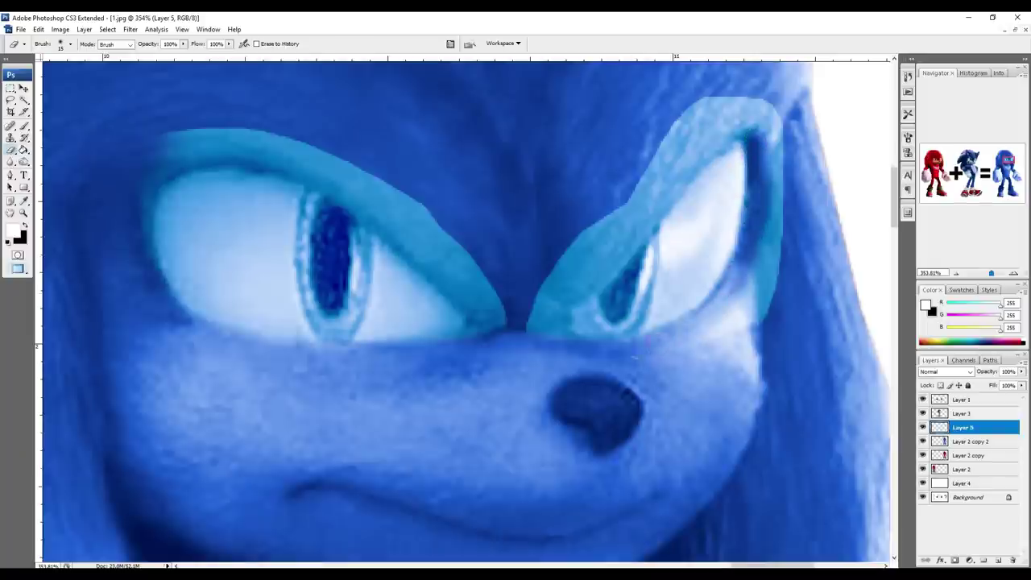
pyautogui.press(']')
pyautogui.press(']')
pyautogui.moveTo(733, 326)
pyautogui.mouseDown()
pyautogui.moveTo(780, 275)
pyautogui.moveTo(787, 212)
pyautogui.moveTo(767, 260)
pyautogui.moveTo(781, 119)
pyautogui.moveTo(654, 109)
pyautogui.moveTo(666, 143)
pyautogui.moveTo(552, 282)
pyautogui.moveTo(530, 330)
pyautogui.moveTo(668, 153)
pyautogui.moveTo(715, 129)
pyautogui.moveTo(574, 274)
pyautogui.moveTo(603, 247)
pyautogui.moveTo(547, 343)
pyautogui.mouseUp()
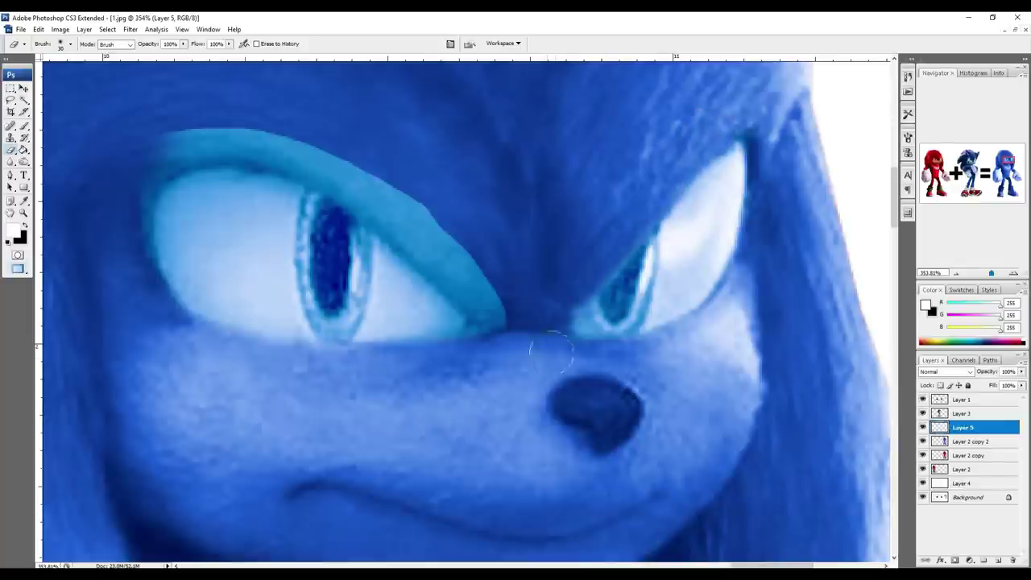
pyautogui.moveTo(552, 288); pyautogui.dragTo(600, 353)
# Erase the brightened skin above the larger eye and clean up the smaller eye's inner corner
pyautogui.moveTo(494, 334)
pyautogui.mouseDown()
pyautogui.moveTo(489, 293)
pyautogui.moveTo(339, 144)
pyautogui.moveTo(317, 146)
pyautogui.moveTo(460, 251)
pyautogui.moveTo(400, 220)
pyautogui.moveTo(453, 268)
pyautogui.moveTo(468, 265)
pyautogui.moveTo(311, 151)
pyautogui.moveTo(113, 150)
pyautogui.moveTo(294, 148)
pyautogui.moveTo(358, 189)
pyautogui.moveTo(182, 131)
pyautogui.moveTo(121, 272)
pyautogui.mouseUp()
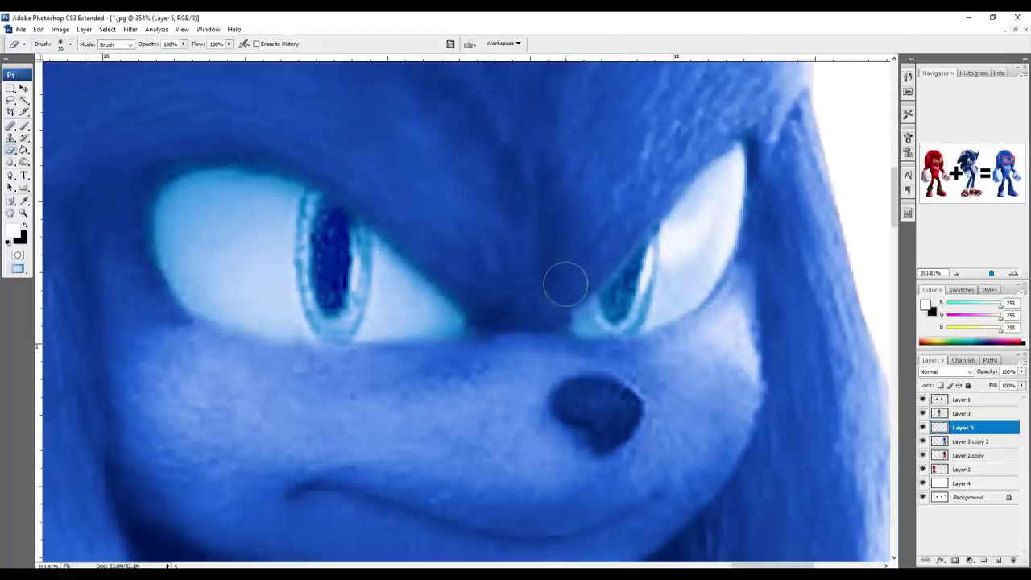
pyautogui.moveTo(566, 284); pyautogui.dragTo(605, 366)
pyautogui.moveTo(545, 290); pyautogui.dragTo(699, 369)
pyautogui.hotkey('ctrl', 'z')
pyautogui.moveTo(608, 353); pyautogui.dragTo(570, 307)
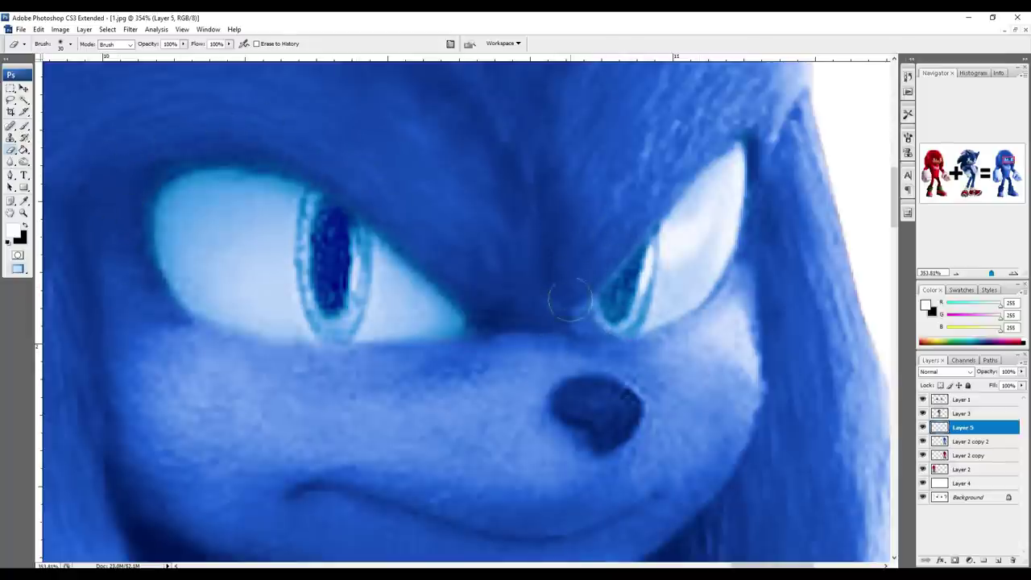
# Lower the saturation of the brightened eye layer so the eye whites look less blue
pyautogui.press('z')
pyautogui.keyDown('alt'); pyautogui.click(457, 300); pyautogui.keyUp('alt')
pyautogui.hotkey('ctrl', 'u')
pyautogui.moveTo(902, 172); pyautogui.dragTo(882, 174)
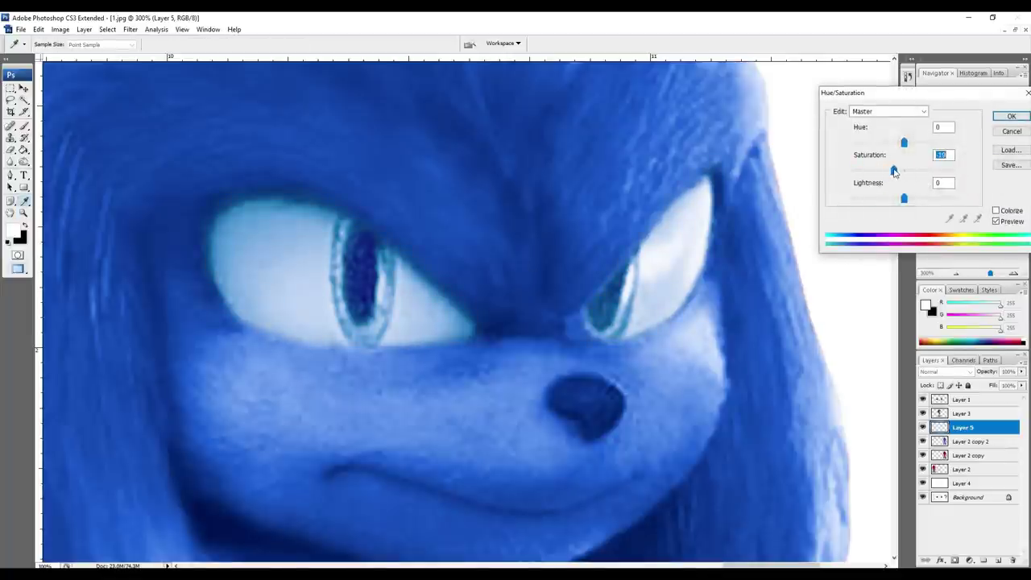
pyautogui.press('Return')
# Increase the eyes' contrast with Levels, using a black input of 44 and a midtone input of 1.93
pyautogui.click(386, 299)
pyautogui.keyDown('alt'); pyautogui.click(418, 287); pyautogui.keyUp('alt')
pyautogui.keyDown('alt'); pyautogui.click(420, 287); pyautogui.keyUp('alt')
pyautogui.keyDown('alt'); pyautogui.click(424, 286); pyautogui.keyUp('alt')
pyautogui.keyDown('alt'); pyautogui.click(424, 286); pyautogui.keyUp('alt')
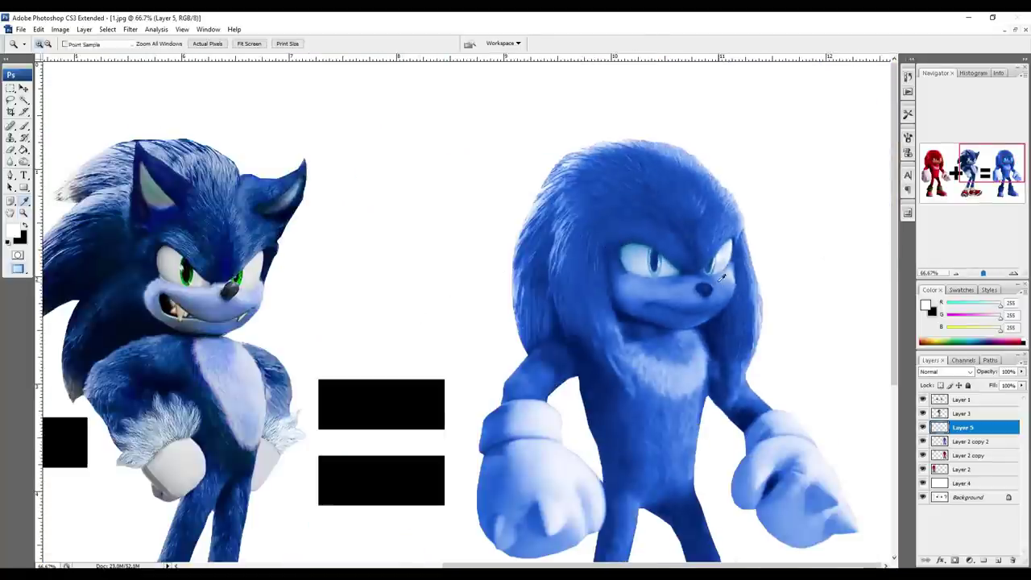
pyautogui.hotkey('ctrl', 'l')
pyautogui.moveTo(974, 182)
pyautogui.mouseDown()
pyautogui.moveTo(946, 192)
pyautogui.moveTo(966, 192)
pyautogui.mouseUp()
pyautogui.moveTo(900, 182)
pyautogui.mouseDown()
pyautogui.moveTo(863, 183)
pyautogui.moveTo(894, 187)
pyautogui.mouseUp()
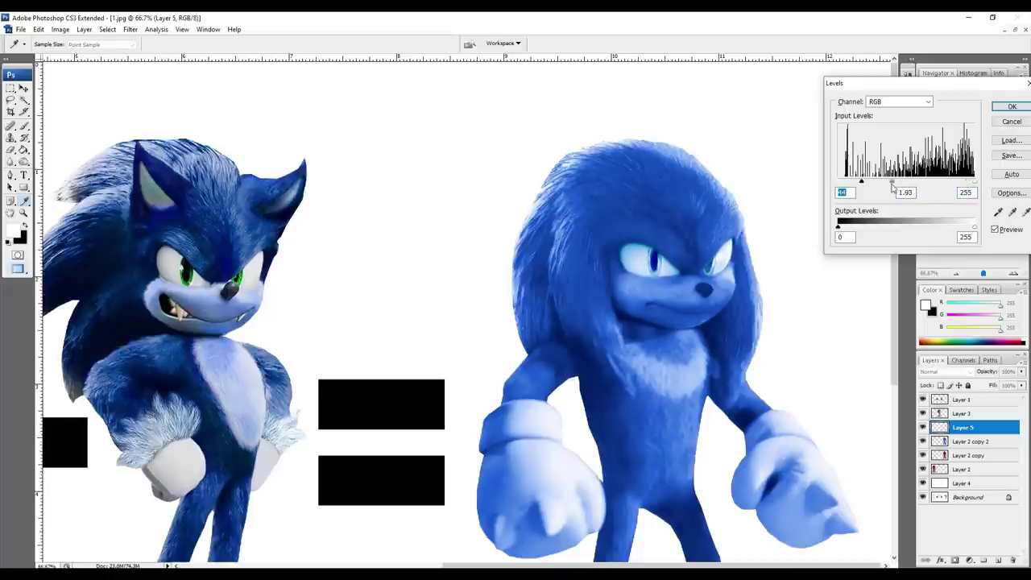
pyautogui.press('Return')
# Trace the larger eye's iris with the Pen tool and turn the path into a selection
pyautogui.press('z')
pyautogui.moveTo(213, 349); pyautogui.dragTo(659, 349)
pyautogui.moveTo(711, 261); pyautogui.dragTo(320, 236)
pyautogui.moveTo(811, 290); pyautogui.dragTo(811, 291)
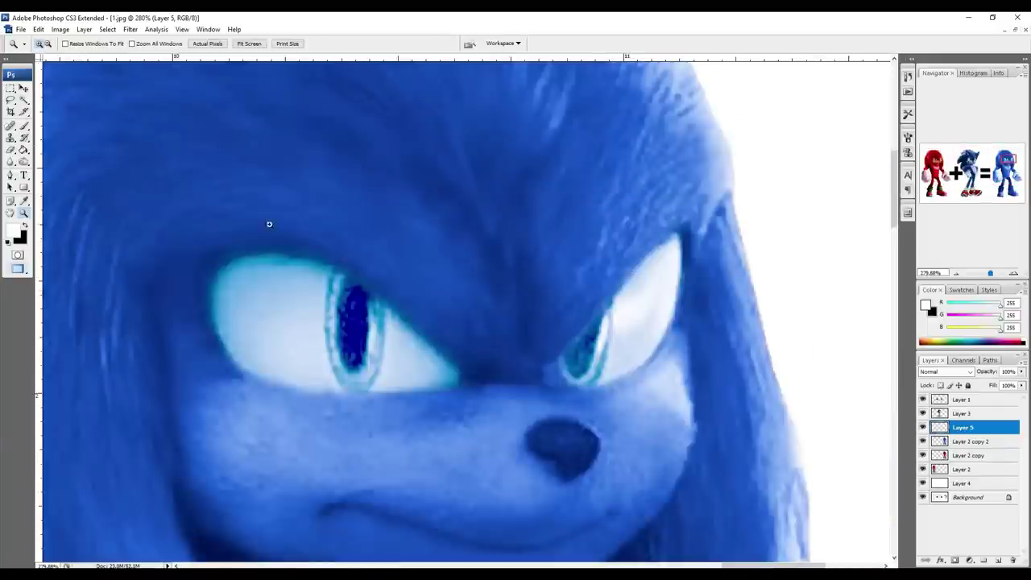
pyautogui.moveTo(220, 188); pyautogui.dragTo(771, 490)
pyautogui.moveTo(677, 346); pyautogui.dragTo(741, 344)
pyautogui.press('p')
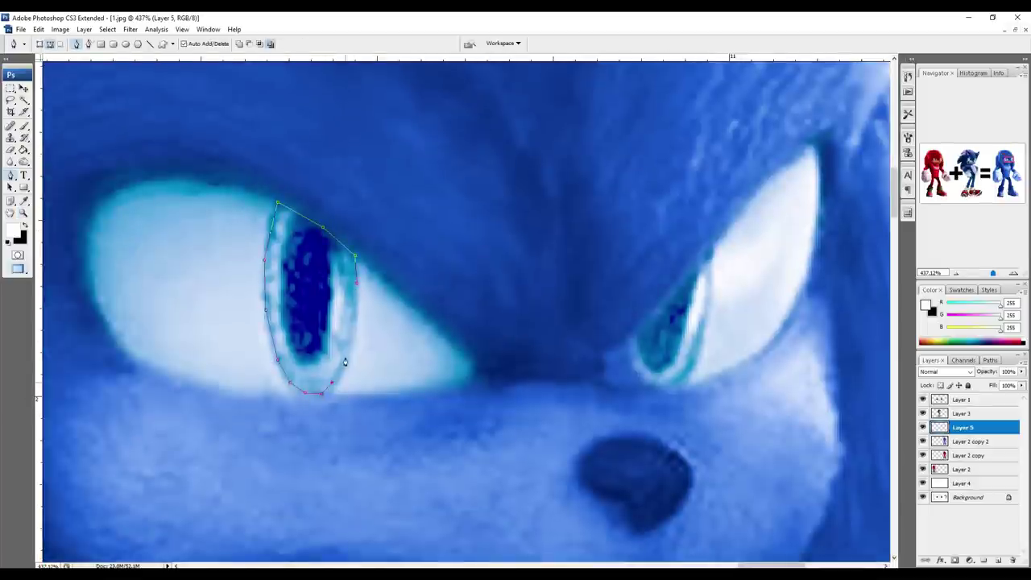
pyautogui.hotkey('ctrl', 'Return')
# Trace the smaller eye's iris with a closed path and add it to the iris selection
pyautogui.click(707, 254)
pyautogui.click(660, 303)
pyautogui.click(627, 335)
pyautogui.click(627, 357)
pyautogui.click(634, 373)
pyautogui.click(650, 385)
pyautogui.click(662, 385)
pyautogui.click(680, 381)
pyautogui.click(695, 357)
pyautogui.click(704, 314)
pyautogui.click(711, 287)
pyautogui.click(708, 255)
pyautogui.hotkey('ctrl', 'Return')
# Copy the selected irises onto a separate layer
pyautogui.press('z')
pyautogui.keyDown('alt'); pyautogui.click(540, 285); pyautogui.keyUp('alt')
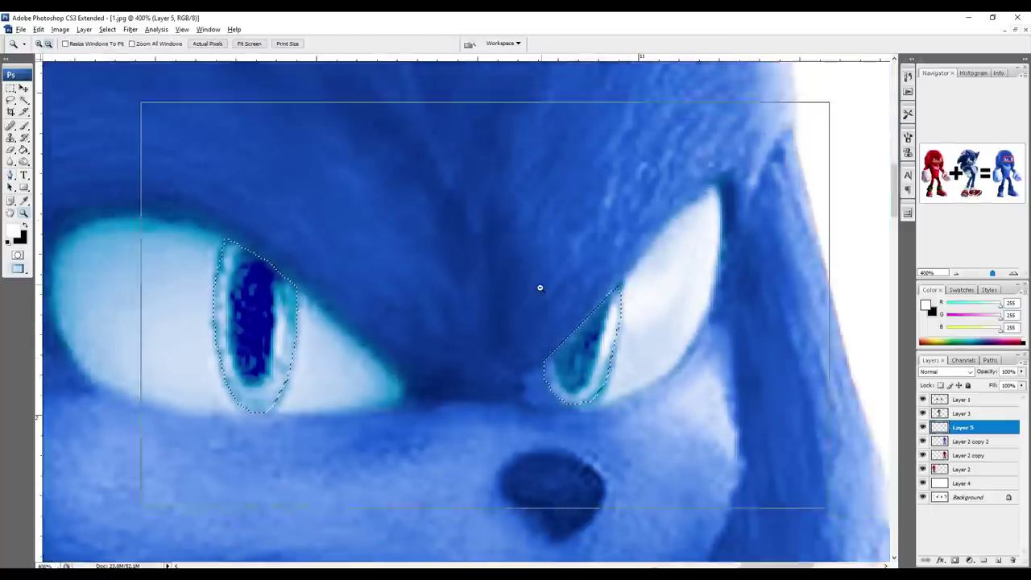
pyautogui.keyDown('alt'); pyautogui.click(541, 286); pyautogui.keyUp('alt')
pyautogui.hotkey('ctrl', 'j')
pyautogui.hotkey('ctrl', 'u')
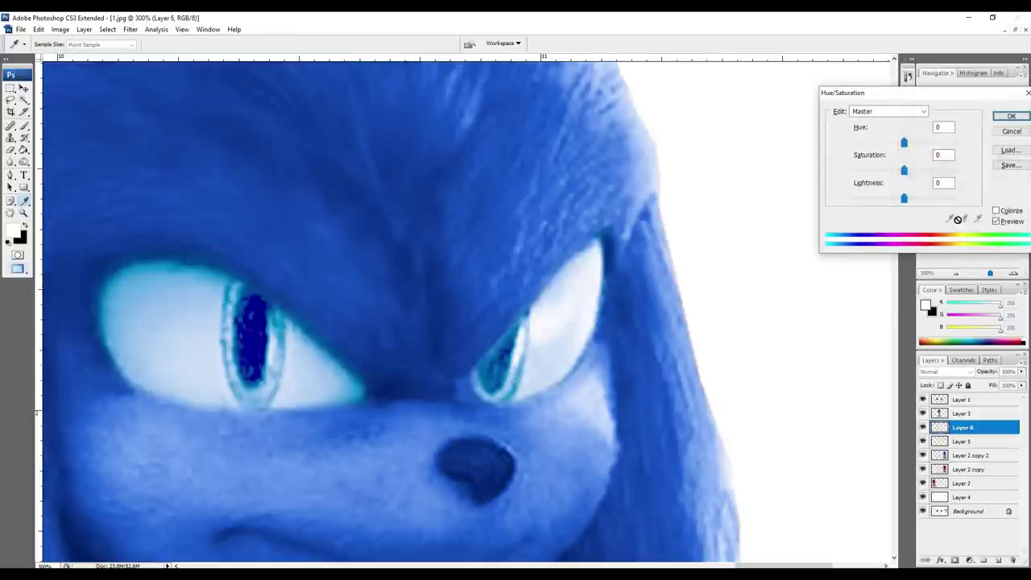
pyautogui.click(997, 211)
pyautogui.moveTo(852, 143)
pyautogui.mouseDown()
pyautogui.moveTo(874, 147)
pyautogui.moveTo(846, 150)
pyautogui.mouseUp()
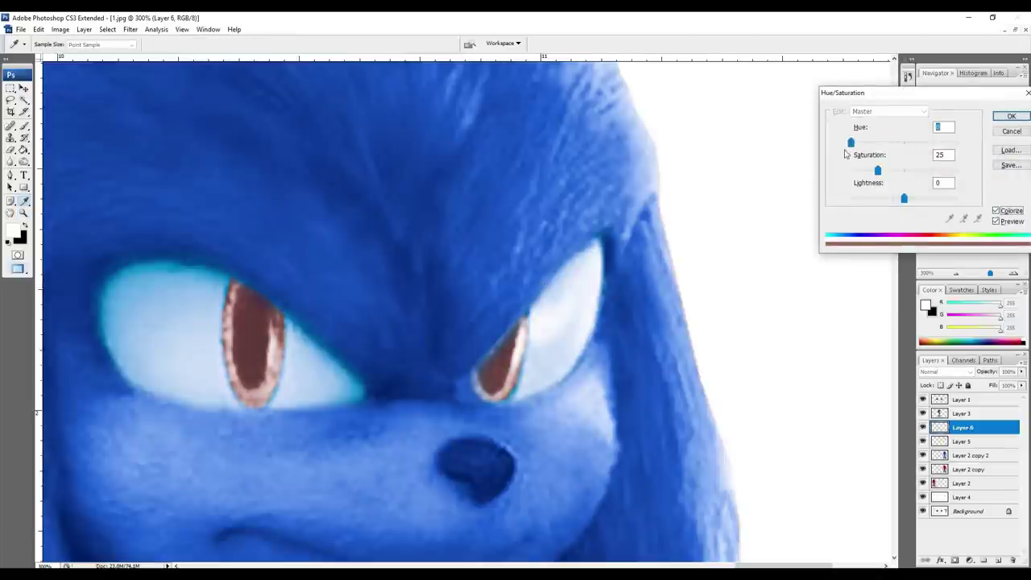
pyautogui.click(1011, 132)
# Compare the blue copy's eyes with the eyes of the original characters
pyautogui.keyDown('alt'); pyautogui.click(346, 290); pyautogui.keyUp('alt')
pyautogui.keyDown('alt'); pyautogui.click(345, 290); pyautogui.keyUp('alt')
pyautogui.moveTo(198, 339); pyautogui.dragTo(568, 352)
pyautogui.moveTo(292, 312); pyautogui.dragTo(626, 317)
pyautogui.moveTo(325, 313); pyautogui.dragTo(263, 332)
pyautogui.moveTo(699, 342); pyautogui.dragTo(263, 347)
pyautogui.click(747, 358)
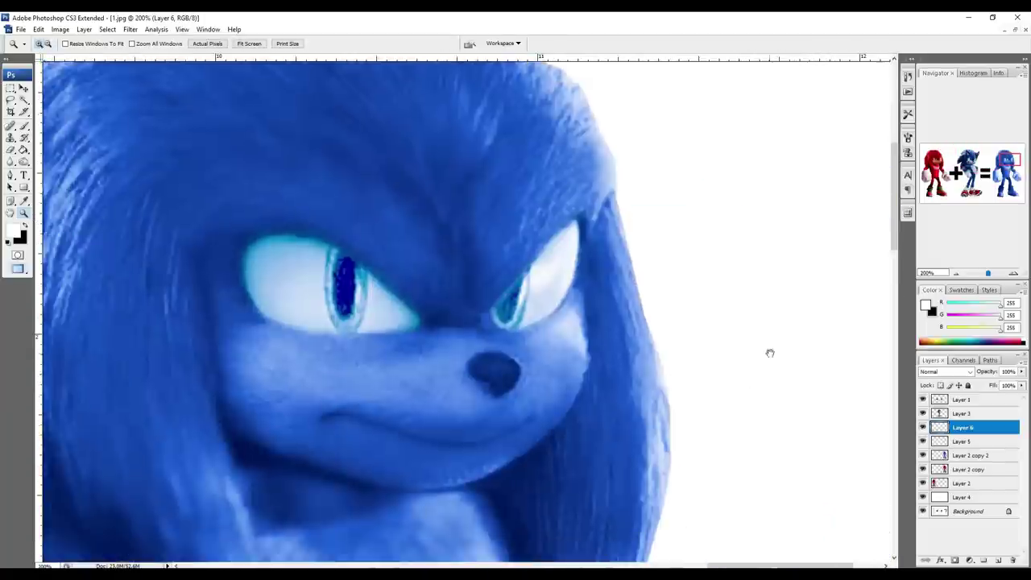
pyautogui.hscroll(-2, 771, 352)
pyautogui.press('v')
pyautogui.hscroll(-2, 505, 320)
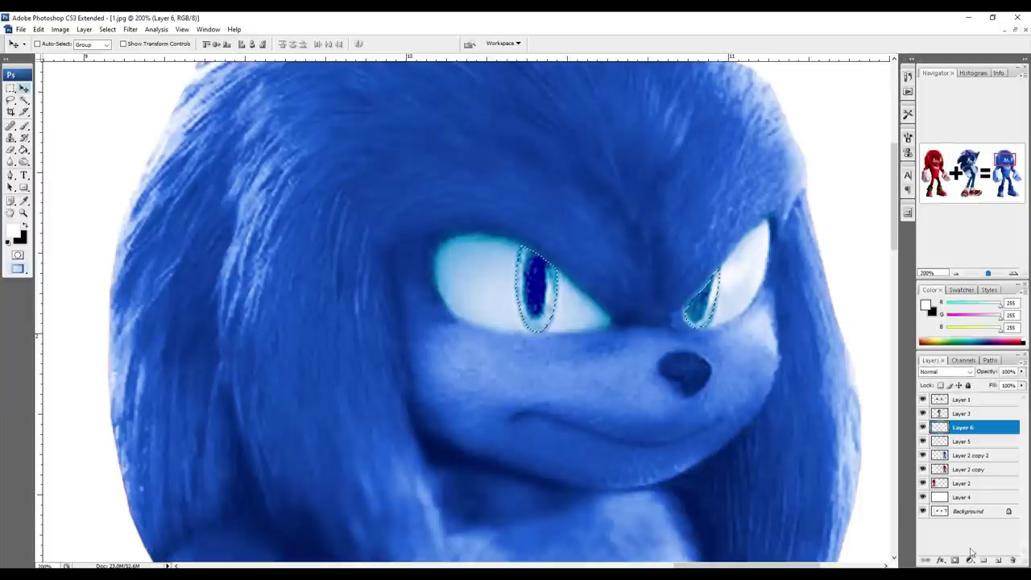
# Load the iris selection, fill it on a new layer with pink ff0078, and deselect
pyautogui.click(998, 560)
pyautogui.click(14, 233)
pyautogui.moveTo(760, 233); pyautogui.dragTo(243, 107)
pyautogui.click(243, 139)
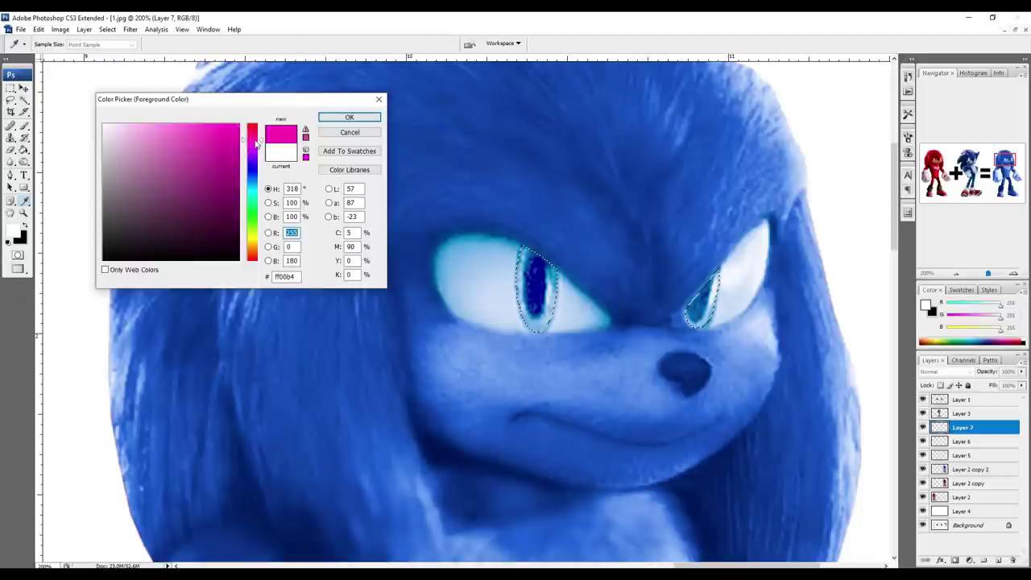
pyautogui.click(242, 134)
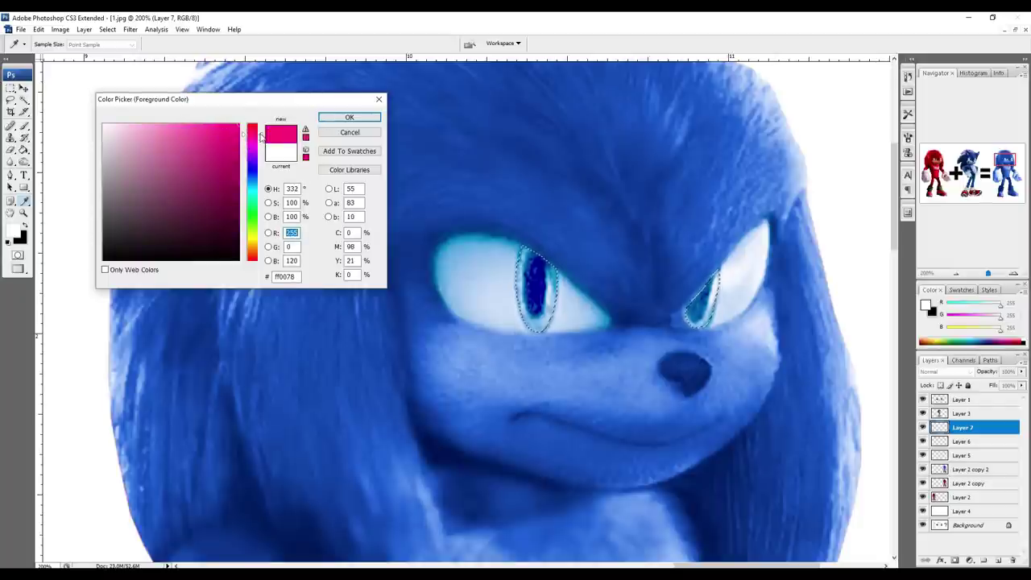
pyautogui.click(343, 117)
pyautogui.press('v')
pyautogui.hotkey('alt', 'BackSpace')
pyautogui.hotkey('ctrl', 'd')
# Set the blend mode of the pink iris layer to Linear Burn
pyautogui.click(971, 371)
pyautogui.click(933, 128)
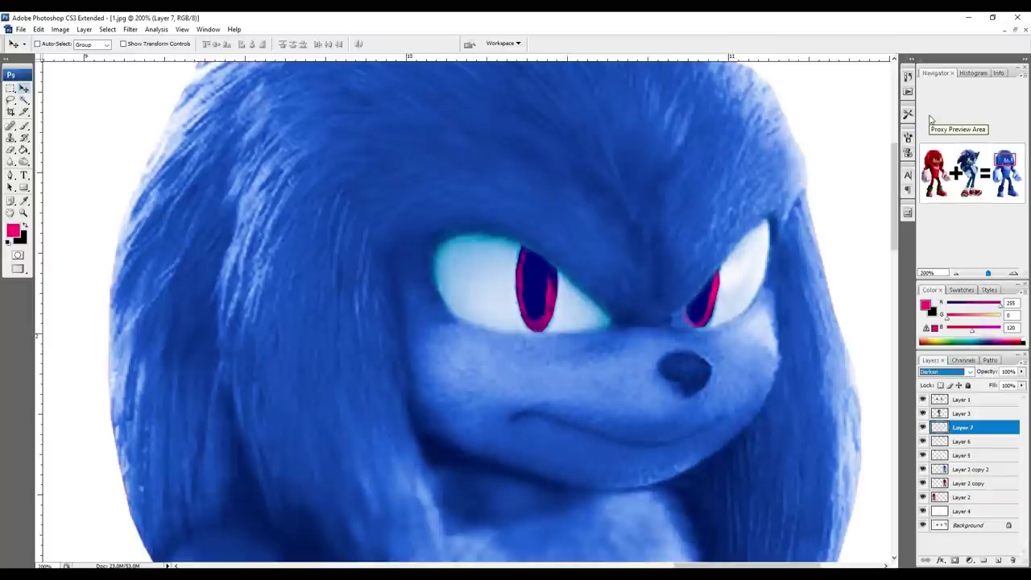
pyautogui.press('Down')
pyautogui.press('Down')
pyautogui.press('Down')
pyautogui.press('Down')
pyautogui.press('Up')
pyautogui.press('Up')
pyautogui.press('Down')
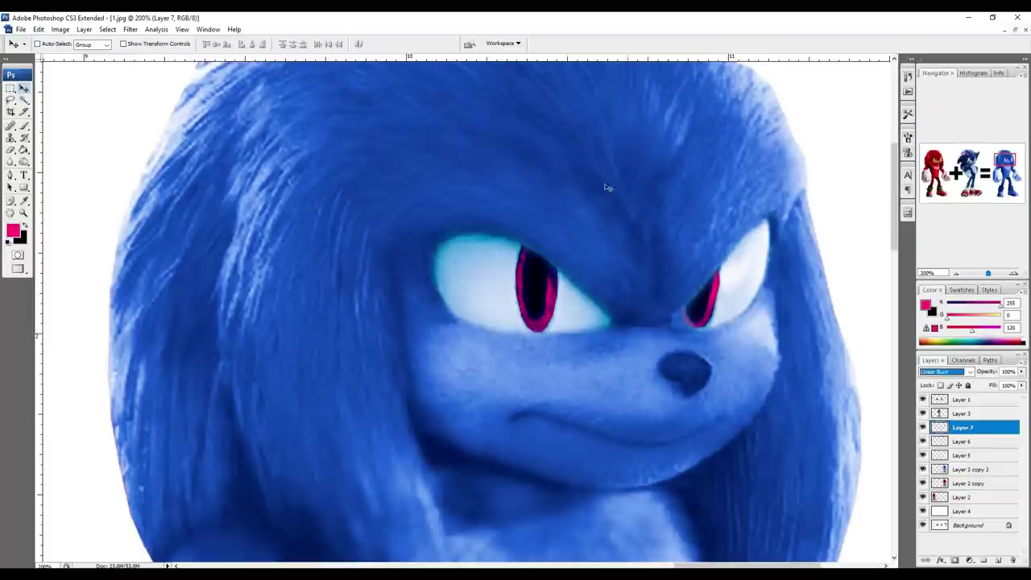
# Add an empty layer above the pink iris layer and ready the Brush with the default black and white colours
pyautogui.press('z')
pyautogui.moveTo(351, 326); pyautogui.dragTo(398, 317)
pyautogui.keyDown('alt'); pyautogui.click(395, 322); pyautogui.keyUp('alt')
pyautogui.keyDown('alt'); pyautogui.click(395, 323); pyautogui.keyUp('alt')
pyautogui.moveTo(322, 363); pyautogui.dragTo(660, 368)
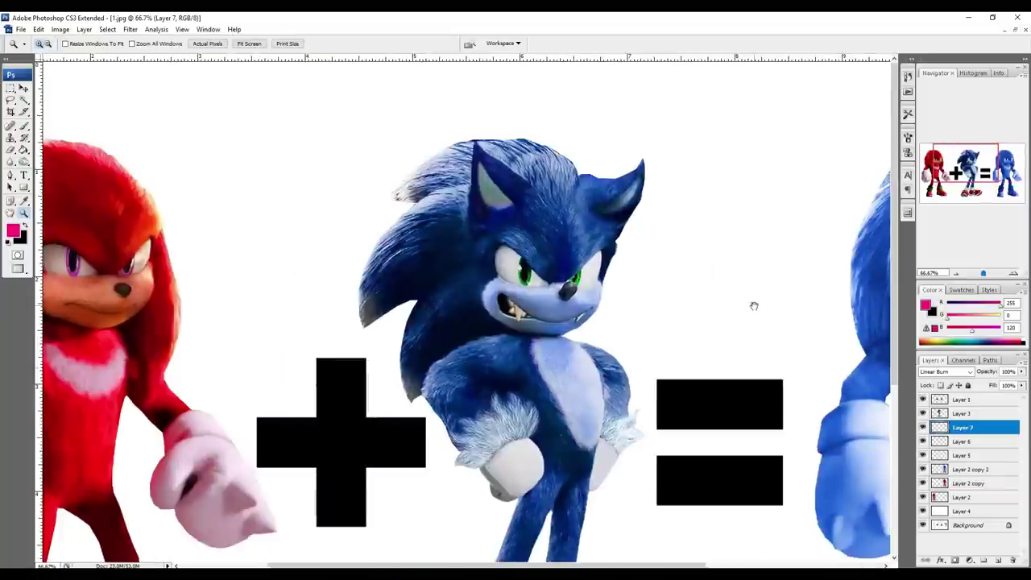
pyautogui.moveTo(807, 310); pyautogui.dragTo(411, 311)
pyautogui.moveTo(590, 210); pyautogui.dragTo(785, 343)
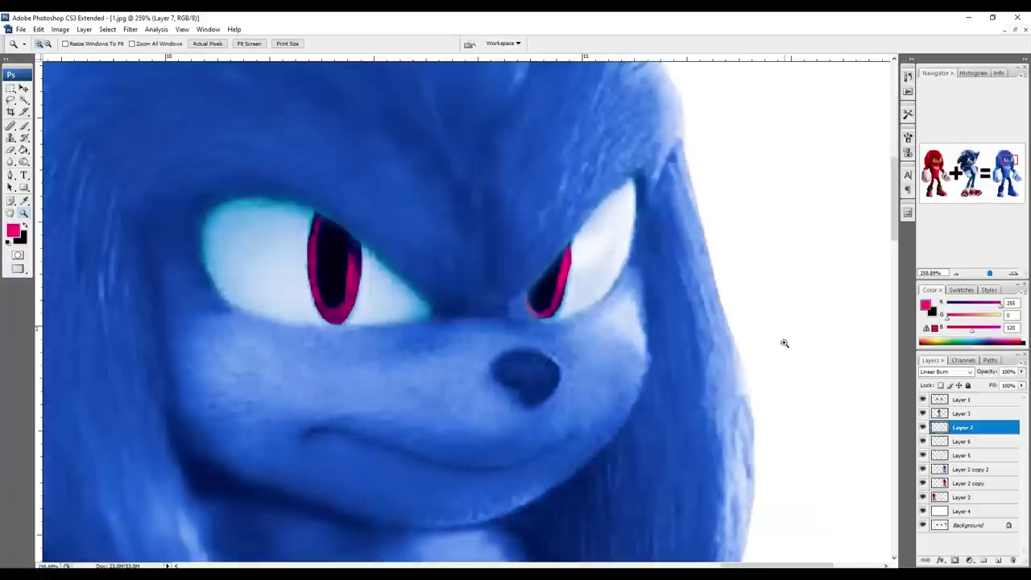
pyautogui.click(999, 562)
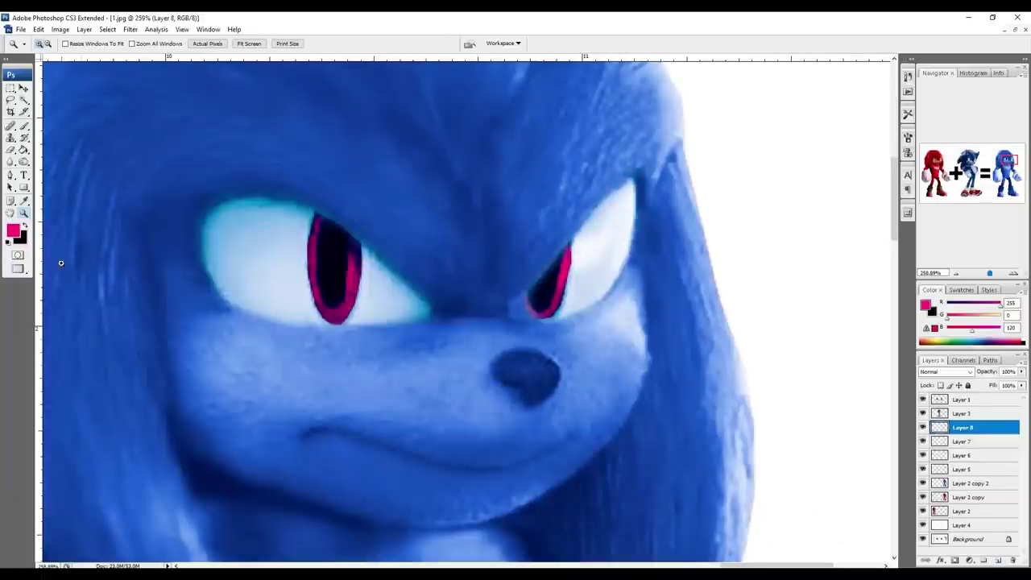
pyautogui.press('d')
pyautogui.press('b')
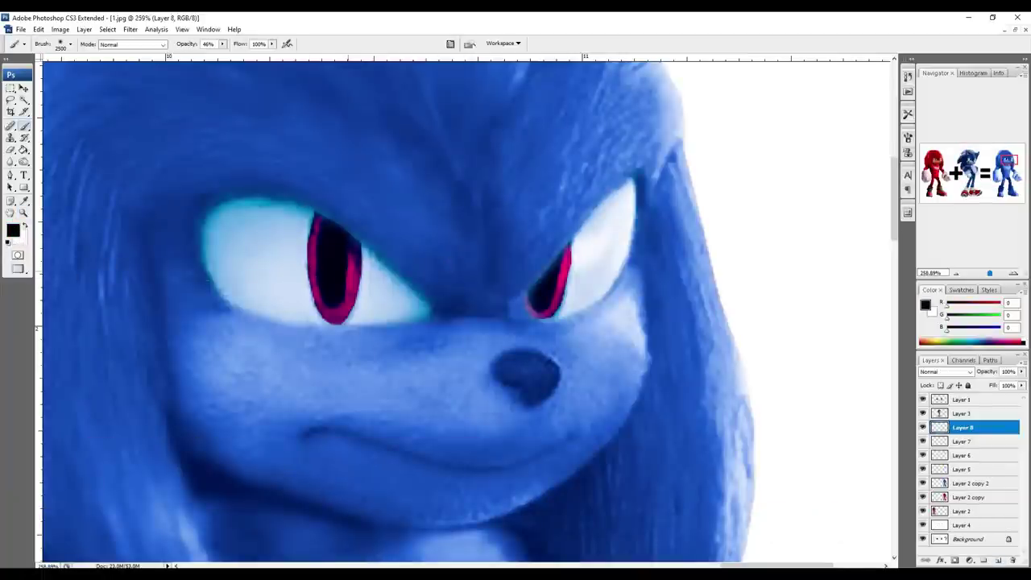
# Replace the oversized soft brush with a hard round tip and reduce its size to 15 px for the eyes
pyautogui.click(23, 127)
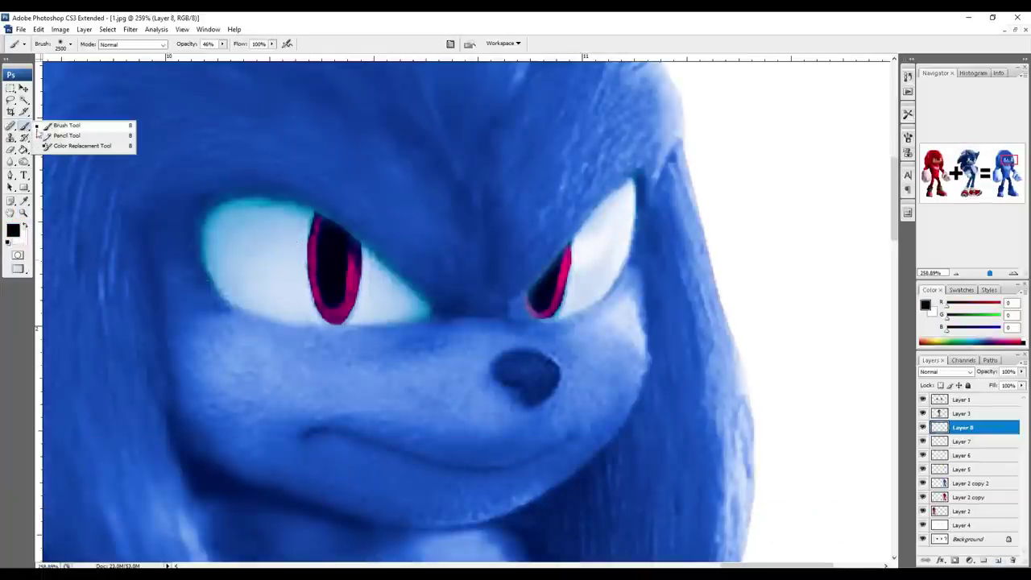
pyautogui.click(64, 129)
pyautogui.click(71, 44)
pyautogui.doubleClick(106, 130)
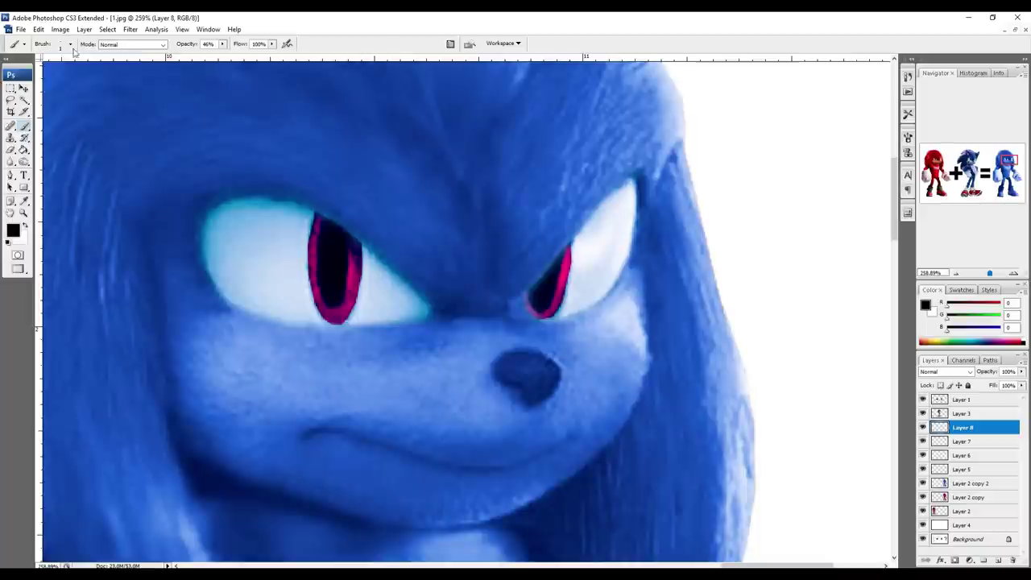
pyautogui.click(70, 44)
pyautogui.moveTo(8, 79); pyautogui.dragTo(46, 74)
pyautogui.click(245, 16)
pyautogui.press('[')
pyautogui.press('[')
pyautogui.press('[')
pyautogui.press('[')
pyautogui.press('[')
pyautogui.press('[')
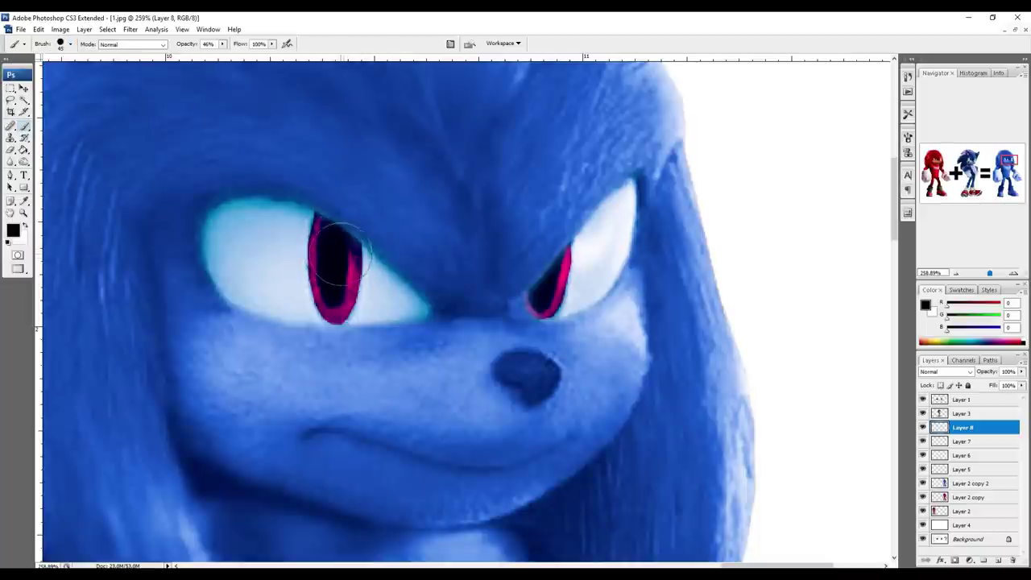
pyautogui.press(']')
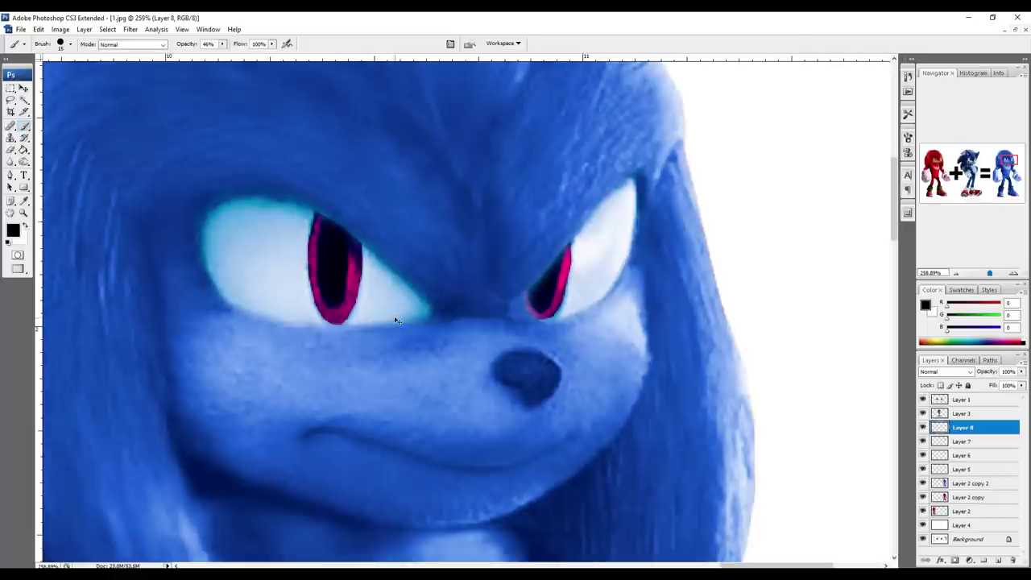
# Paint white highlight dots at 100% brush opacity in both eyes, a larger one above a smaller one in each
pyautogui.click(25, 228)
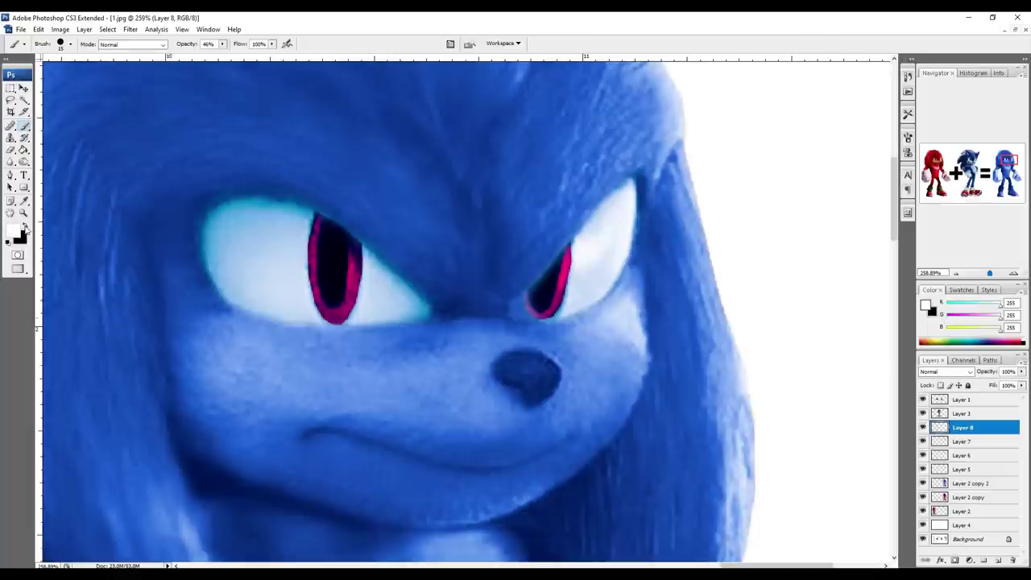
pyautogui.moveTo(222, 46); pyautogui.dragTo(309, 207)
pyautogui.click(350, 256)
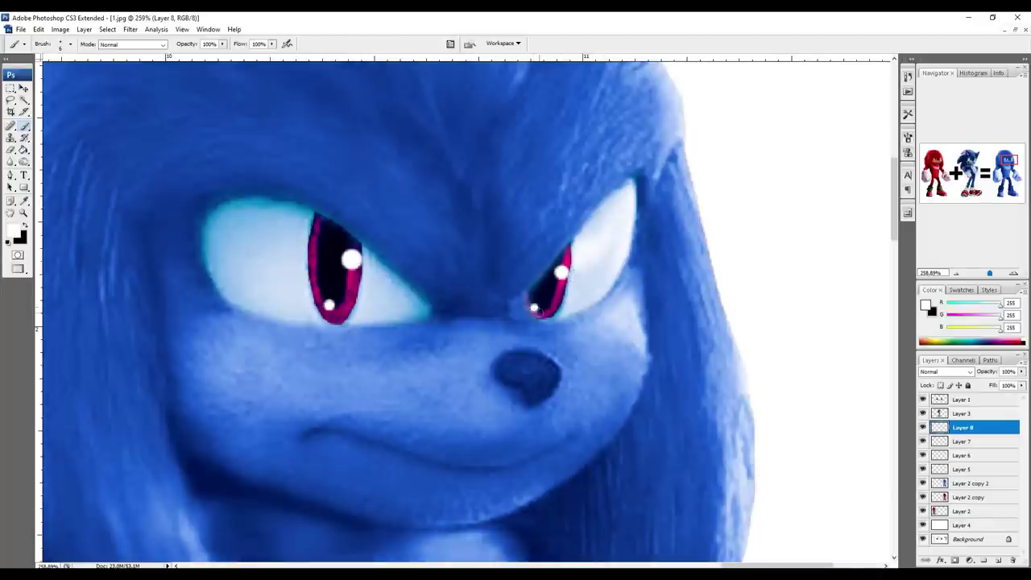
# Soften the eye highlight dots with a slight Gaussian Blur
pyautogui.click(130, 29)
pyautogui.moveTo(161, 131)
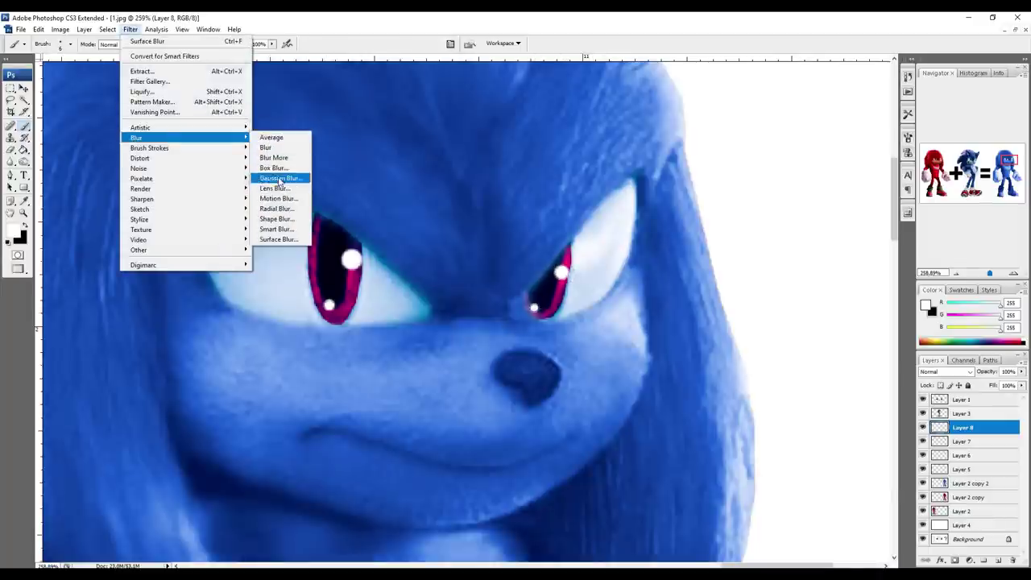
pyautogui.click(278, 177)
pyautogui.moveTo(740, 306)
pyautogui.mouseDown()
pyautogui.moveTo(762, 310)
pyautogui.moveTo(743, 309)
pyautogui.mouseUp()
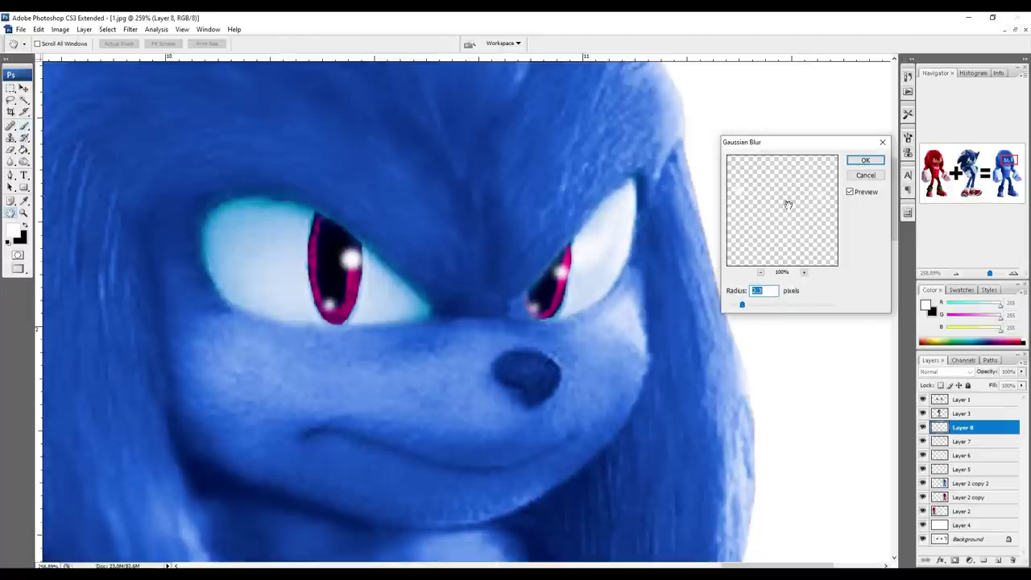
pyautogui.click(862, 158)
# Trace the blue copy's muzzle below the eyes with the Pen tool and turn the path into a selection
pyautogui.press('z')
pyautogui.keyDown('alt'); pyautogui.click(449, 262); pyautogui.keyUp('alt')
pyautogui.keyDown('alt'); pyautogui.click(449, 262); pyautogui.keyUp('alt')
pyautogui.keyDown('alt'); pyautogui.click(449, 262); pyautogui.keyUp('alt')
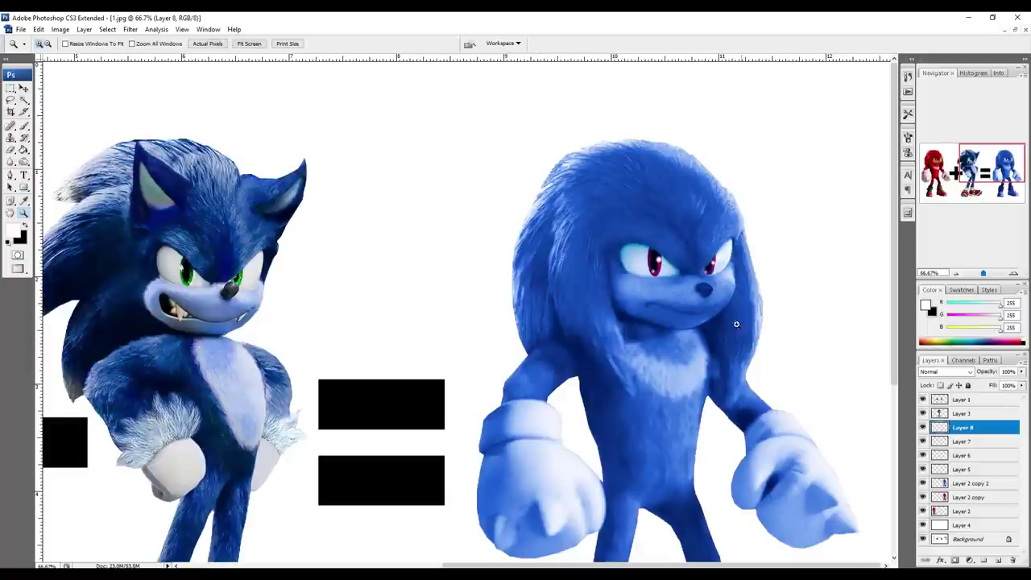
pyautogui.click(714, 311)
pyautogui.click(364, 345)
pyautogui.press('p')
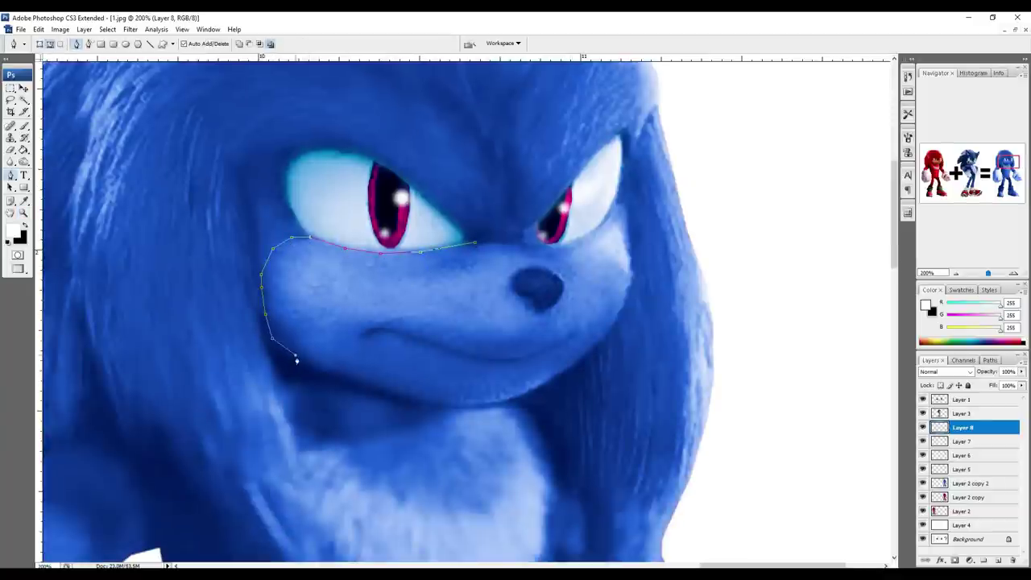
pyautogui.click(392, 393)
pyautogui.click(436, 407)
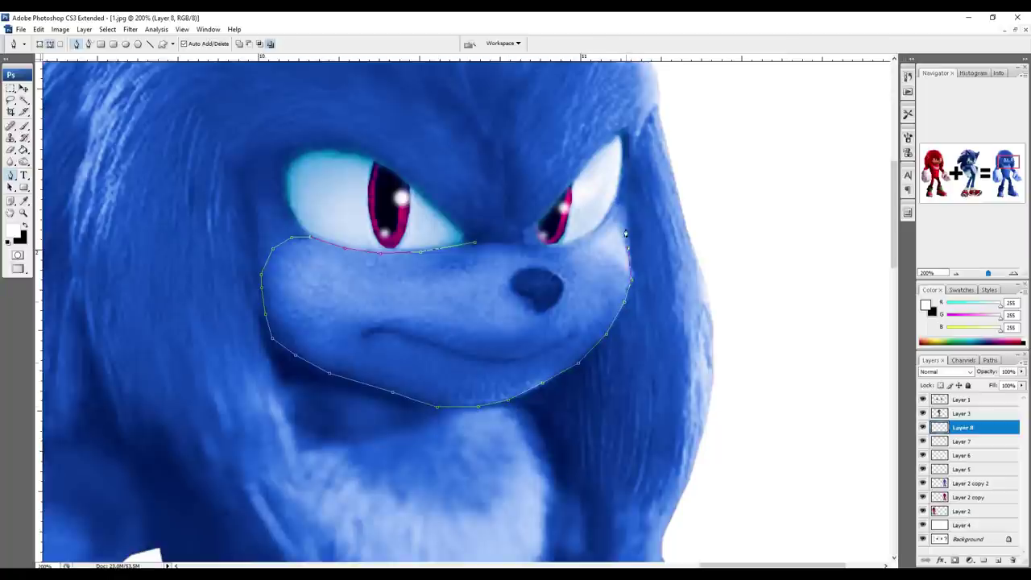
pyautogui.click(585, 238)
pyautogui.hotkey('ctrl', 'Return')
# Copy the selected muzzle from Layer 2 copy 2 onto its own layer
pyautogui.press('v')
pyautogui.click(472, 322)
pyautogui.click(513, 221)
pyautogui.click(574, 330)
pyautogui.click(526, 219)
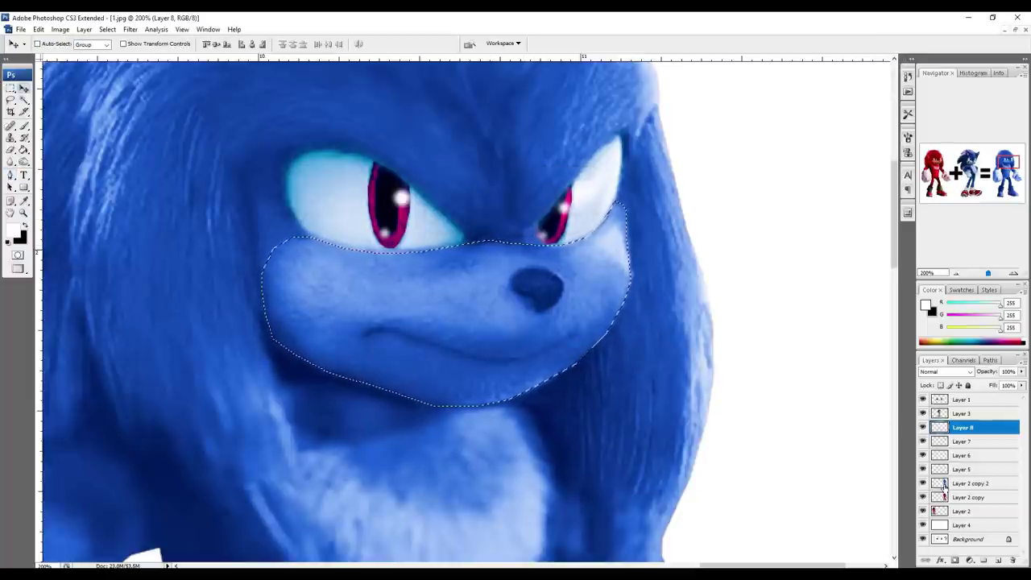
pyautogui.click(944, 483)
pyautogui.hotkey('ctrl', 'j')
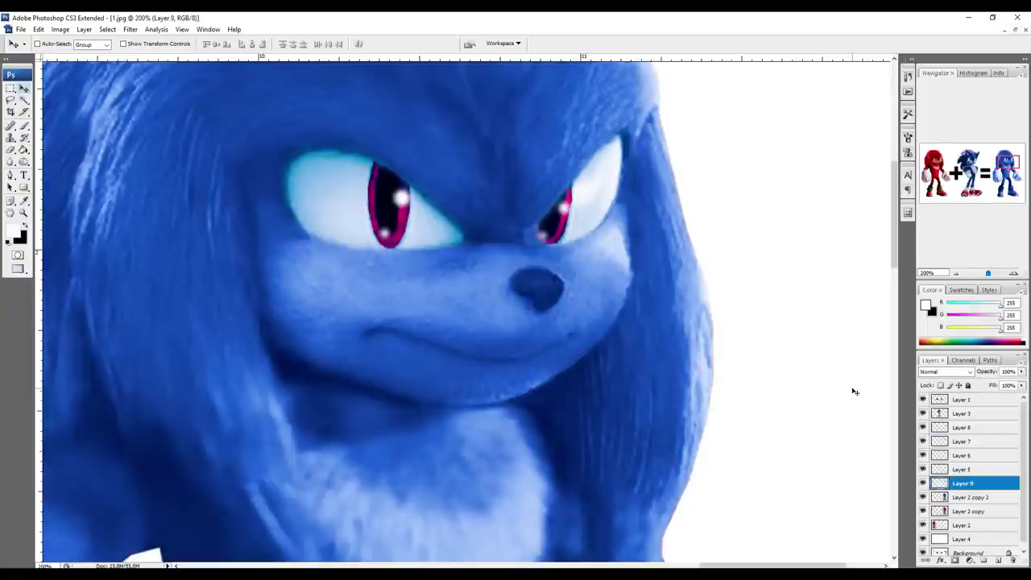
# Brighten the muzzle layer with a Levels adjustment so it stands out from the darker fur
pyautogui.hotkey('ctrl', 'l')
pyautogui.moveTo(974, 182)
pyautogui.mouseDown()
pyautogui.moveTo(917, 190)
pyautogui.moveTo(976, 184)
pyautogui.moveTo(965, 185)
pyautogui.mouseUp()
pyautogui.moveTo(900, 184)
pyautogui.mouseDown()
pyautogui.moveTo(877, 195)
pyautogui.moveTo(843, 183)
pyautogui.moveTo(852, 185)
pyautogui.mouseUp()
pyautogui.press('Return')
# Soften the muzzle layer's edges with the Eraser below the larger eye and along the far cheek
pyautogui.press('e')
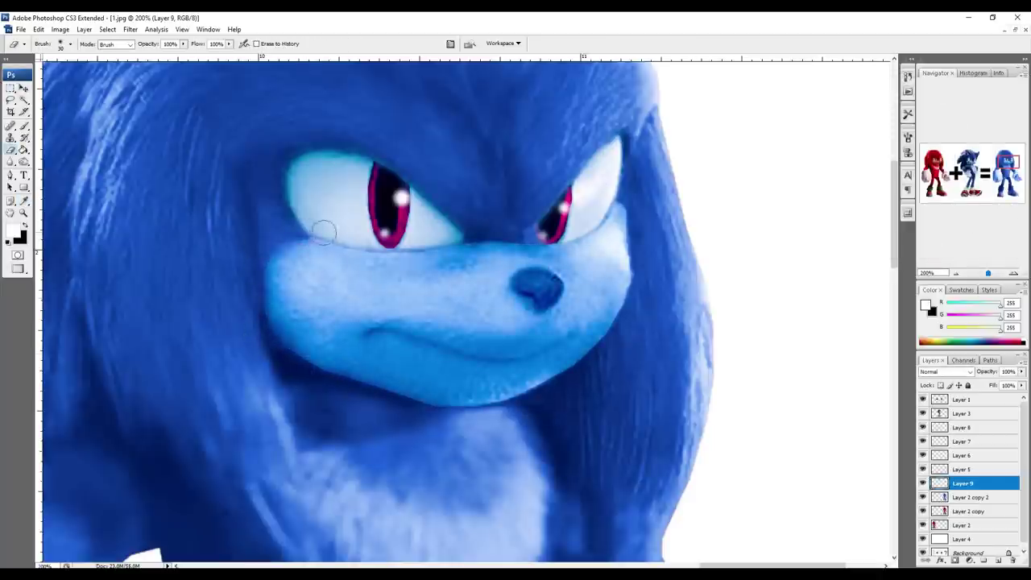
pyautogui.moveTo(324, 228)
pyautogui.mouseDown()
pyautogui.moveTo(362, 239)
pyautogui.moveTo(490, 232)
pyautogui.moveTo(477, 211)
pyautogui.moveTo(489, 239)
pyautogui.mouseUp()
pyautogui.moveTo(638, 203); pyautogui.dragTo(638, 291)
# Select the middle character's layer and lasso loosely around its fanged mouth
pyautogui.press('z')
pyautogui.keyDown('alt'); pyautogui.click(444, 292); pyautogui.keyUp('alt')
pyautogui.keyDown('alt'); pyautogui.click(444, 292); pyautogui.keyUp('alt')
pyautogui.moveTo(401, 284); pyautogui.dragTo(415, 273)
pyautogui.moveTo(139, 262); pyautogui.dragTo(312, 349)
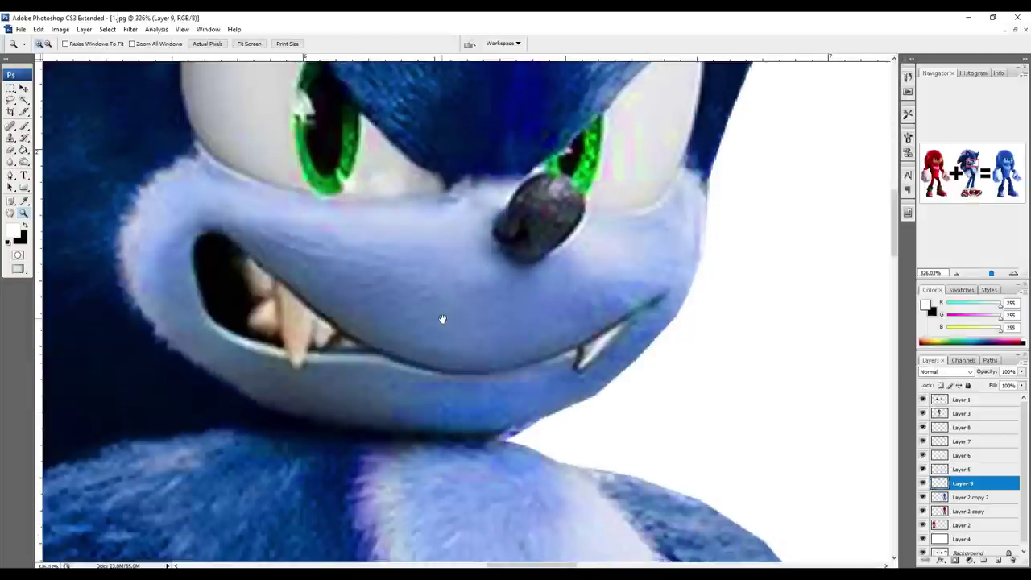
pyautogui.moveTo(443, 320); pyautogui.dragTo(507, 347)
pyautogui.press('v')
pyautogui.keyDown('ctrl'); pyautogui.click(461, 372); pyautogui.keyUp('ctrl')
pyautogui.press('l')
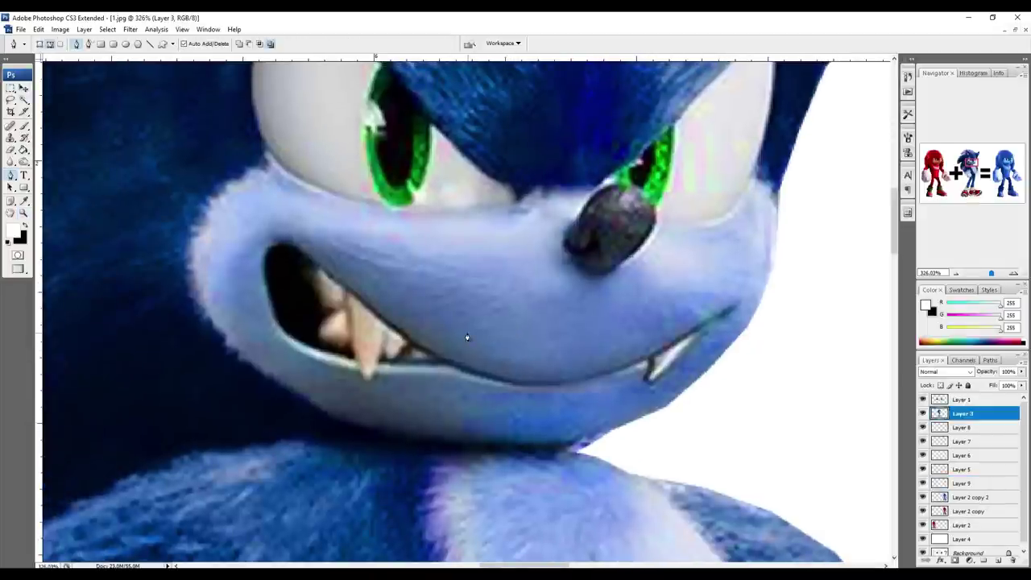
pyautogui.moveTo(233, 240)
pyautogui.mouseDown()
pyautogui.moveTo(254, 332)
pyautogui.moveTo(327, 393)
pyautogui.moveTo(511, 419)
pyautogui.moveTo(663, 401)
pyautogui.mouseUp()
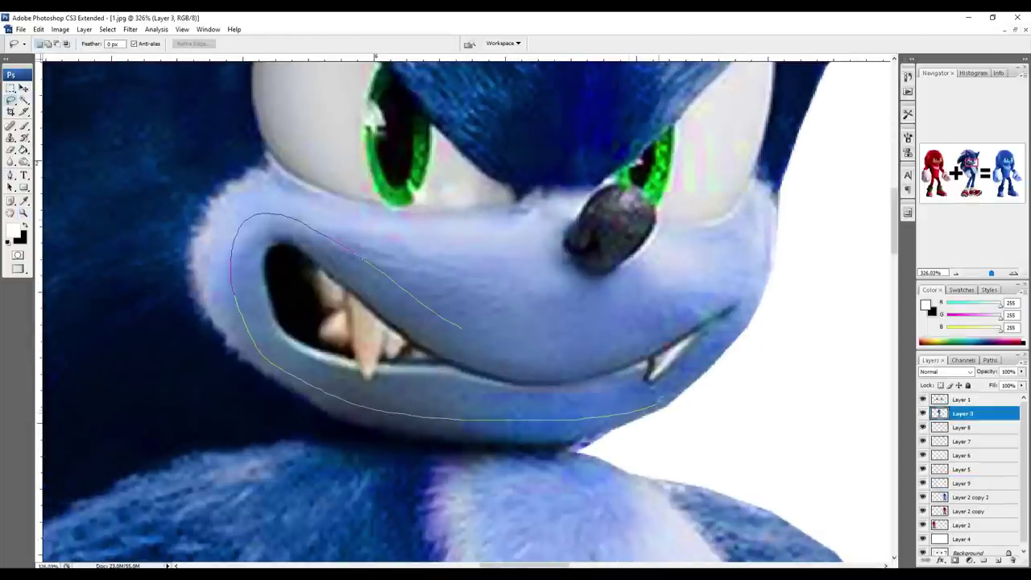
pyautogui.moveTo(755, 287); pyautogui.dragTo(464, 329)
# Copy the lassoed mouth to a new layer and move it onto the blue copy's face
pyautogui.press('z')
pyautogui.keyDown('alt'); pyautogui.click(518, 333); pyautogui.keyUp('alt')
pyautogui.keyDown('alt'); pyautogui.click(519, 334); pyautogui.keyUp('alt')
pyautogui.keyDown('alt'); pyautogui.click(516, 334); pyautogui.keyUp('alt')
pyautogui.keyDown('alt'); pyautogui.click(512, 334); pyautogui.keyUp('alt')
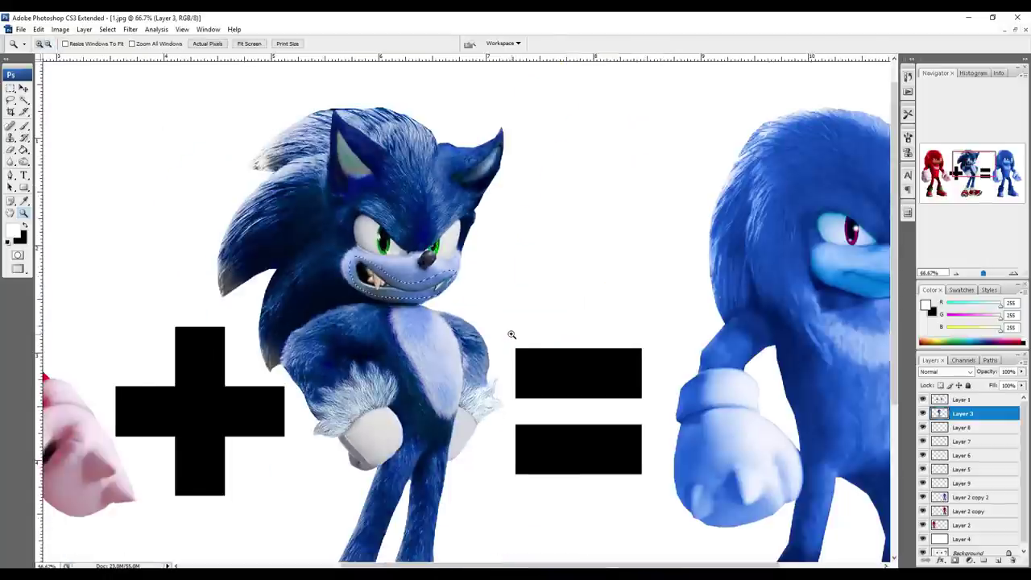
pyautogui.press('v')
pyautogui.hotkey('ctrl', 'j')
pyautogui.moveTo(372, 285); pyautogui.dragTo(833, 288)
# Shift the copied mouth slightly up and to the right so it sits on the muzzle below the nose
pyautogui.moveTo(646, 193); pyautogui.dragTo(804, 336)
pyautogui.press('z')
pyautogui.moveTo(379, 273); pyautogui.dragTo(749, 421)
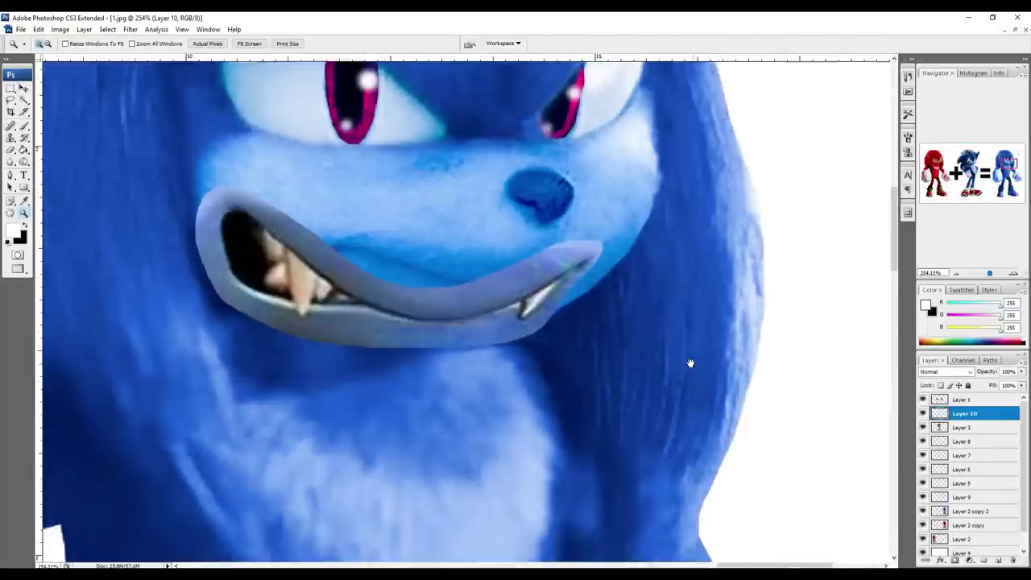
pyautogui.press('v')
pyautogui.moveTo(490, 306); pyautogui.dragTo(528, 276)
# Trace a closed Pen path tightly around the copied mouth's dark opening, lip line and both fangs
pyautogui.press('z')
pyautogui.moveTo(192, 143); pyautogui.dragTo(695, 392)
pyautogui.moveTo(676, 287)
pyautogui.mouseDown()
pyautogui.moveTo(677, 372)
pyautogui.moveTo(697, 399)
pyautogui.mouseUp()
pyautogui.press('o')
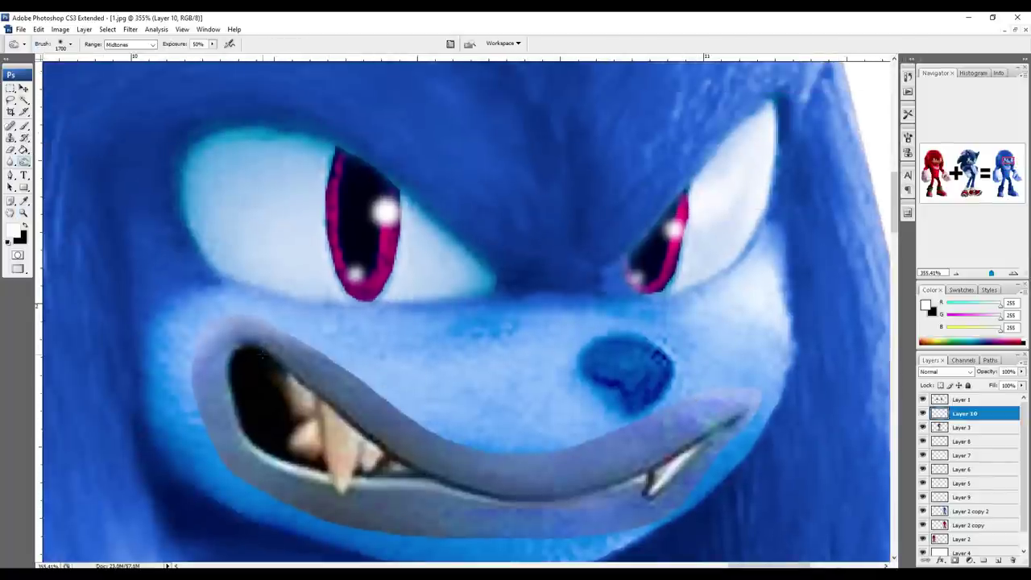
pyautogui.press('p')
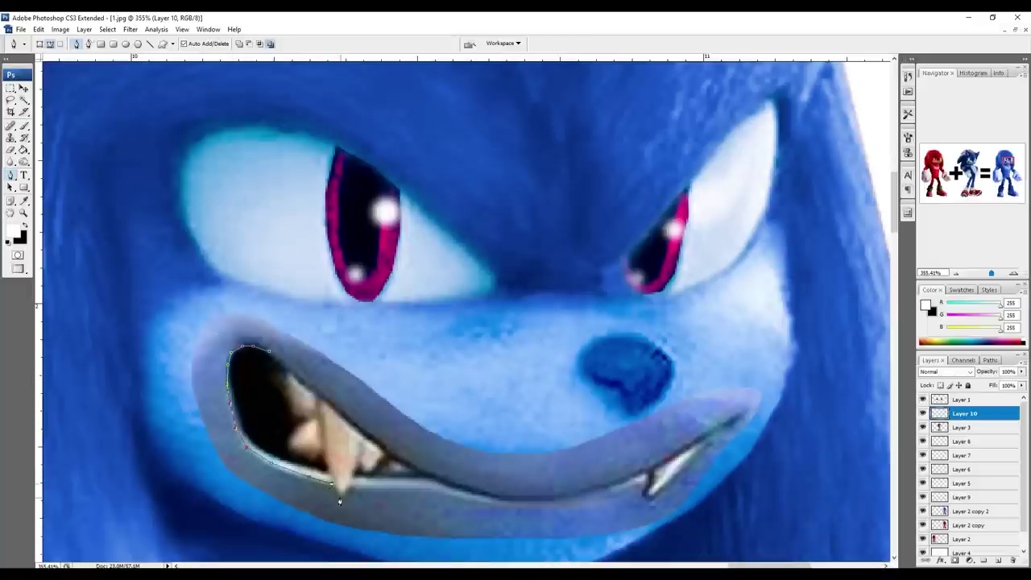
pyautogui.click(497, 503)
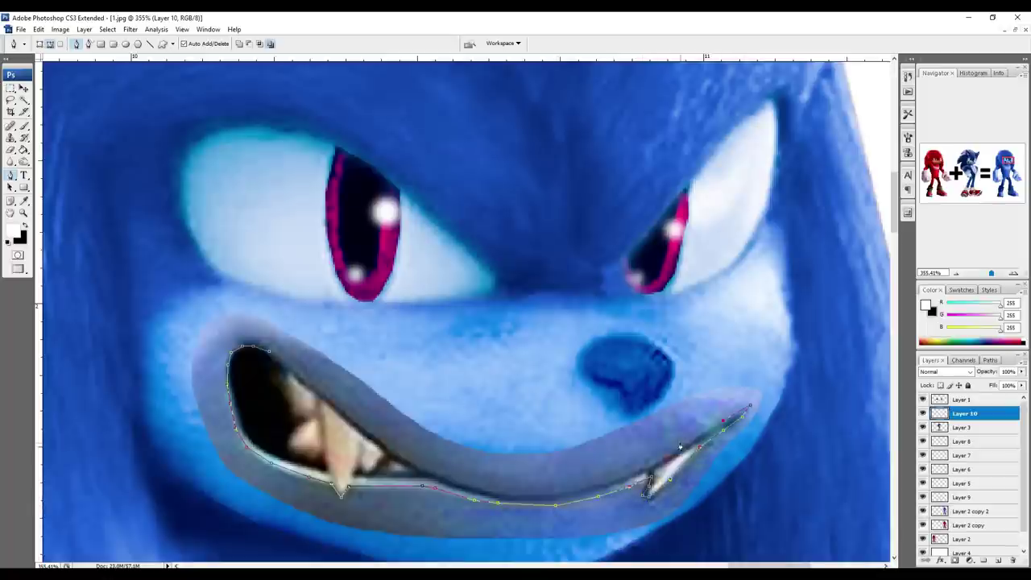
pyautogui.click(604, 484)
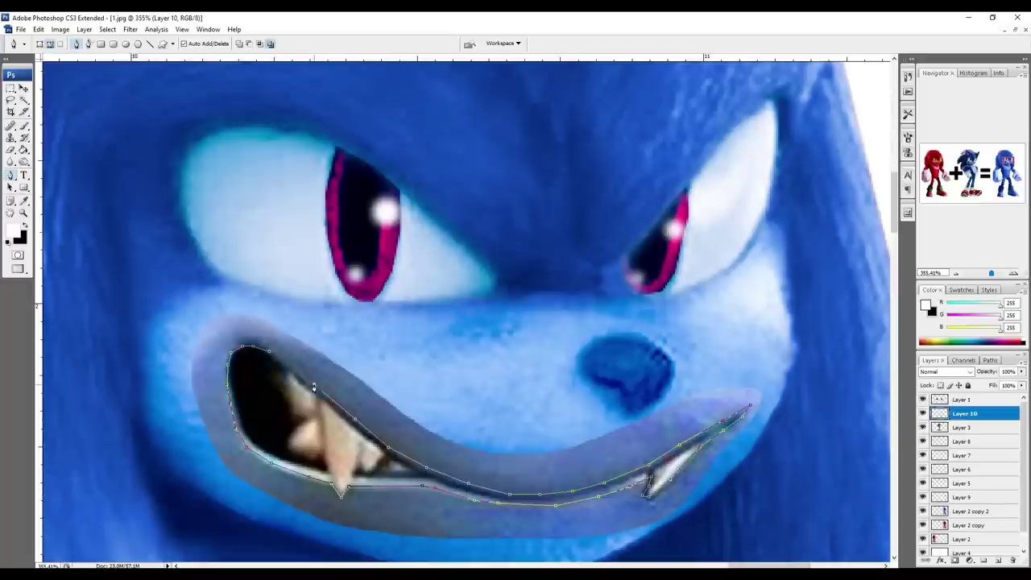
# Turn the mouth path into a selection, invert it and delete the grey rim around the mouth
pyautogui.hotkey('ctrl', 'Return')
pyautogui.hotkey('ctrl', 'shift', 'i')
pyautogui.press('Delete')
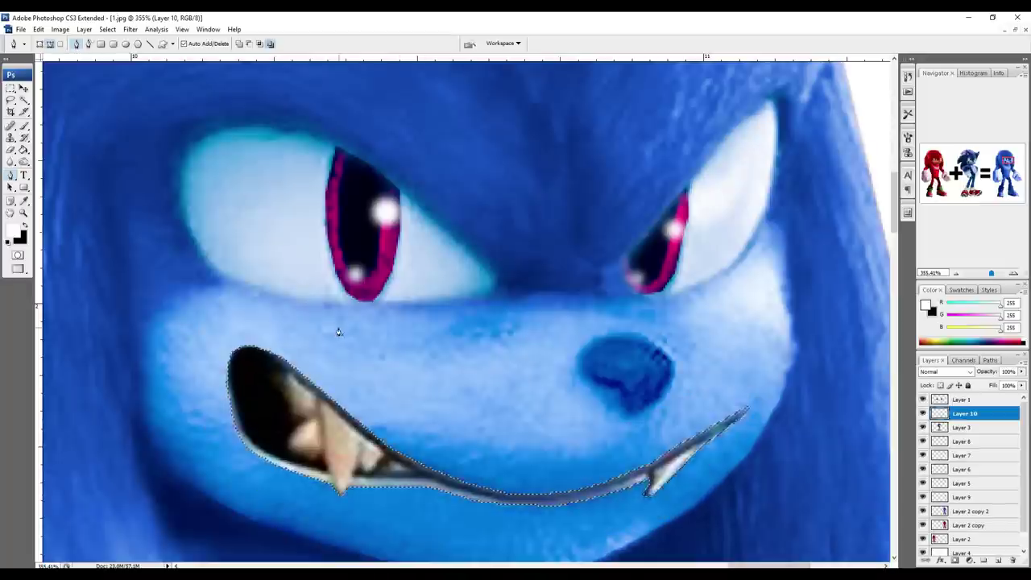
# Move the trimmed mouth slightly right on the muzzle and narrow it to about 98.5% width
pyautogui.press('z')
pyautogui.keyDown('alt'); pyautogui.click(532, 379); pyautogui.keyUp('alt')
pyautogui.keyDown('alt'); pyautogui.click(534, 380); pyautogui.keyUp('alt')
pyautogui.moveTo(512, 332); pyautogui.dragTo(520, 355)
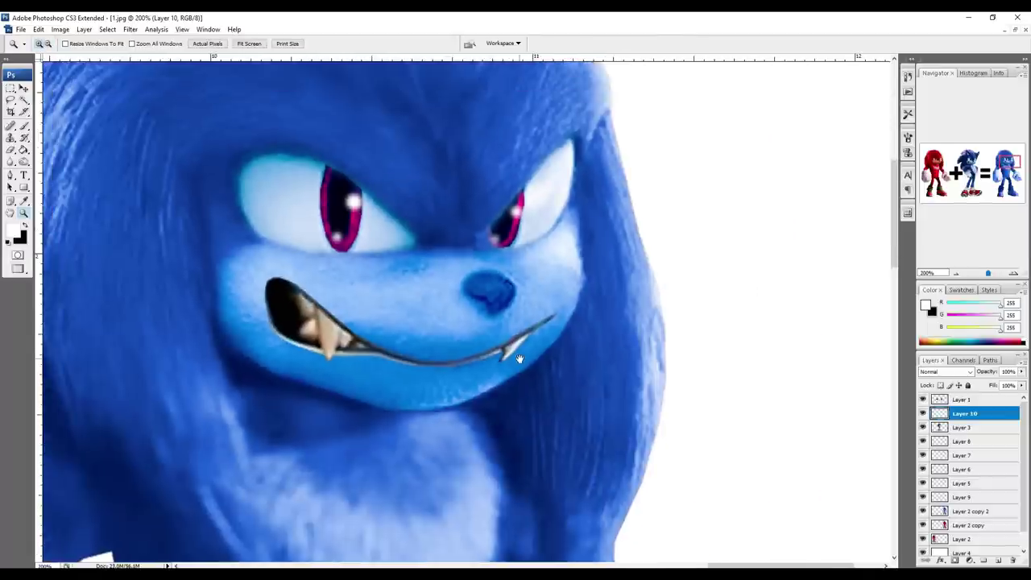
pyautogui.press('v')
pyautogui.moveTo(323, 339)
pyautogui.mouseDown()
pyautogui.moveTo(326, 379)
pyautogui.moveTo(336, 340)
pyautogui.mouseUp()
pyautogui.hotkey('ctrl', 't')
pyautogui.moveTo(577, 325); pyautogui.dragTo(566, 325)
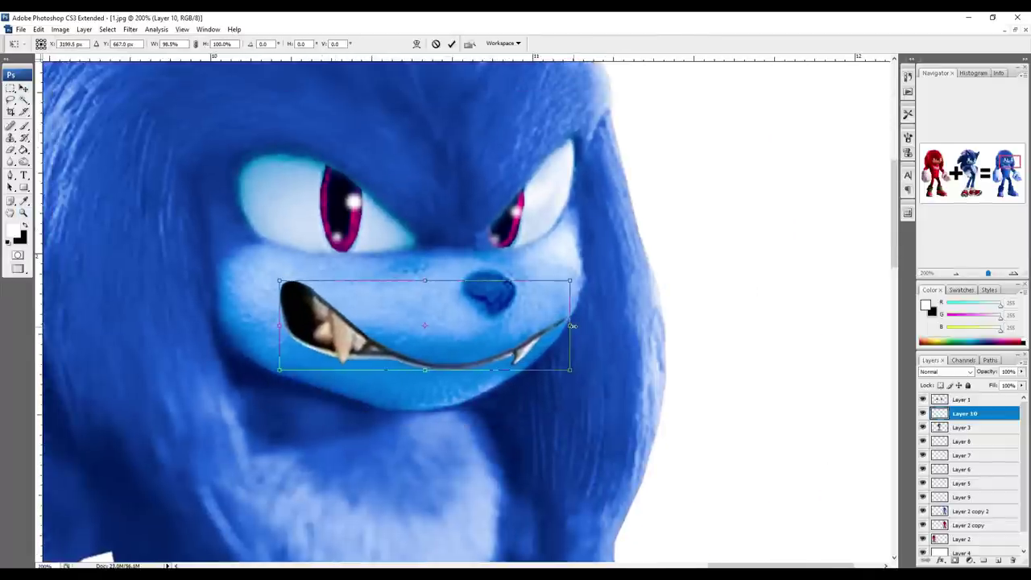
pyautogui.press('Return')
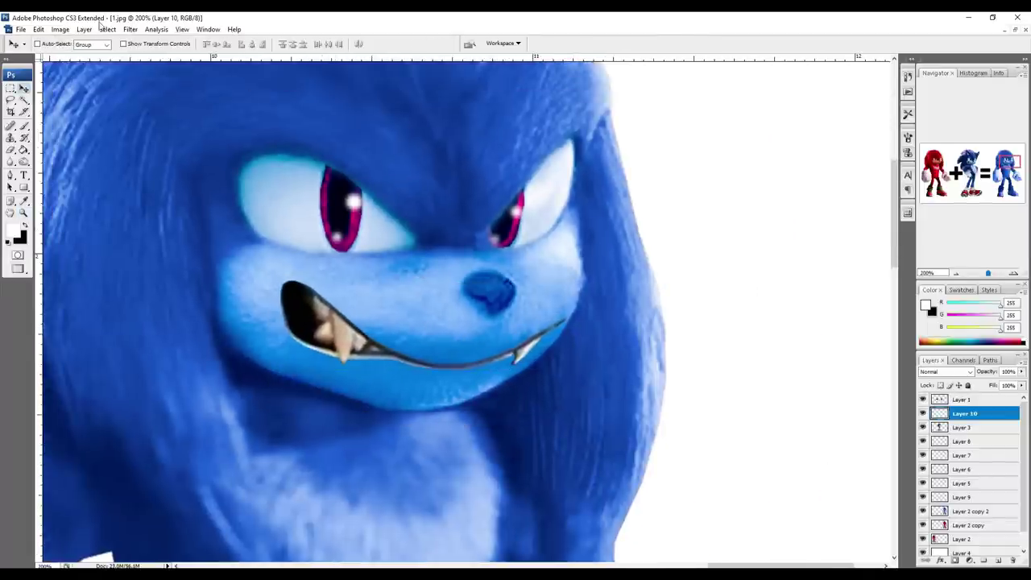
# Add a Drop Shadow to the mouth layer with a size of 27 px and a blue colour sampled from the fur
pyautogui.click(955, 561)
pyautogui.click(967, 450)
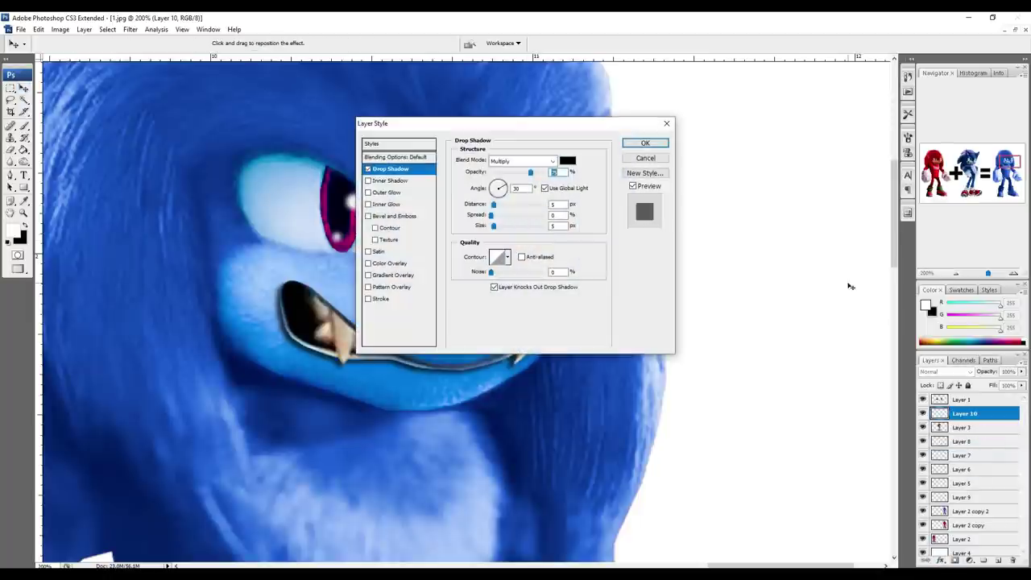
pyautogui.moveTo(488, 129); pyautogui.dragTo(893, 123)
pyautogui.moveTo(899, 221)
pyautogui.mouseDown()
pyautogui.moveTo(915, 223)
pyautogui.moveTo(904, 224)
pyautogui.mouseUp()
pyautogui.click(972, 154)
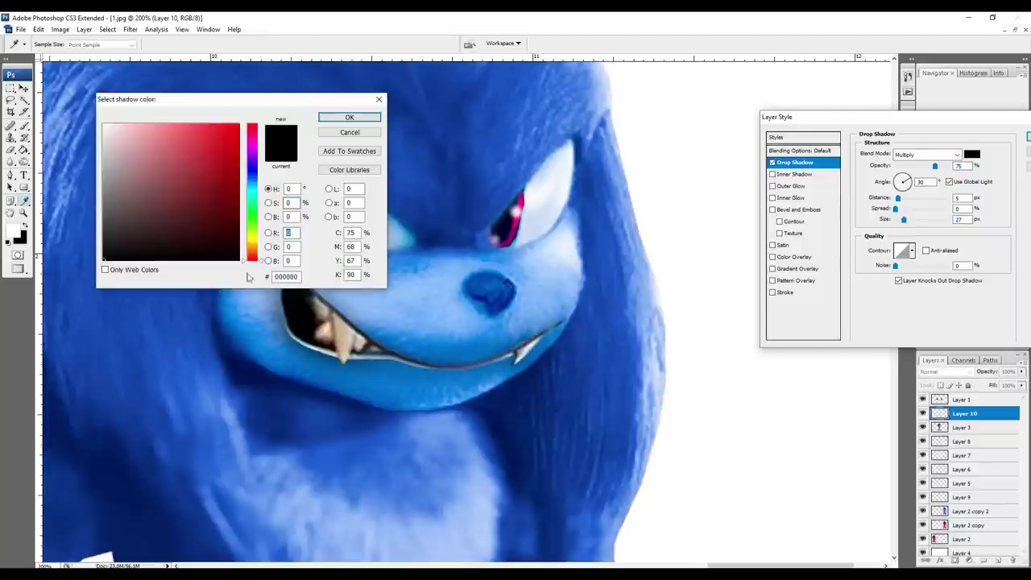
pyautogui.click(194, 360)
pyautogui.click(349, 118)
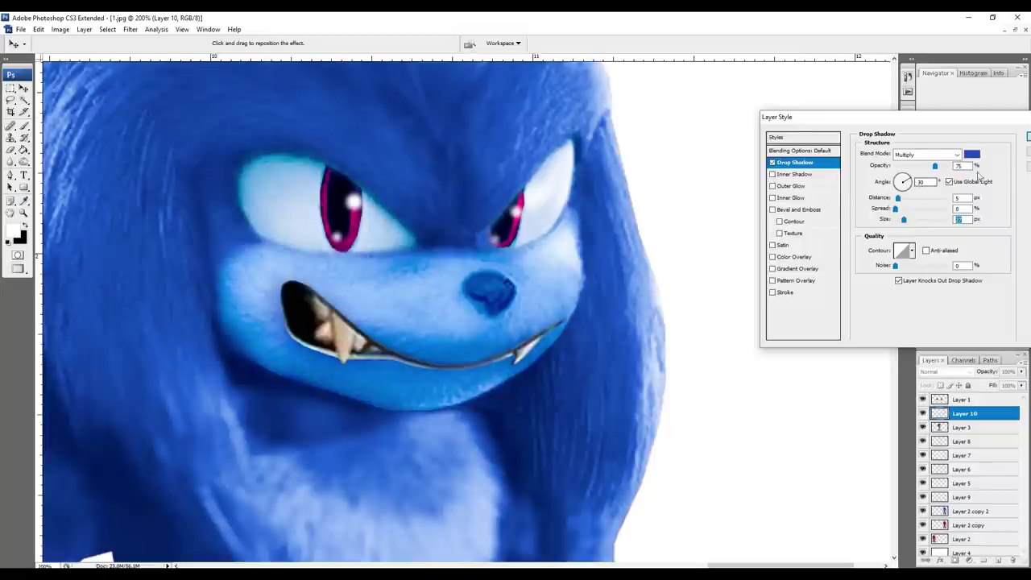
pyautogui.click(1028, 138)
# Rotate the mouth about 2.2° counterclockwise to follow the muzzle
pyautogui.press('z')
pyautogui.keyDown('alt'); pyautogui.click(465, 261); pyautogui.keyUp('alt')
pyautogui.keyDown('alt'); pyautogui.click(486, 287); pyautogui.keyUp('alt')
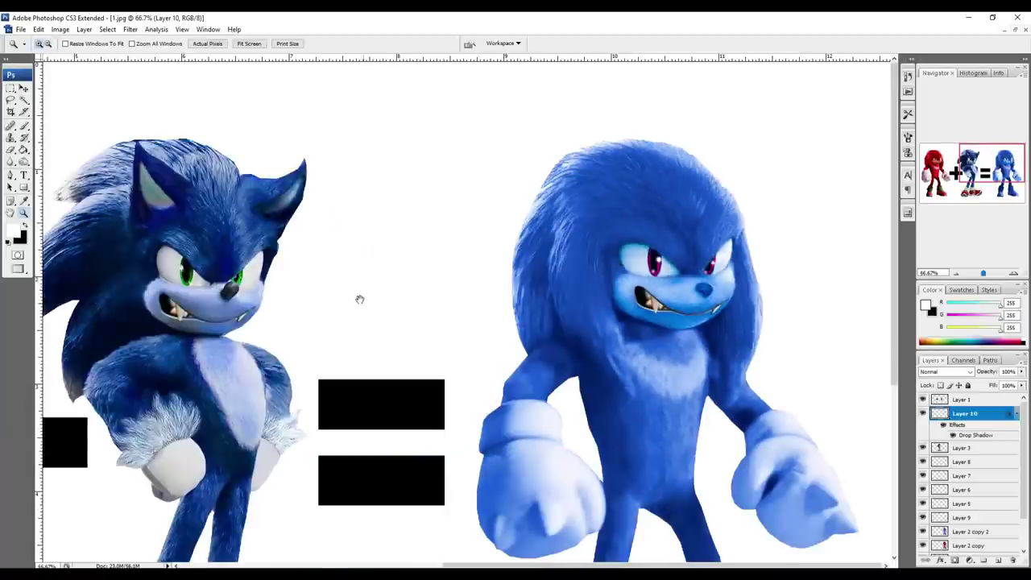
pyautogui.click(725, 306)
pyautogui.hotkey('ctrl', 't')
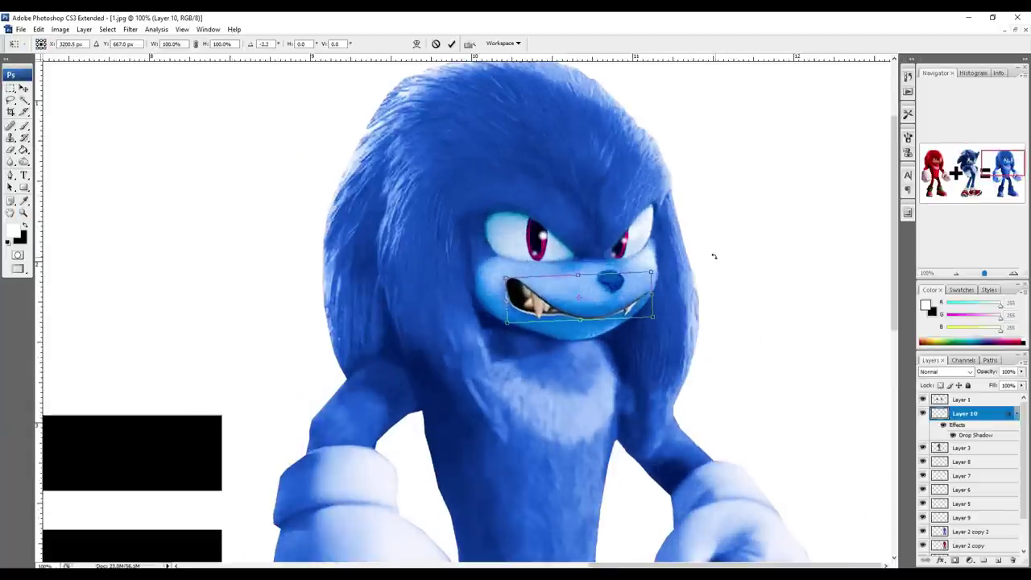
pyautogui.press('Return')
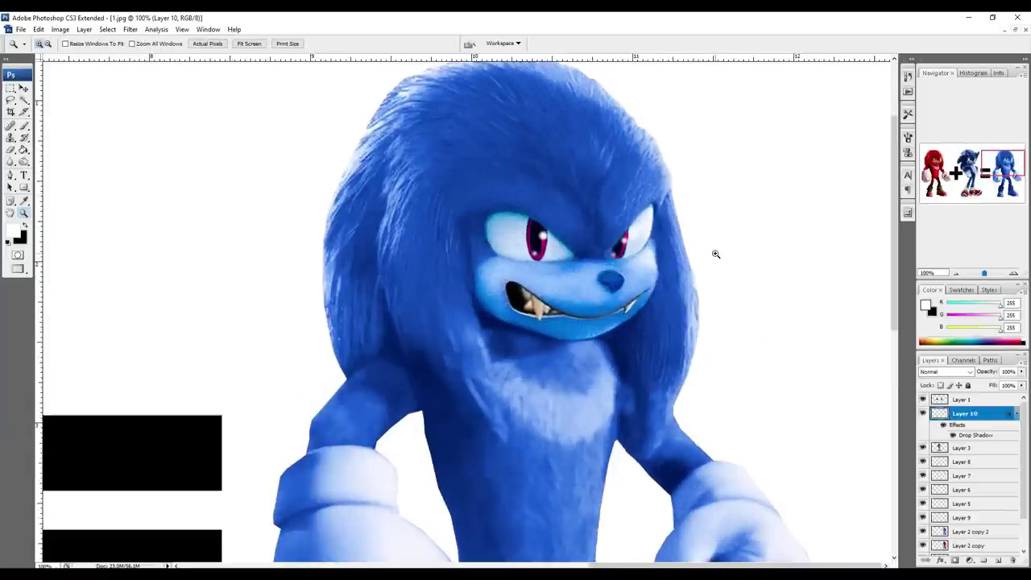
# Lasso loosely around the fur cuff above the middle character's nearer glove
pyautogui.click(208, 29)
pyautogui.click(23, 88)
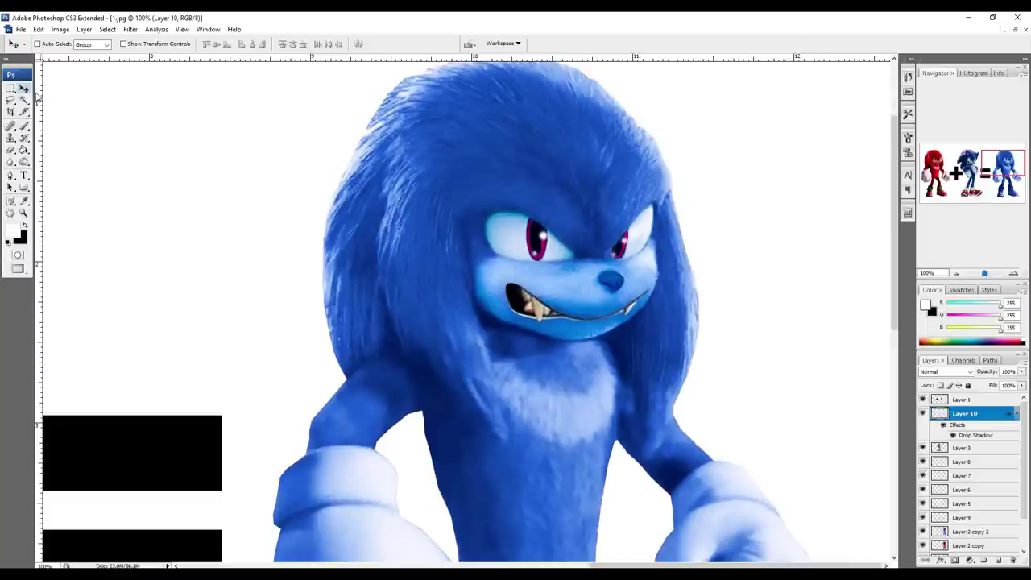
pyautogui.press('z')
pyautogui.keyDown('alt'); pyautogui.click(402, 232); pyautogui.keyUp('alt')
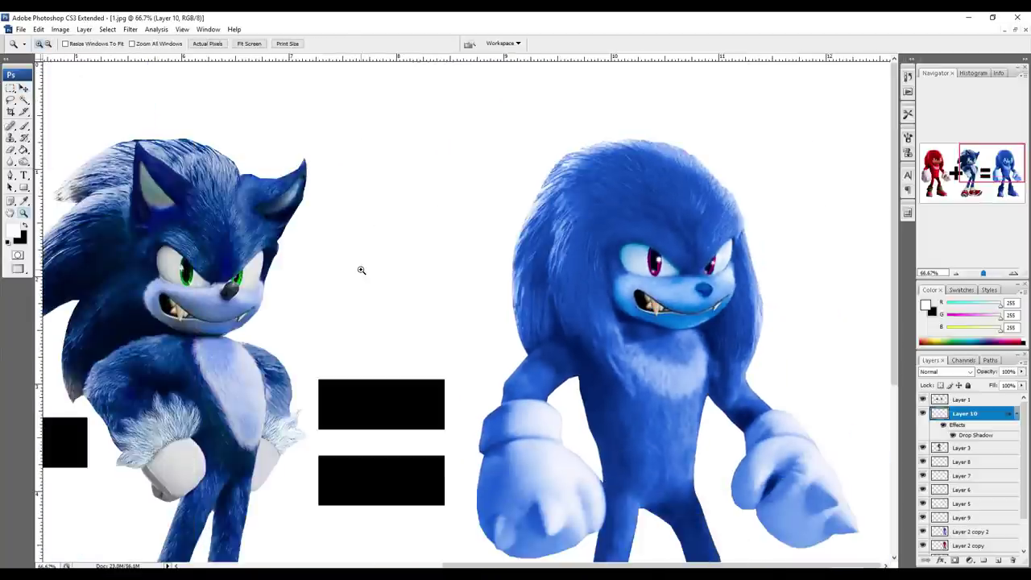
pyautogui.scroll(-3, 330, 350)
pyautogui.moveTo(70, 260)
pyautogui.mouseDown()
pyautogui.moveTo(358, 428)
pyautogui.moveTo(465, 244)
pyautogui.moveTo(262, 266)
pyautogui.moveTo(183, 457)
pyautogui.moveTo(339, 419)
pyautogui.mouseUp()
pyautogui.press('l')
pyautogui.press('z')
pyautogui.keyDown('alt'); pyautogui.click(465, 343); pyautogui.keyUp('alt')
pyautogui.keyDown('alt'); pyautogui.click(465, 344); pyautogui.keyUp('alt')
pyautogui.moveTo(541, 341); pyautogui.dragTo(287, 360)
pyautogui.press('v')
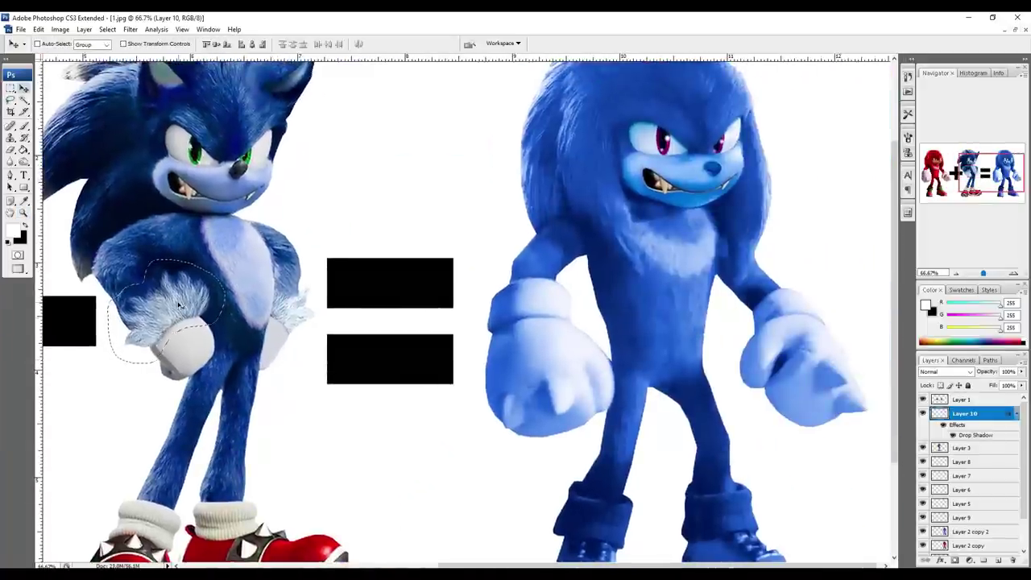
pyautogui.click(178, 304)
pyautogui.click(505, 220)
pyautogui.moveTo(178, 304); pyautogui.dragTo(788, 359)
pyautogui.press('Return')
# Copy the lassoed fur cuff from Layer 3 to a new layer and move it onto the blue copy's nearer wrist
pyautogui.scroll(-1, 967, 435)
pyautogui.click(964, 410)
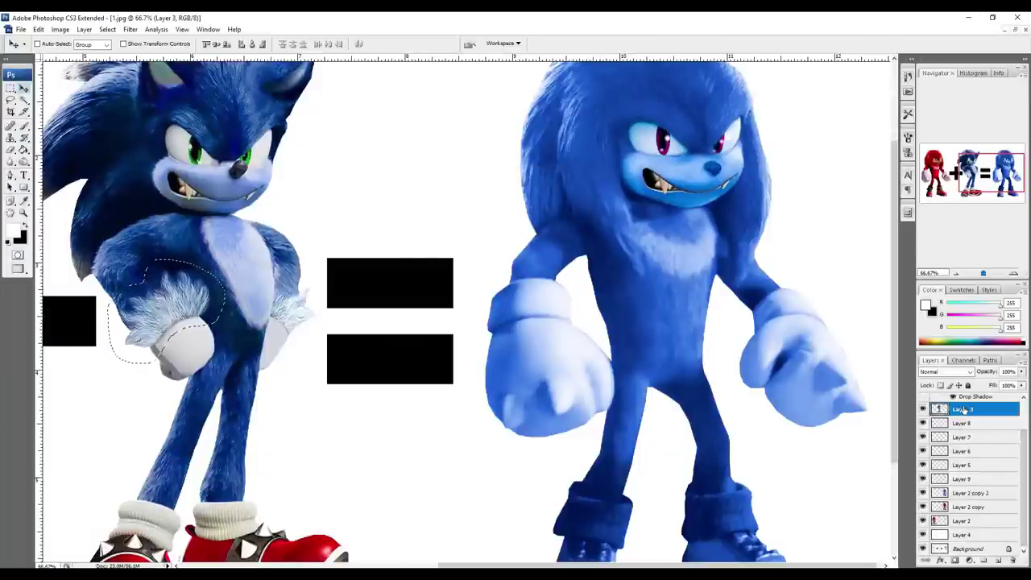
pyautogui.hotkey('ctrl', 'j')
pyautogui.moveTo(165, 362)
pyautogui.mouseDown()
pyautogui.moveTo(398, 325)
pyautogui.moveTo(524, 325)
pyautogui.mouseUp()
# Shift the fur cuff up onto the glove's edge and rotate it clockwise to match the wrist
pyautogui.hotkey('ctrl', 'space')
pyautogui.moveTo(438, 230)
pyautogui.mouseDown()
pyautogui.moveTo(623, 370)
pyautogui.moveTo(633, 401)
pyautogui.mouseUp()
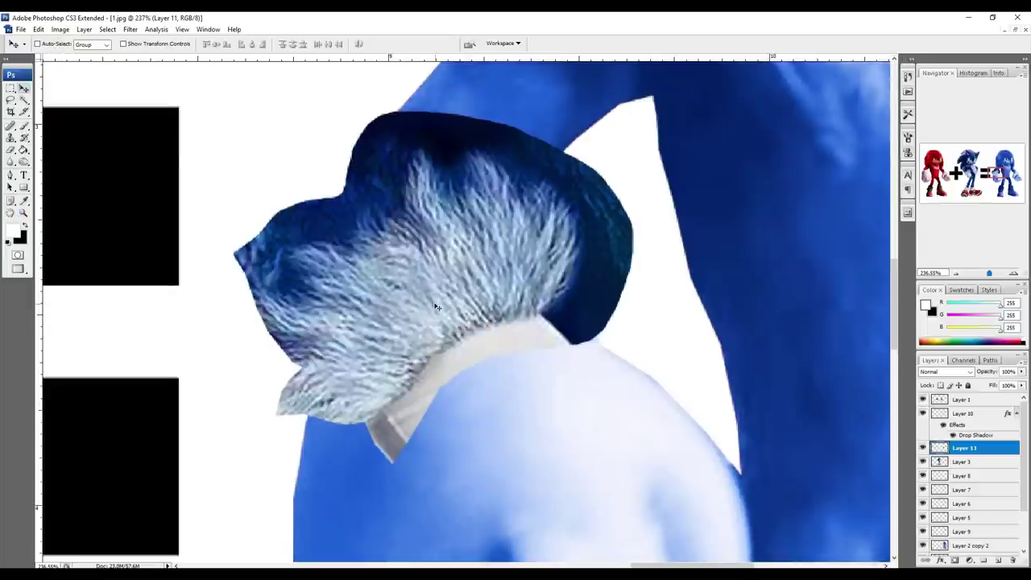
pyautogui.moveTo(436, 305); pyautogui.dragTo(381, 208)
pyautogui.hotkey('ctrl', 't')
pyautogui.moveTo(680, 225); pyautogui.dragTo(660, 306)
pyautogui.press('Return')
# Erase the dark blue fur and grey glove remnants around the cuff, leaving pointed light fur tufts
pyautogui.press('space')
pyautogui.moveTo(455, 215); pyautogui.dragTo(414, 297)
pyautogui.hotkey('ctrl', 'alt', 'space')
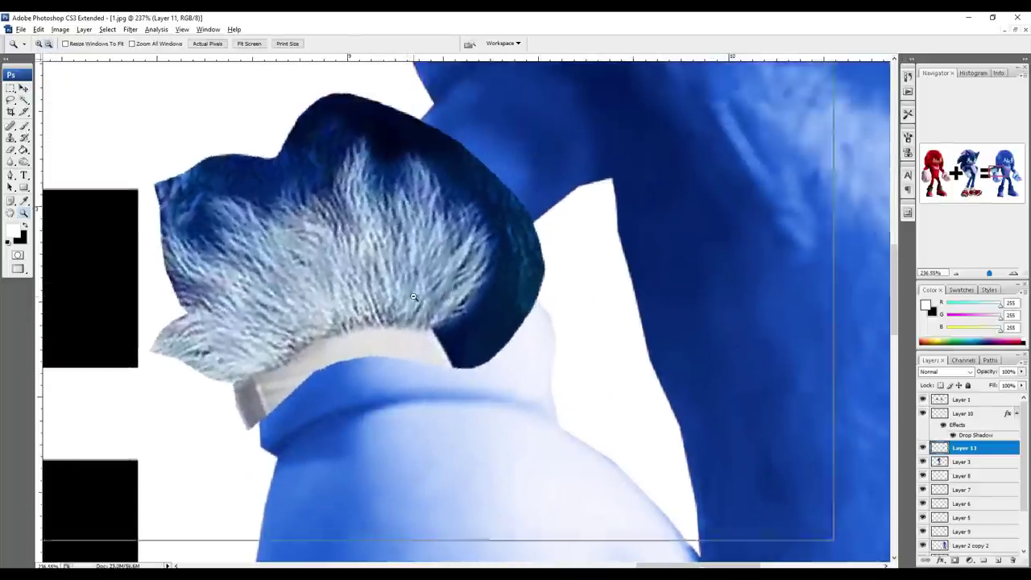
pyautogui.click(415, 297)
pyautogui.moveTo(476, 325); pyautogui.dragTo(510, 321)
pyautogui.hotkey('ctrl', 'space')
pyautogui.moveTo(125, 266); pyautogui.dragTo(751, 377)
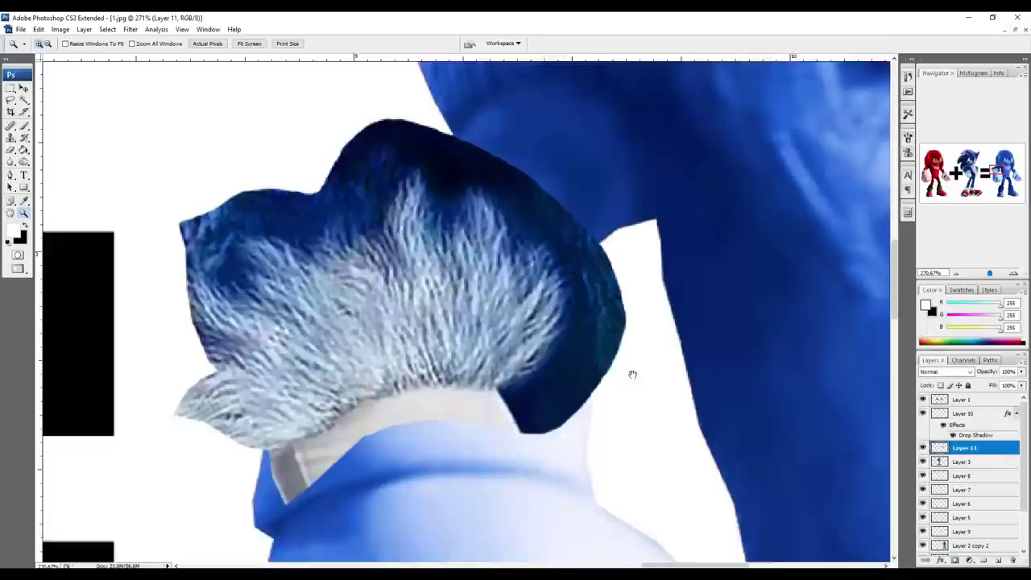
pyautogui.moveTo(632, 375); pyautogui.dragTo(677, 398)
pyautogui.press('e')
pyautogui.moveTo(301, 510)
pyautogui.mouseDown()
pyautogui.moveTo(366, 516)
pyautogui.moveTo(298, 501)
pyautogui.moveTo(449, 433)
pyautogui.moveTo(317, 516)
pyautogui.moveTo(440, 437)
pyautogui.moveTo(595, 439)
pyautogui.moveTo(544, 440)
pyautogui.moveTo(593, 409)
pyautogui.moveTo(624, 421)
pyautogui.moveTo(552, 425)
pyautogui.moveTo(609, 390)
pyautogui.moveTo(640, 387)
pyautogui.moveTo(638, 326)
pyautogui.moveTo(588, 424)
pyautogui.moveTo(626, 290)
pyautogui.moveTo(658, 292)
pyautogui.moveTo(625, 224)
pyautogui.moveTo(558, 176)
pyautogui.moveTo(395, 153)
pyautogui.moveTo(585, 212)
pyautogui.moveTo(615, 272)
pyautogui.moveTo(567, 236)
pyautogui.moveTo(567, 199)
pyautogui.moveTo(540, 196)
pyautogui.moveTo(490, 220)
pyautogui.moveTo(578, 178)
pyautogui.moveTo(447, 184)
pyautogui.moveTo(390, 260)
pyautogui.moveTo(327, 254)
pyautogui.moveTo(335, 219)
pyautogui.moveTo(305, 225)
pyautogui.moveTo(441, 191)
pyautogui.moveTo(398, 206)
pyautogui.moveTo(359, 193)
pyautogui.moveTo(382, 179)
pyautogui.moveTo(281, 229)
pyautogui.moveTo(272, 284)
pyautogui.moveTo(236, 274)
pyautogui.moveTo(304, 247)
pyautogui.moveTo(338, 244)
pyautogui.moveTo(350, 258)
pyautogui.moveTo(312, 240)
pyautogui.moveTo(222, 287)
pyautogui.moveTo(227, 358)
pyautogui.moveTo(243, 388)
pyautogui.moveTo(223, 280)
pyautogui.moveTo(236, 392)
pyautogui.moveTo(245, 383)
pyautogui.moveTo(202, 419)
pyautogui.moveTo(215, 427)
pyautogui.moveTo(208, 452)
pyautogui.mouseUp()
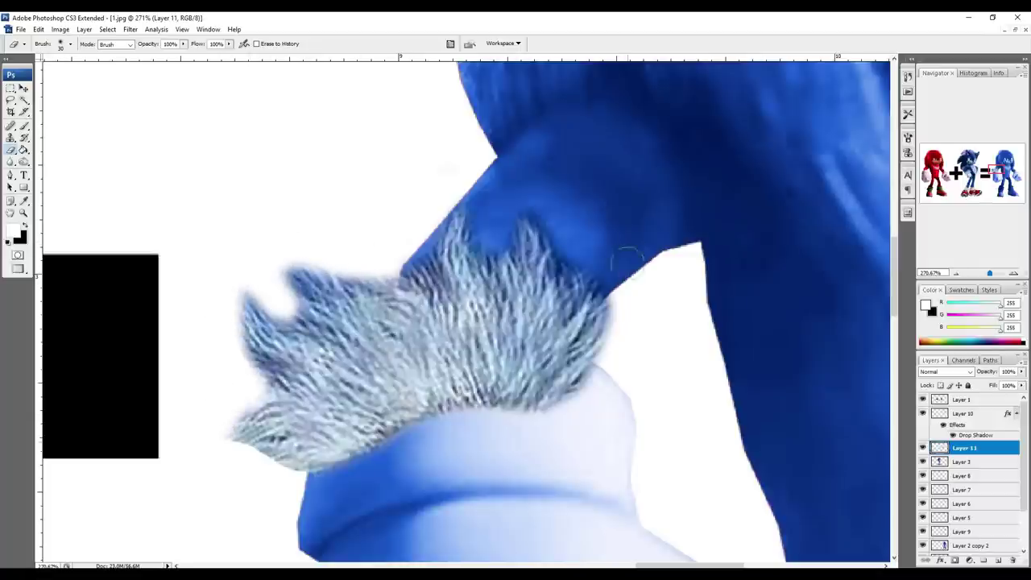
# Enlarge, rotate and reposition the cleaned fur cuff so it covers the glove's band
pyautogui.press('z')
pyautogui.keyDown('alt'); pyautogui.click(621, 297); pyautogui.keyUp('alt')
pyautogui.press('v')
pyautogui.moveTo(398, 363); pyautogui.dragTo(433, 354)
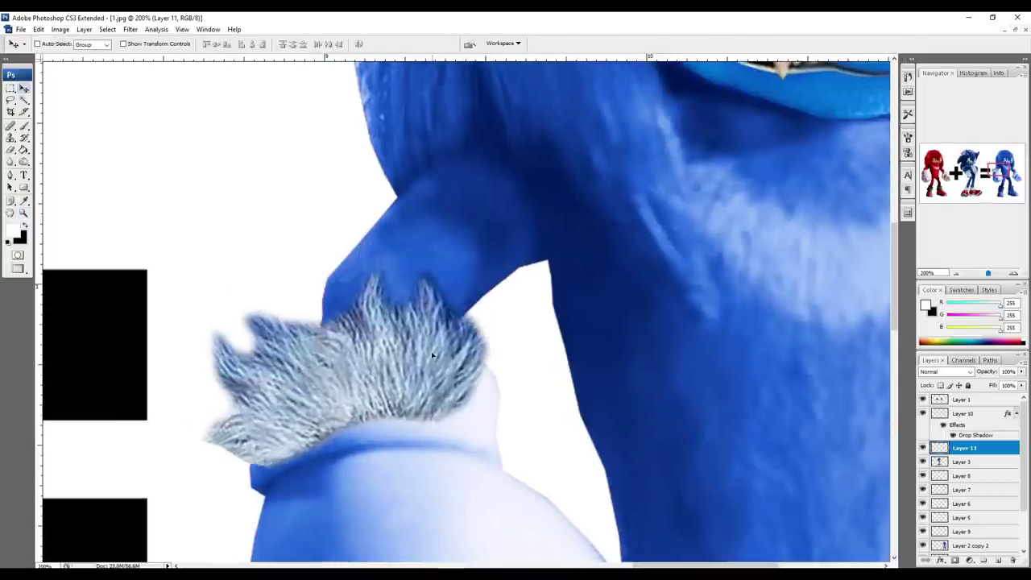
pyautogui.hotkey('ctrl', 't')
pyautogui.moveTo(516, 258); pyautogui.dragTo(587, 202)
pyautogui.moveTo(388, 195); pyautogui.dragTo(389, 164)
pyautogui.moveTo(497, 145); pyautogui.dragTo(525, 164)
pyautogui.moveTo(447, 357); pyautogui.dragTo(448, 379)
pyautogui.press('Return')
# Scale the fur cuff up to about 114.8% in width and height
pyautogui.press('z')
pyautogui.keyDown('alt'); pyautogui.click(447, 380); pyautogui.keyUp('alt')
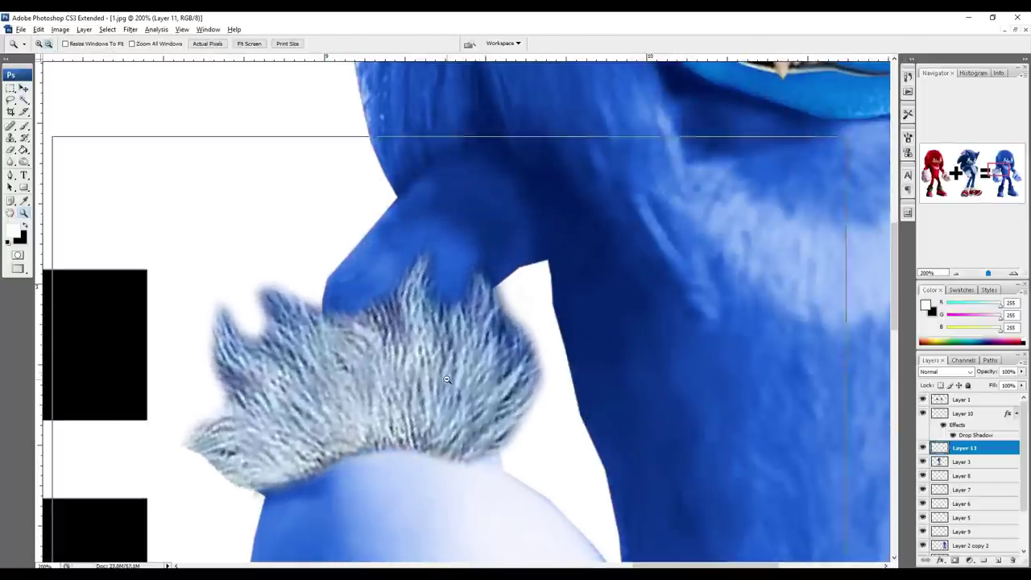
pyautogui.keyDown('alt'); pyautogui.click(447, 380); pyautogui.keyUp('alt')
pyautogui.hotkey('ctrl', 't')
pyautogui.moveTo(540, 224); pyautogui.dragTo(561, 207)
pyautogui.moveTo(330, 208); pyautogui.dragTo(323, 203)
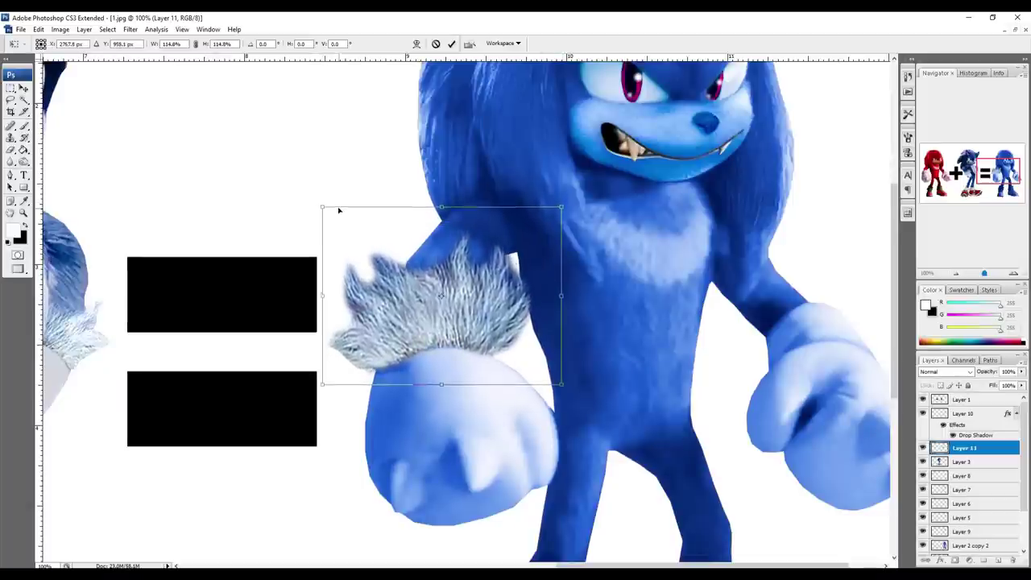
pyautogui.press('Return')
# Select the middle character's layer and lasso loosely around the fur cuff on its far hand
pyautogui.press('z')
pyautogui.keyDown('alt'); pyautogui.click(574, 326); pyautogui.keyUp('alt')
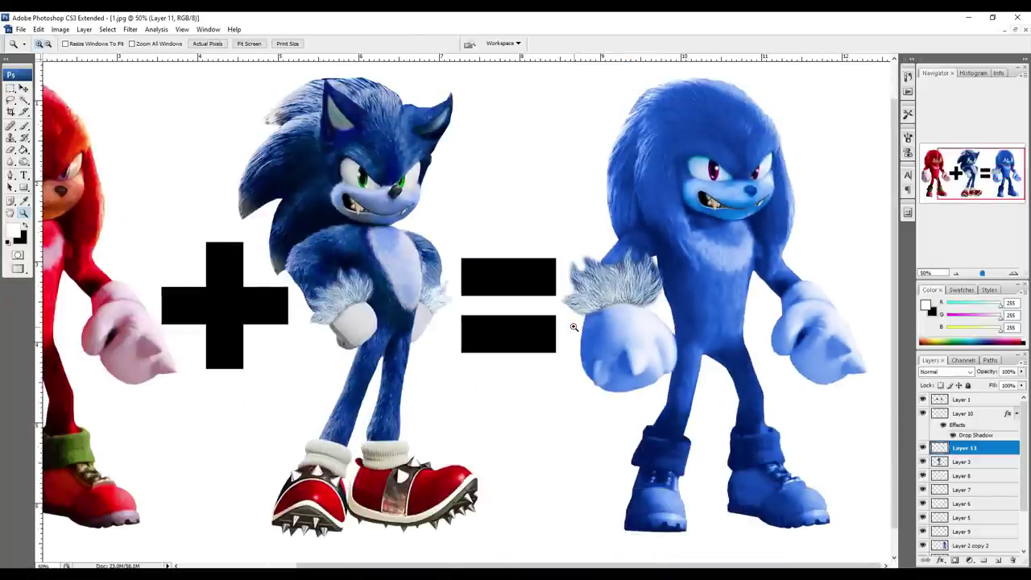
pyautogui.moveTo(313, 210); pyautogui.dragTo(509, 347)
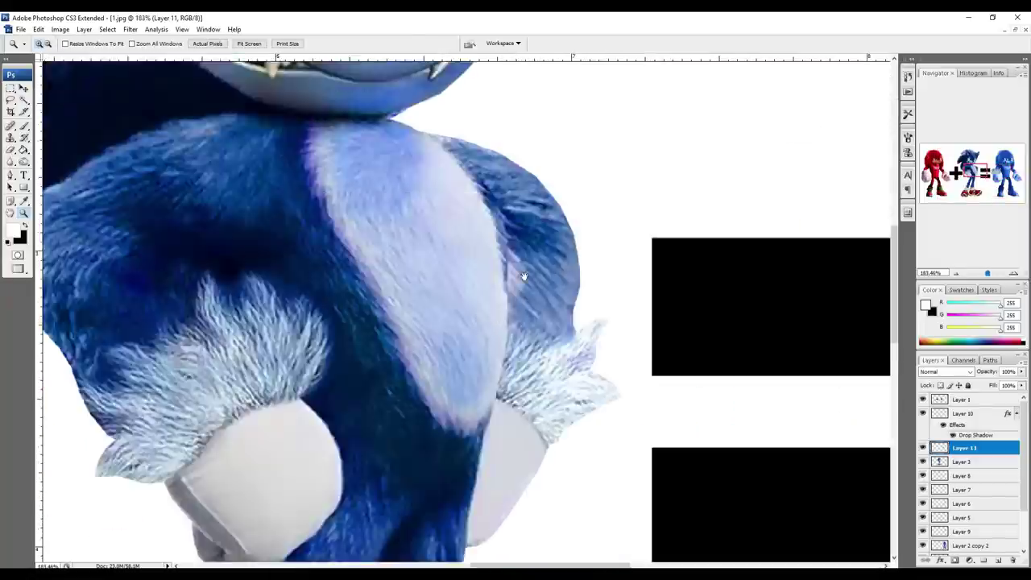
pyautogui.moveTo(538, 296); pyautogui.dragTo(490, 252)
pyautogui.press('v')
pyautogui.keyDown('ctrl'); pyautogui.click(481, 395); pyautogui.keyUp('ctrl')
pyautogui.press('l')
pyautogui.moveTo(534, 400)
pyautogui.mouseDown()
pyautogui.moveTo(556, 253)
pyautogui.moveTo(428, 370)
pyautogui.mouseUp()
pyautogui.press('z')
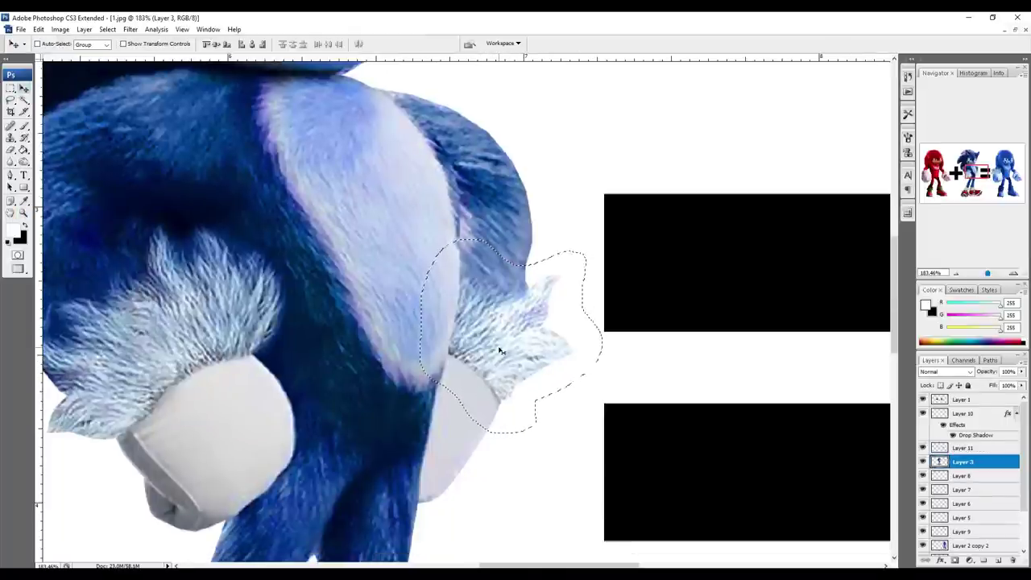
# Try a copy of the far cuff on the blue copy's other wrist and delete that copied layer
pyautogui.hotkey('ctrl', 'j')
pyautogui.click(490, 360)
pyautogui.press('v')
pyautogui.moveTo(475, 325); pyautogui.dragTo(780, 328)
pyautogui.press('z')
pyautogui.keyDown('alt'); pyautogui.click(773, 323); pyautogui.keyUp('alt')
pyautogui.keyDown('alt'); pyautogui.click(773, 323); pyautogui.keyUp('alt')
pyautogui.moveTo(397, 337); pyautogui.dragTo(805, 316)
pyautogui.press('v')
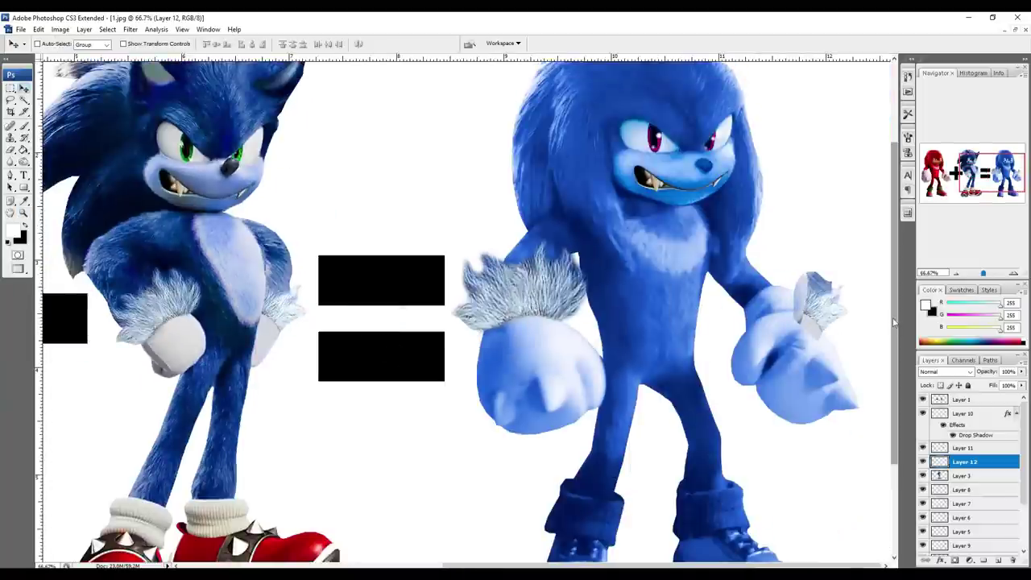
pyautogui.press('Delete')
# Duplicate the finished fur cuff onto the blue copy's other wrist and flip it horizontally
pyautogui.moveTo(510, 304); pyautogui.dragTo(768, 294)
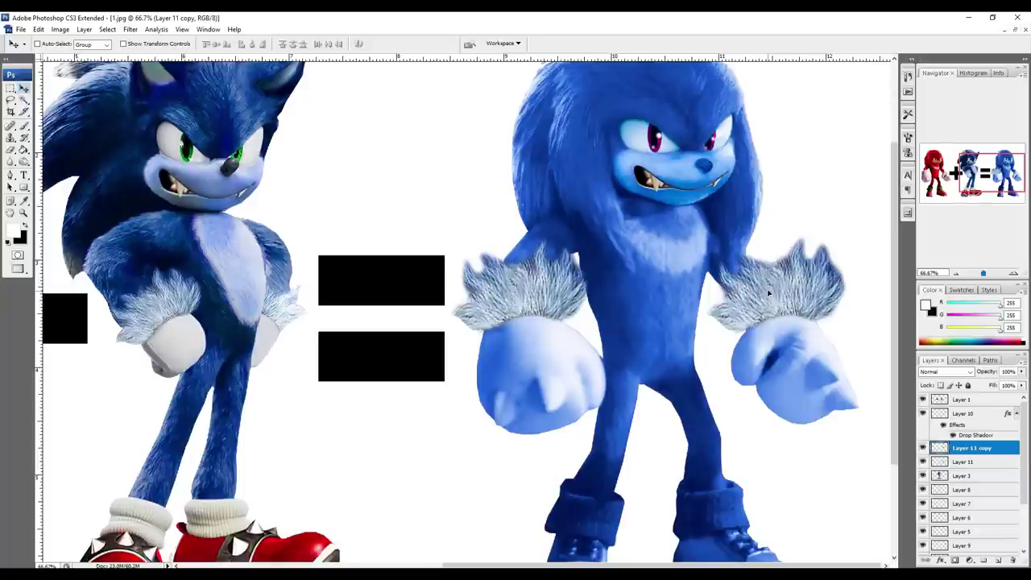
pyautogui.hotkey('ctrl', 't')
pyautogui.rightClick(767, 294)
pyautogui.click(806, 432)
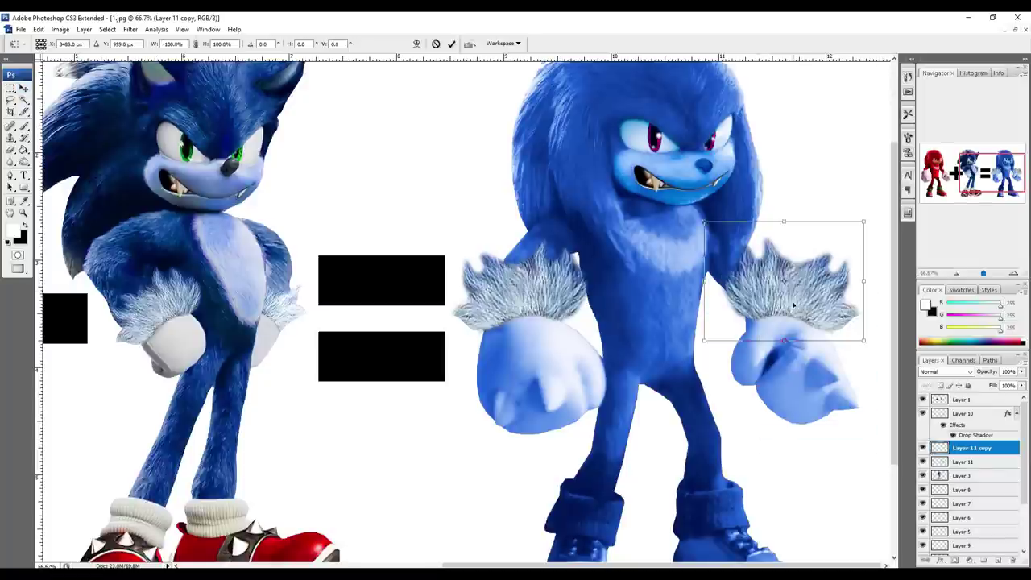
# Rotate the duplicated cuff about 14° counterclockwise, stretch it to about 102.6% by 107.6% and fit it over the wrist
pyautogui.moveTo(794, 168); pyautogui.dragTo(774, 169)
pyautogui.moveTo(826, 311); pyautogui.dragTo(814, 310)
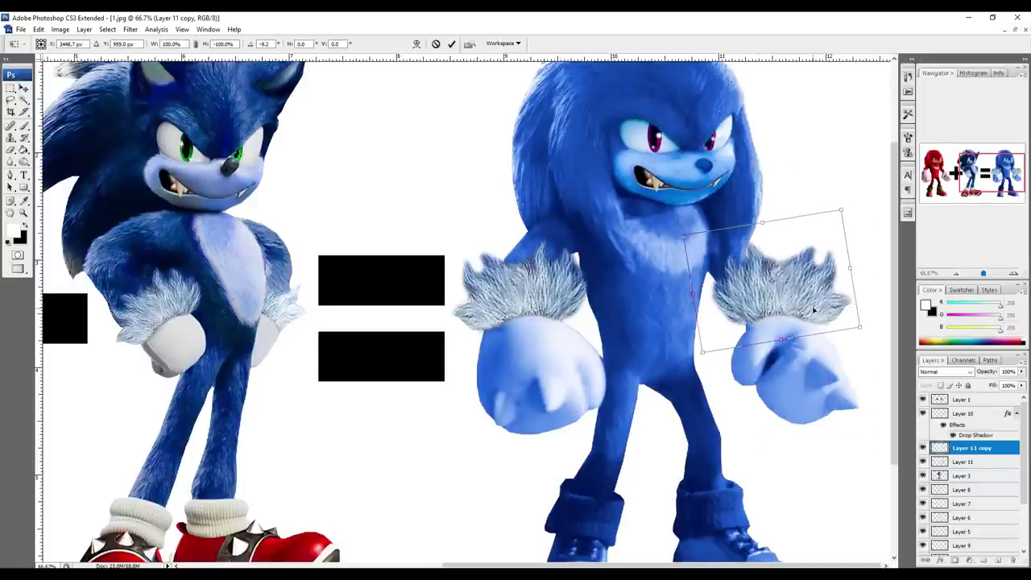
pyautogui.moveTo(758, 227); pyautogui.dragTo(758, 216)
pyautogui.moveTo(692, 287); pyautogui.dragTo(688, 289)
pyautogui.moveTo(831, 179); pyautogui.dragTo(821, 183)
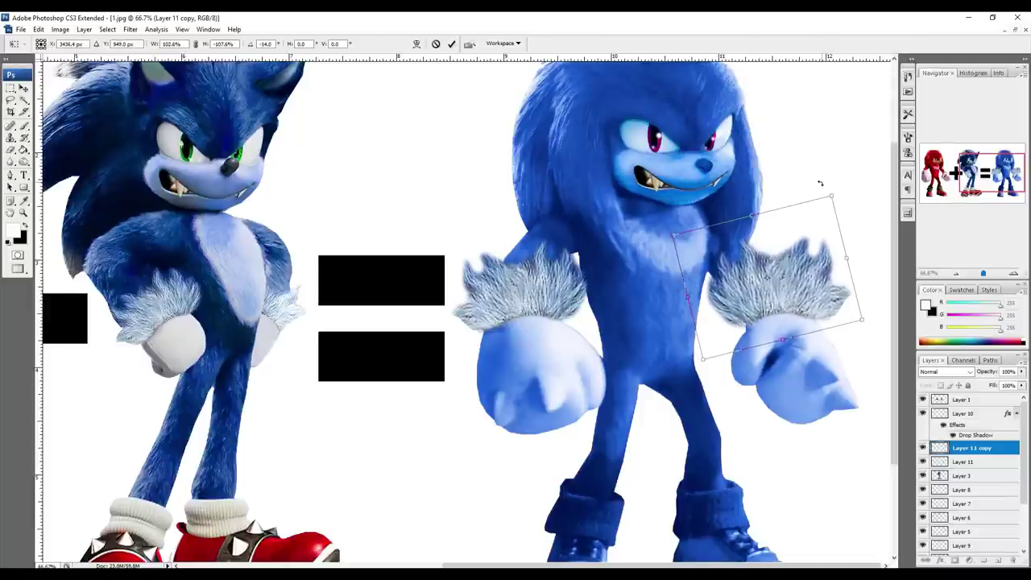
pyautogui.press('Return')
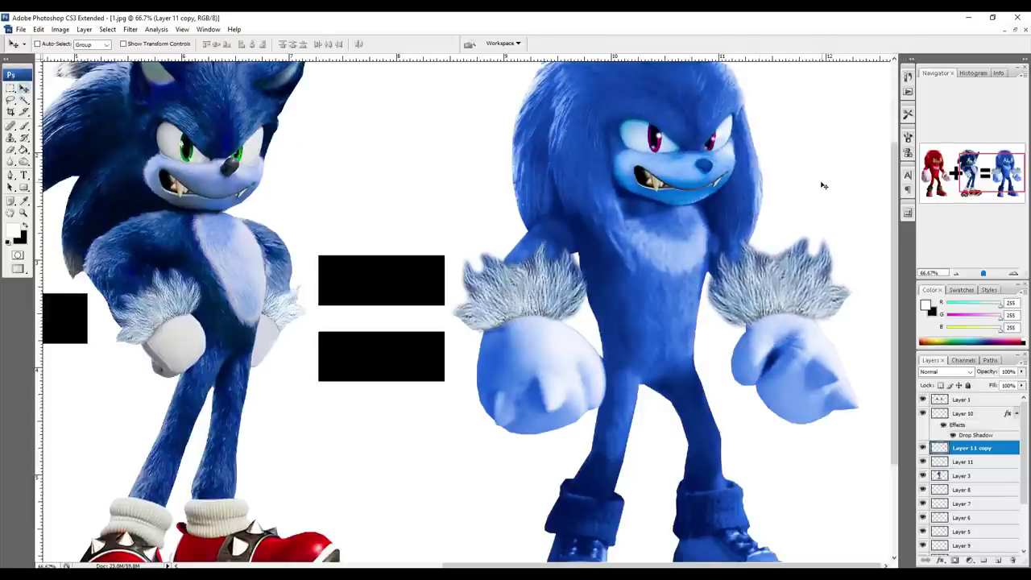
pyautogui.scroll(-3, 556, 315)
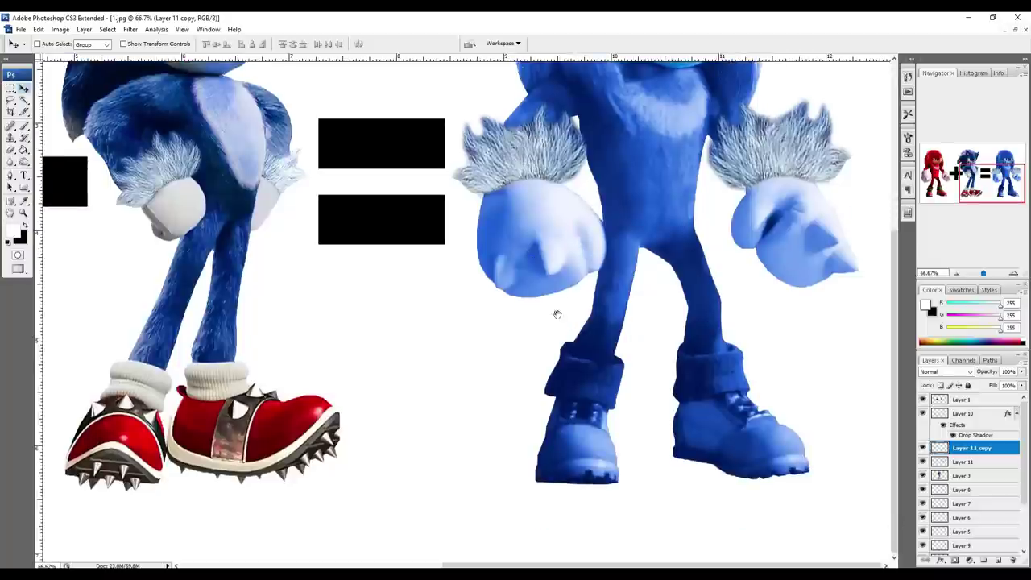
# Select the blue copy's recoloured layer and erase the blue from its front-facing boot so the original colours show through
pyautogui.press('z')
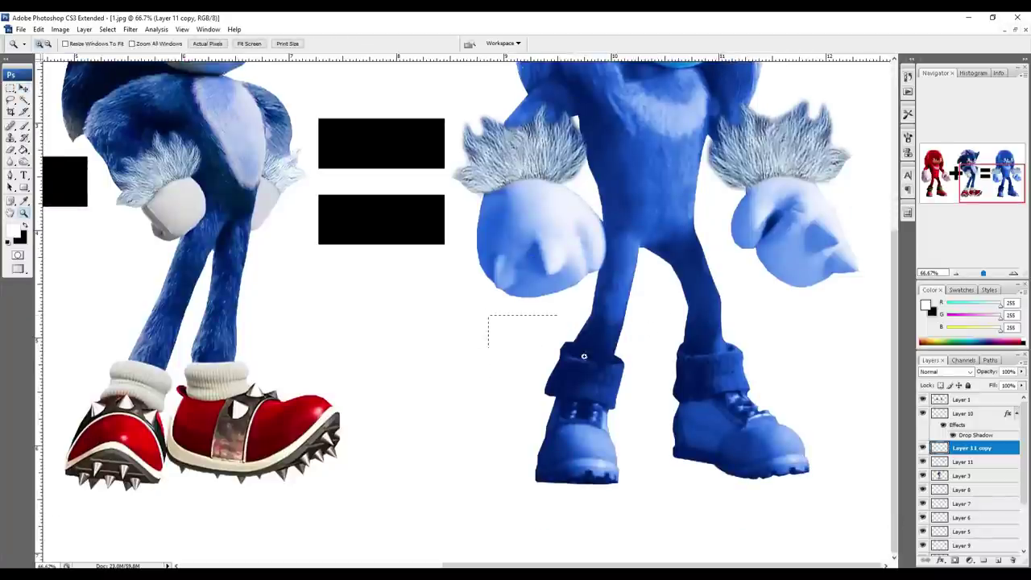
pyautogui.moveTo(584, 356); pyautogui.dragTo(830, 448)
pyautogui.moveTo(289, 347); pyautogui.dragTo(300, 323)
pyautogui.keyDown('ctrl'); pyautogui.click(312, 295); pyautogui.keyUp('ctrl')
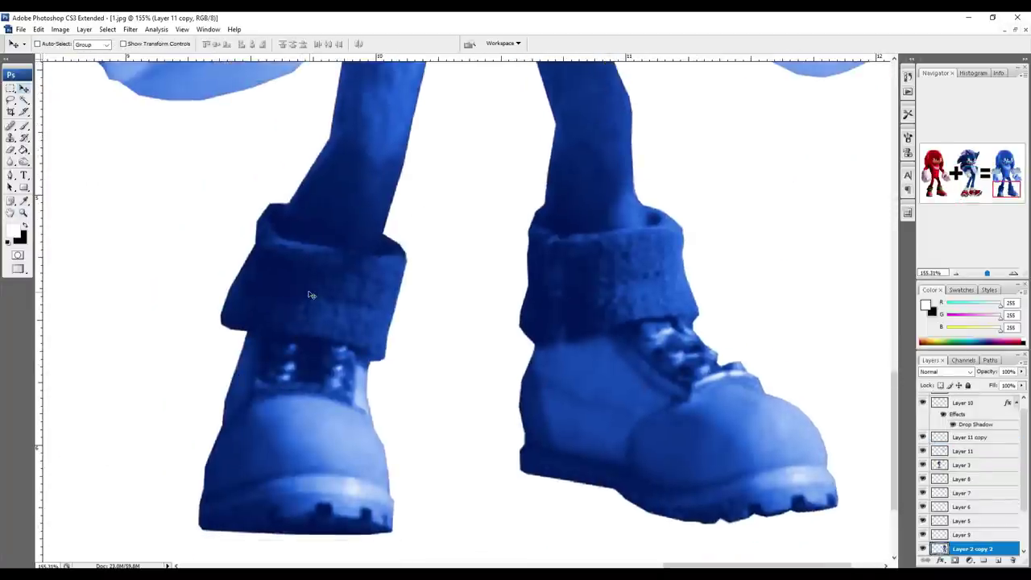
pyautogui.press('e')
pyautogui.moveTo(205, 484); pyautogui.dragTo(392, 484)
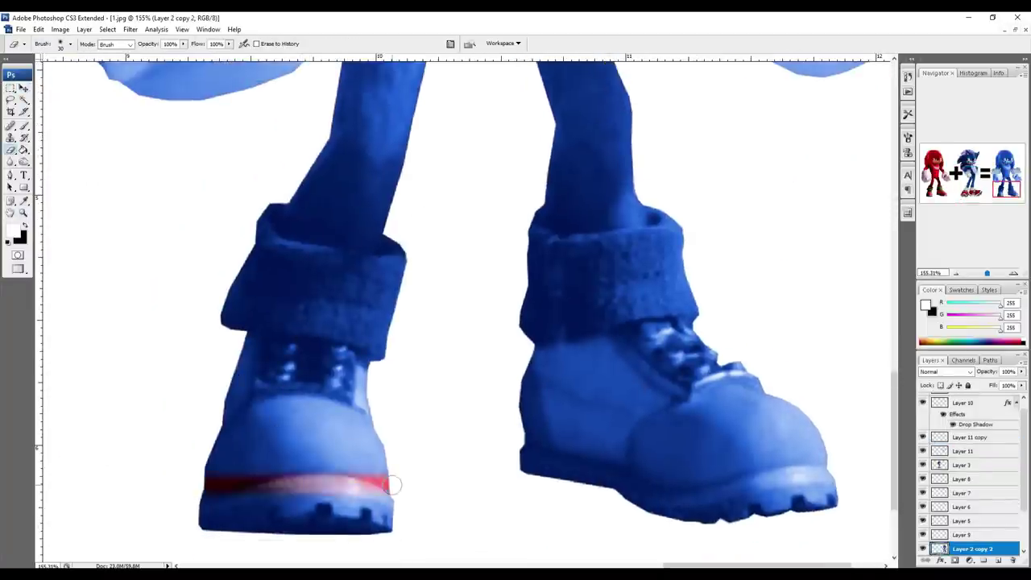
pyautogui.moveTo(274, 486)
pyautogui.mouseDown()
pyautogui.moveTo(180, 511)
pyautogui.moveTo(371, 500)
pyautogui.moveTo(266, 387)
pyautogui.moveTo(321, 360)
pyautogui.moveTo(288, 292)
pyautogui.moveTo(241, 267)
pyautogui.moveTo(392, 295)
pyautogui.mouseUp()
# Erase the remaining blue from the front-facing boot's green cuff, up to its rim around the leg
pyautogui.press('z')
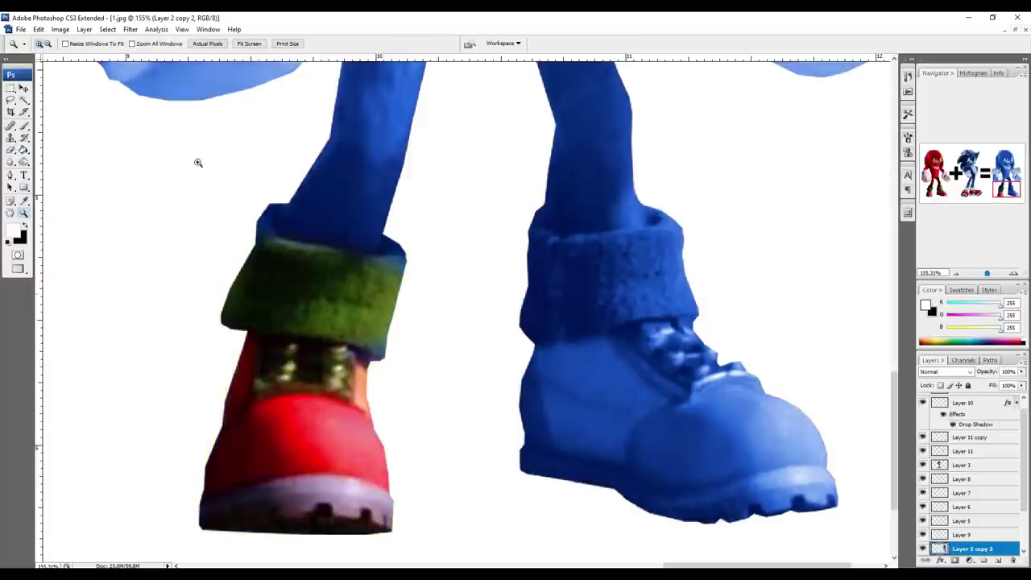
pyautogui.moveTo(199, 164); pyautogui.dragTo(679, 338)
pyautogui.moveTo(438, 345); pyautogui.dragTo(680, 374)
pyautogui.press('e')
pyautogui.moveTo(626, 322)
pyautogui.mouseDown()
pyautogui.moveTo(599, 391)
pyautogui.moveTo(642, 354)
pyautogui.moveTo(607, 509)
pyautogui.moveTo(552, 531)
pyautogui.mouseUp()
pyautogui.moveTo(483, 368)
pyautogui.mouseDown()
pyautogui.moveTo(430, 324)
pyautogui.moveTo(414, 283)
pyautogui.mouseUp()
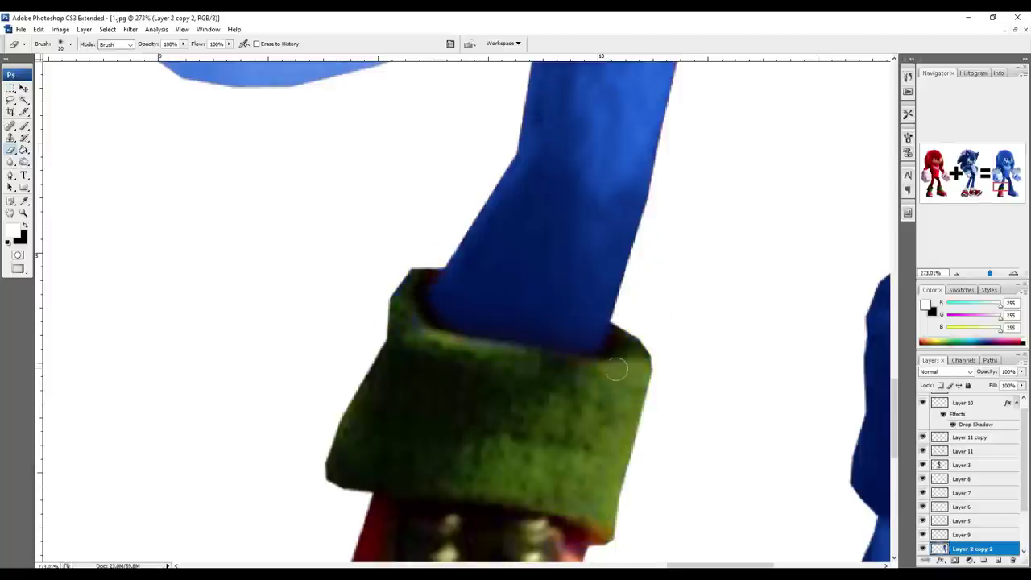
pyautogui.moveTo(458, 481); pyautogui.dragTo(305, 202)
# Enlarge the eraser to 125 px and erase the blue from the toe, sole and body of the side-turned boot
pyautogui.press('z')
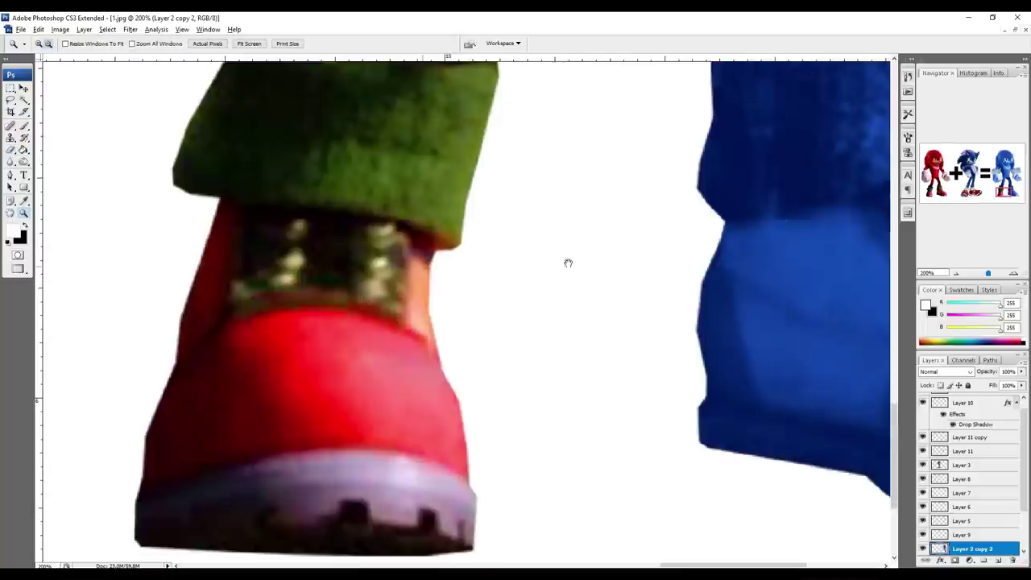
pyautogui.keyDown('alt'); pyautogui.click(624, 289); pyautogui.keyUp('alt')
pyautogui.moveTo(627, 294); pyautogui.dragTo(366, 311)
pyautogui.press('e')
pyautogui.press(']')
pyautogui.moveTo(286, 414); pyautogui.dragTo(494, 424)
pyautogui.press(']')
pyautogui.press(']')
pyautogui.press(']')
pyautogui.press(']')
pyautogui.press(']')
pyautogui.press(']')
pyautogui.press(']')
pyautogui.press(']')
pyautogui.moveTo(670, 489)
pyautogui.mouseDown()
pyautogui.moveTo(566, 492)
pyautogui.moveTo(283, 459)
pyautogui.moveTo(720, 447)
pyautogui.moveTo(233, 393)
pyautogui.moveTo(670, 384)
pyautogui.moveTo(264, 351)
pyautogui.moveTo(461, 293)
pyautogui.moveTo(254, 290)
pyautogui.mouseUp()
pyautogui.hotkey('ctrl', 'z')
pyautogui.moveTo(617, 399)
pyautogui.mouseDown()
pyautogui.moveTo(556, 378)
pyautogui.moveTo(597, 505)
pyautogui.mouseUp()
pyautogui.moveTo(351, 378); pyautogui.dragTo(386, 417)
# Erase the blue from the side-turned boot's upper and laces, using a smaller eraser along the cuff's lower edge
pyautogui.press('z')
pyautogui.moveTo(359, 154)
pyautogui.mouseDown()
pyautogui.moveTo(560, 404)
pyautogui.moveTo(634, 399)
pyautogui.mouseUp()
pyautogui.press('e')
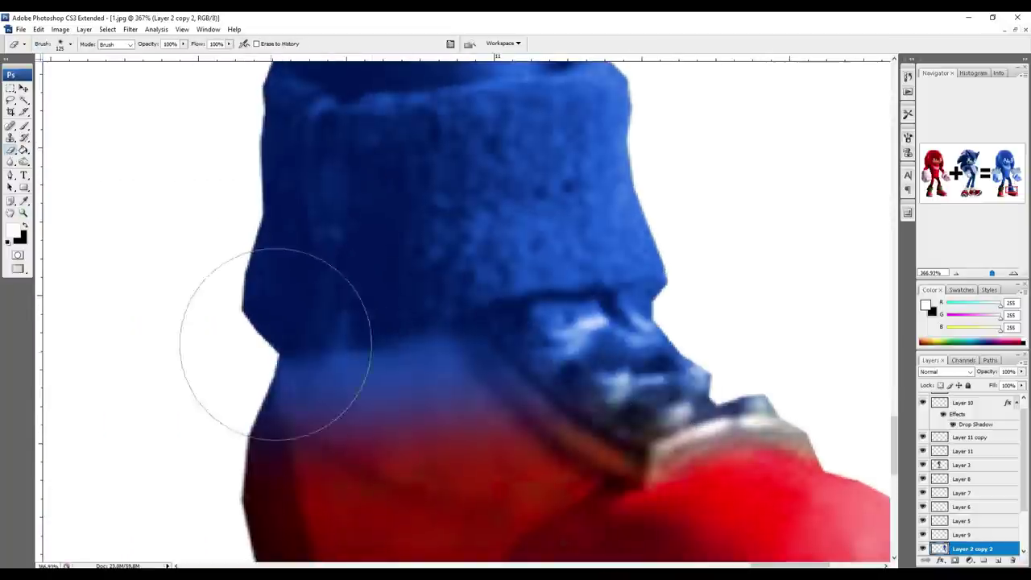
pyautogui.moveTo(237, 414)
pyautogui.mouseDown()
pyautogui.moveTo(470, 419)
pyautogui.moveTo(223, 387)
pyautogui.moveTo(364, 383)
pyautogui.moveTo(689, 324)
pyautogui.moveTo(461, 353)
pyautogui.mouseUp()
pyautogui.press('[')
pyautogui.press('[')
pyautogui.press('[')
pyautogui.press('[')
pyautogui.press('[')
pyautogui.moveTo(339, 326); pyautogui.dragTo(336, 360)
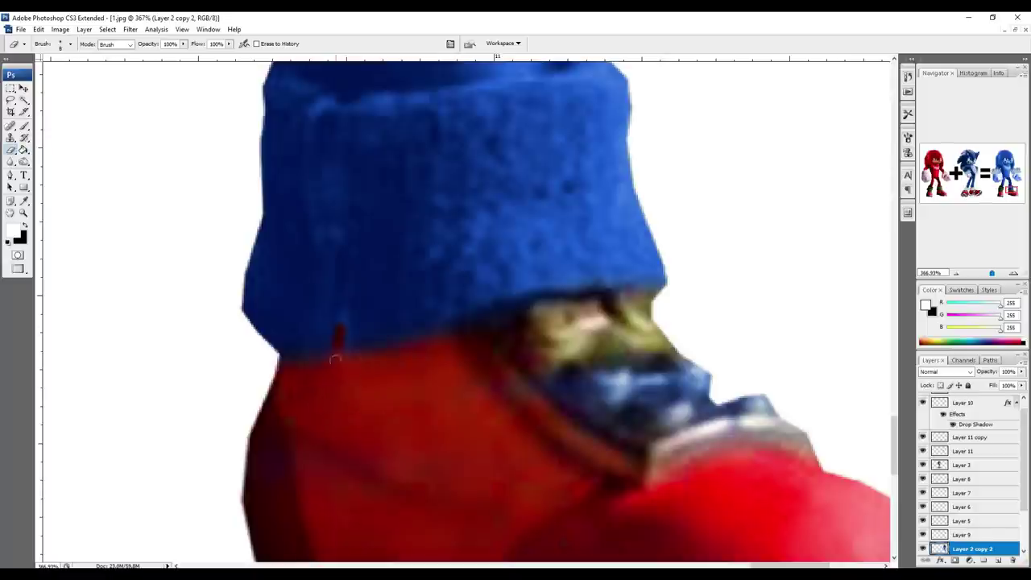
pyautogui.hotkey('ctrl', 'z')
pyautogui.press(']')
pyautogui.press(']')
pyautogui.moveTo(564, 387); pyautogui.dragTo(760, 406)
# Erase the blue from the body of the side-turned boot's cuff so its green shows through
pyautogui.press('z')
pyautogui.keyDown('alt'); pyautogui.click(619, 438); pyautogui.keyUp('alt')
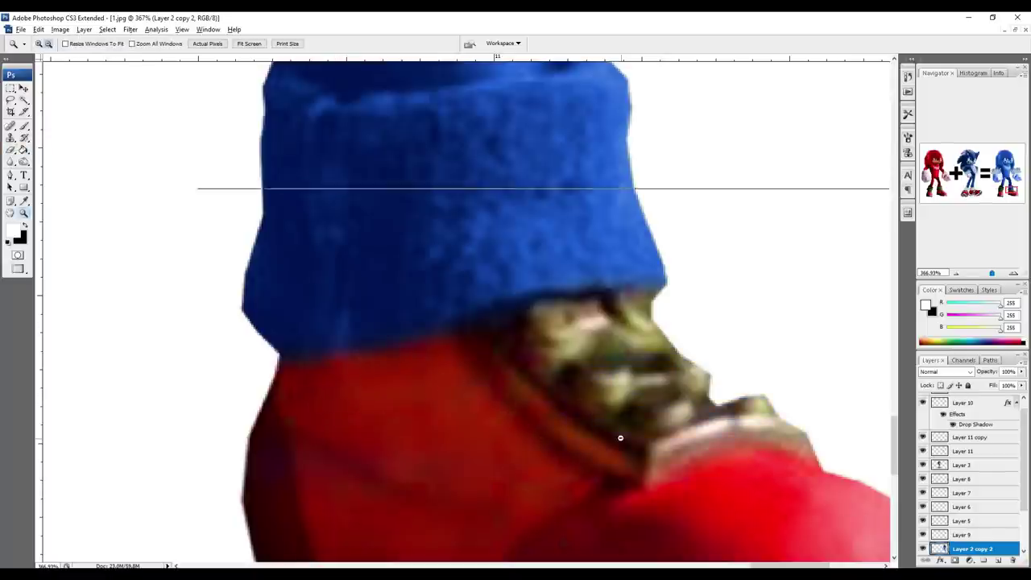
pyautogui.keyDown('alt'); pyautogui.click(618, 435); pyautogui.keyUp('alt')
pyautogui.keyDown('alt'); pyautogui.click(610, 422); pyautogui.keyUp('alt')
pyautogui.keyDown('alt'); pyautogui.click(564, 386); pyautogui.keyUp('alt')
pyautogui.moveTo(532, 293); pyautogui.dragTo(838, 424)
pyautogui.press('e')
pyautogui.moveTo(512, 427)
pyautogui.mouseDown()
pyautogui.moveTo(741, 423)
pyautogui.moveTo(497, 433)
pyautogui.moveTo(499, 389)
pyautogui.moveTo(653, 368)
pyautogui.moveTo(509, 378)
pyautogui.mouseUp()
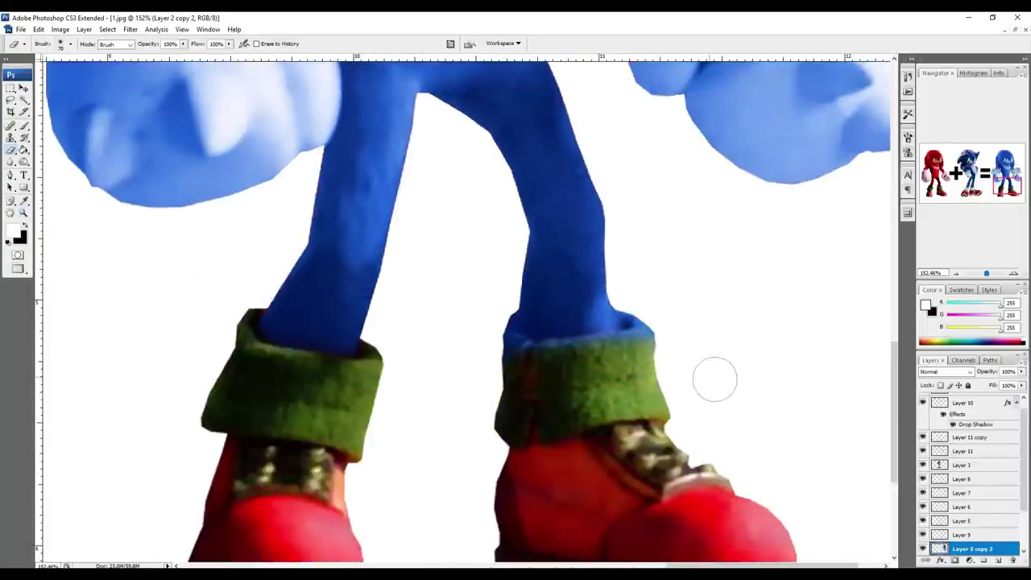
# Reduce the eraser and erase the blue from the rim of the side-turned boot's cuff around the leg
pyautogui.press('z')
pyautogui.click(646, 355)
pyautogui.moveTo(438, 351); pyautogui.dragTo(522, 381)
pyautogui.click(482, 342)
pyautogui.press('e')
pyautogui.press('[')
pyautogui.press('[')
pyautogui.press('[')
pyautogui.press('[')
pyautogui.press('[')
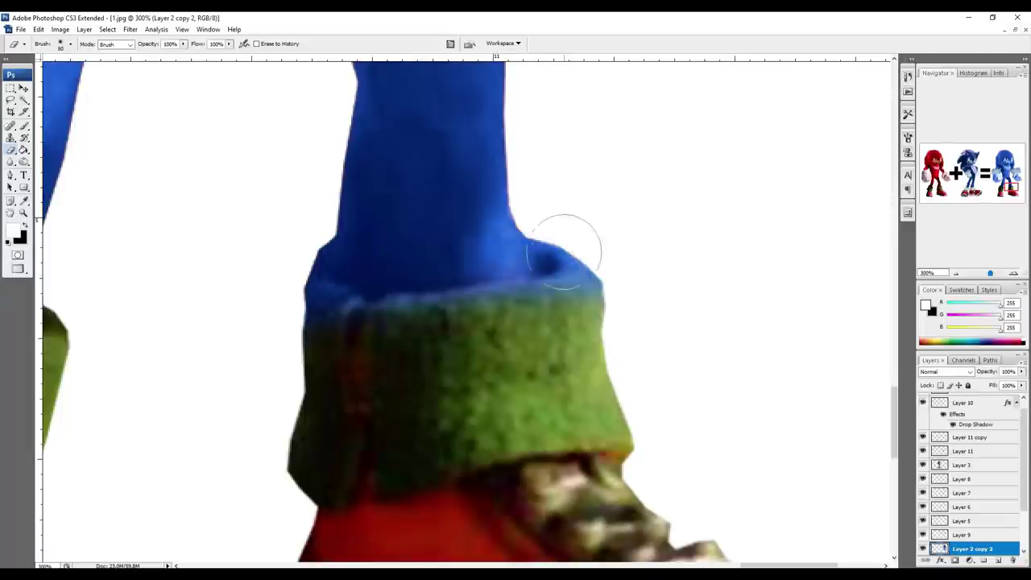
pyautogui.moveTo(541, 222)
pyautogui.mouseDown()
pyautogui.moveTo(623, 341)
pyautogui.moveTo(548, 302)
pyautogui.moveTo(403, 324)
pyautogui.moveTo(324, 320)
pyautogui.moveTo(298, 286)
pyautogui.moveTo(297, 222)
pyautogui.moveTo(310, 225)
pyautogui.moveTo(300, 292)
pyautogui.moveTo(350, 321)
pyautogui.mouseUp()
# Select the middle character's layer as the source for its spiked shoes
pyautogui.press('z')
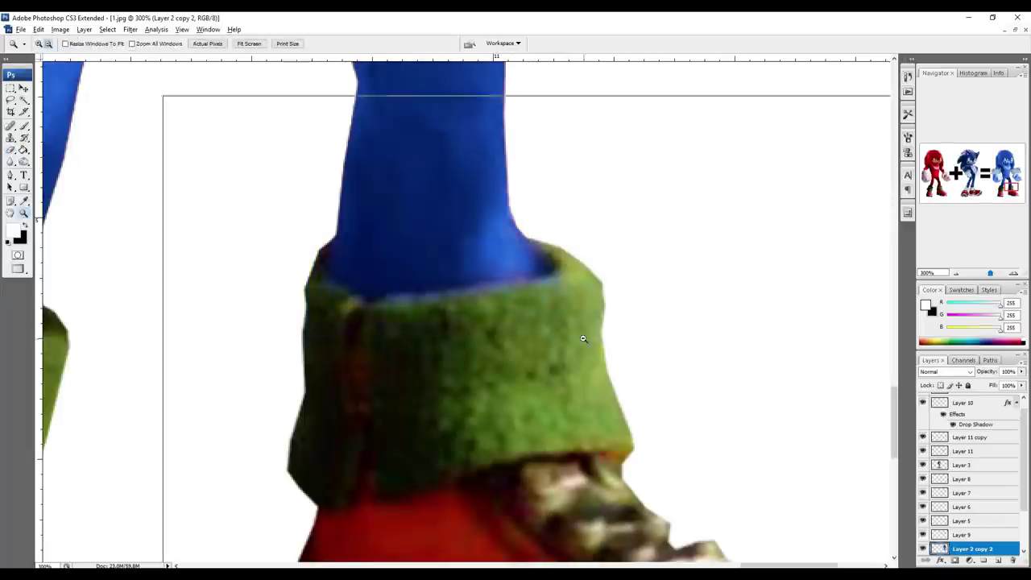
pyautogui.keyDown('alt'); pyautogui.click(585, 338); pyautogui.keyUp('alt')
pyautogui.keyDown('alt'); pyautogui.click(516, 349); pyautogui.keyUp('alt')
pyautogui.keyDown('alt'); pyautogui.click(502, 352); pyautogui.keyUp('alt')
pyautogui.keyDown('alt'); pyautogui.click(509, 363); pyautogui.keyUp('alt')
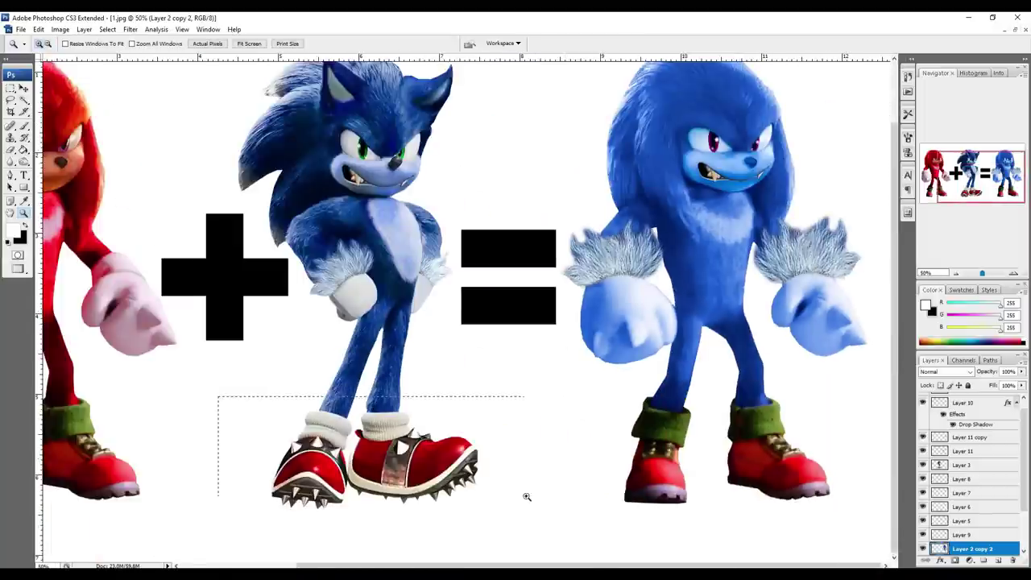
pyautogui.moveTo(527, 497); pyautogui.dragTo(529, 498)
pyautogui.press('v')
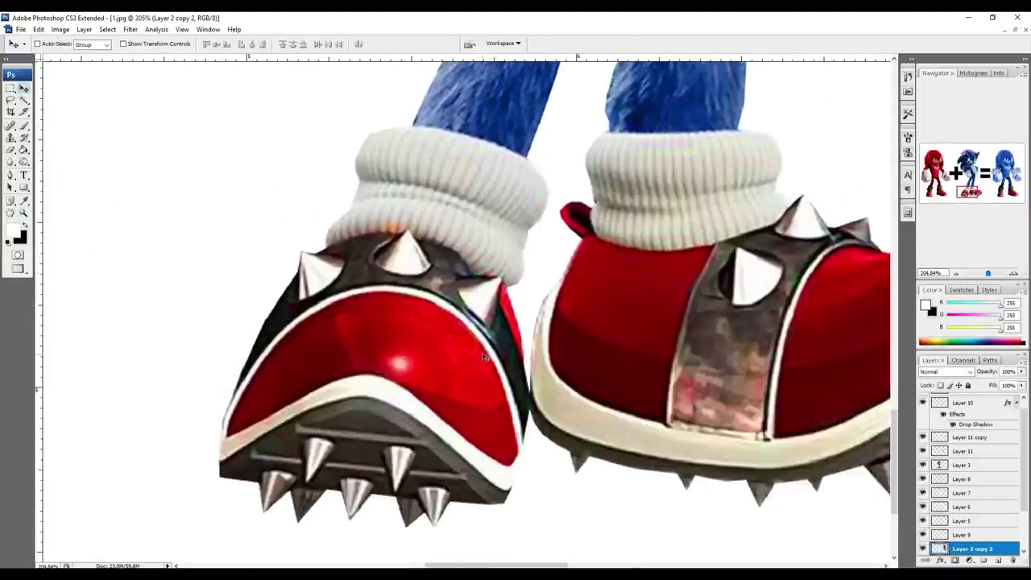
pyautogui.keyDown('ctrl'); pyautogui.click(485, 357); pyautogui.keyUp('ctrl')
pyautogui.press('p')
pyautogui.moveTo(508, 371); pyautogui.dragTo(415, 338)
pyautogui.press('z')
pyautogui.keyDown('alt'); pyautogui.click(607, 337); pyautogui.keyUp('alt')
pyautogui.keyDown('alt'); pyautogui.click(608, 336); pyautogui.keyUp('alt')
pyautogui.keyDown('alt'); pyautogui.click(610, 336); pyautogui.keyUp('alt')
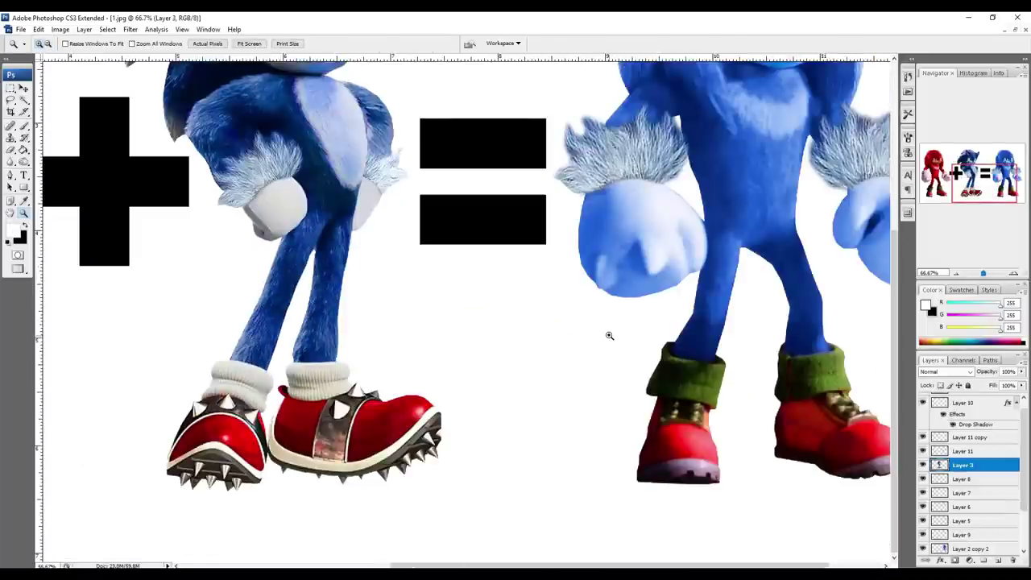
pyautogui.moveTo(112, 336); pyautogui.dragTo(371, 518)
pyautogui.press('p')
pyautogui.press('l')
pyautogui.moveTo(299, 520)
pyautogui.mouseDown()
pyautogui.moveTo(436, 539)
pyautogui.moveTo(561, 459)
pyautogui.moveTo(548, 412)
pyautogui.mouseUp()
pyautogui.hotkey('ctrl', 'd')
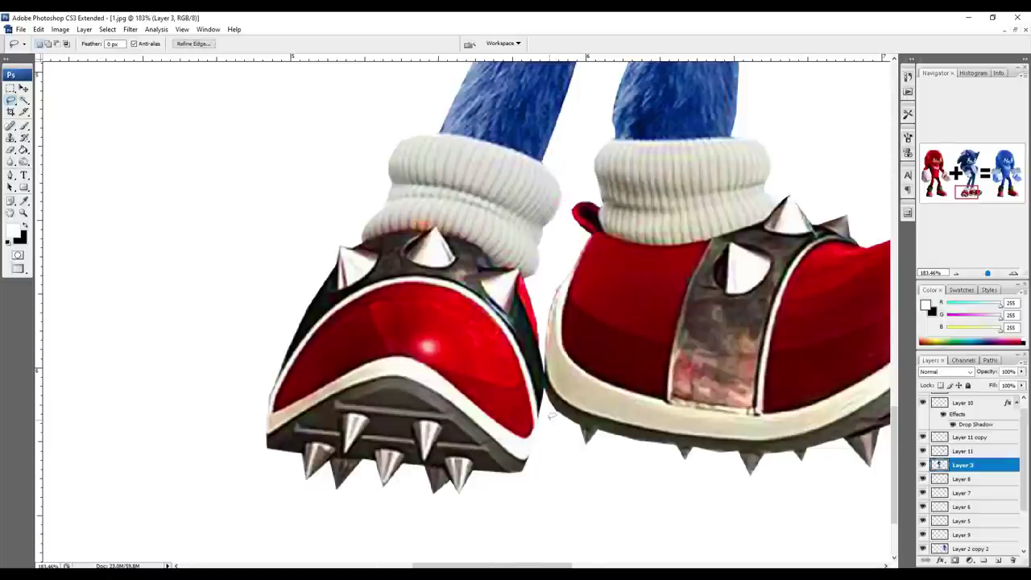
# Trace a Pen path around the middle character's front-facing spiked shoe, following the sock edge, and turn it into a selection
pyautogui.press('p')
pyautogui.click(289, 523)
pyautogui.click(503, 529)
pyautogui.click(553, 496)
pyautogui.click(544, 441)
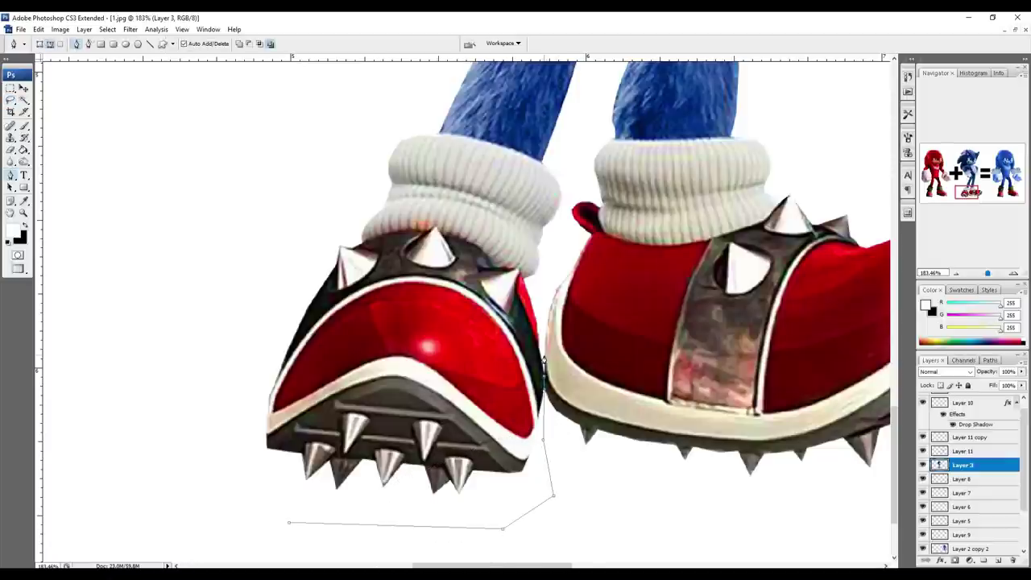
pyautogui.click(497, 270)
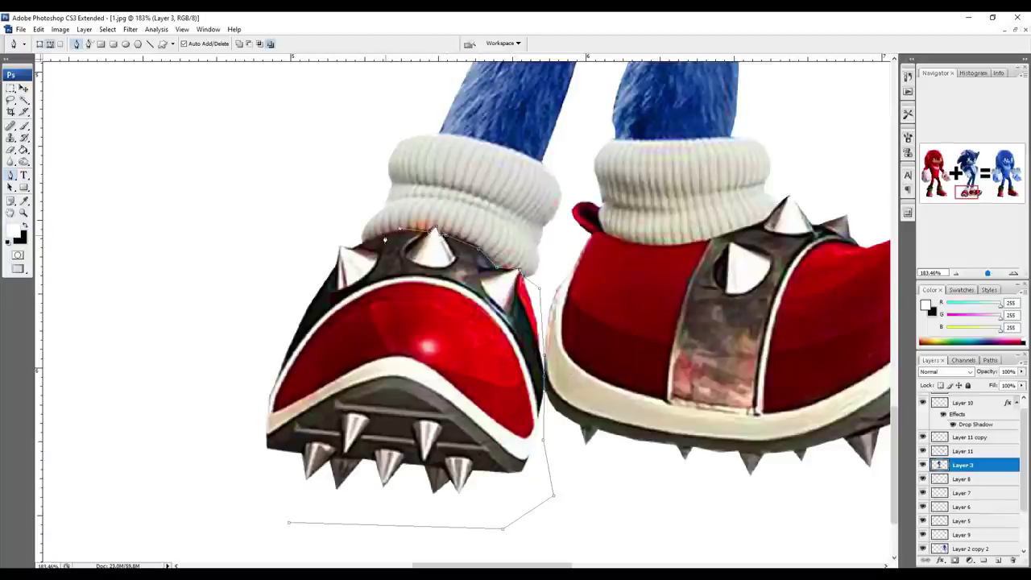
pyautogui.click(223, 481)
pyautogui.hotkey('ctrl', 'Return')
# Copy the selected spiked shoe to a new layer and fit it over the blue copy's front-facing boot
pyautogui.press('v')
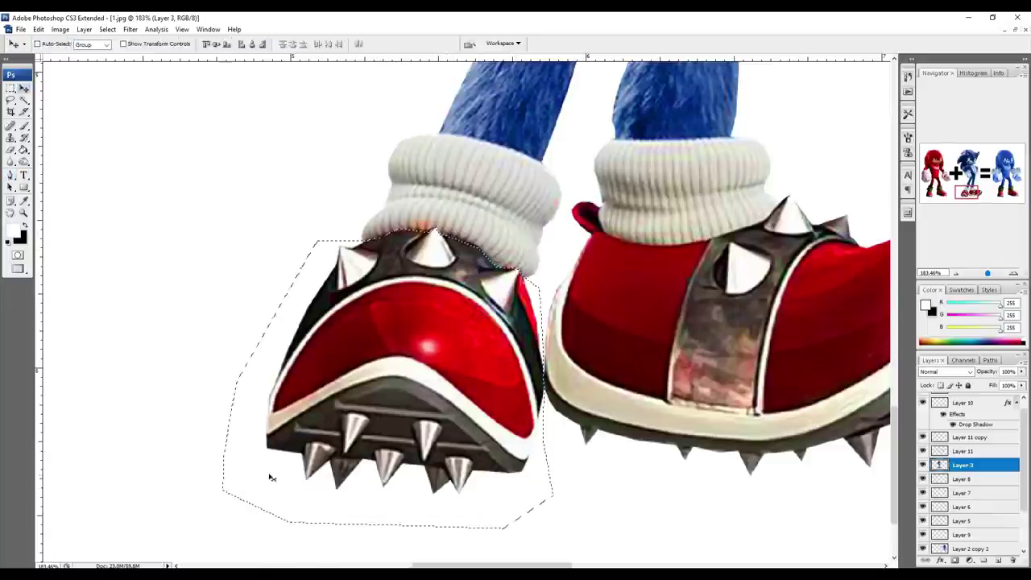
pyautogui.hotkey('ctrl', 'j')
pyautogui.keyDown('alt'); pyautogui.click(461, 368); pyautogui.keyUp('alt')
pyautogui.keyDown('alt'); pyautogui.click(461, 368); pyautogui.keyUp('alt')
pyautogui.moveTo(579, 334); pyautogui.dragTo(325, 315)
pyautogui.moveTo(193, 448); pyautogui.dragTo(652, 452)
pyautogui.moveTo(568, 339); pyautogui.dragTo(786, 486)
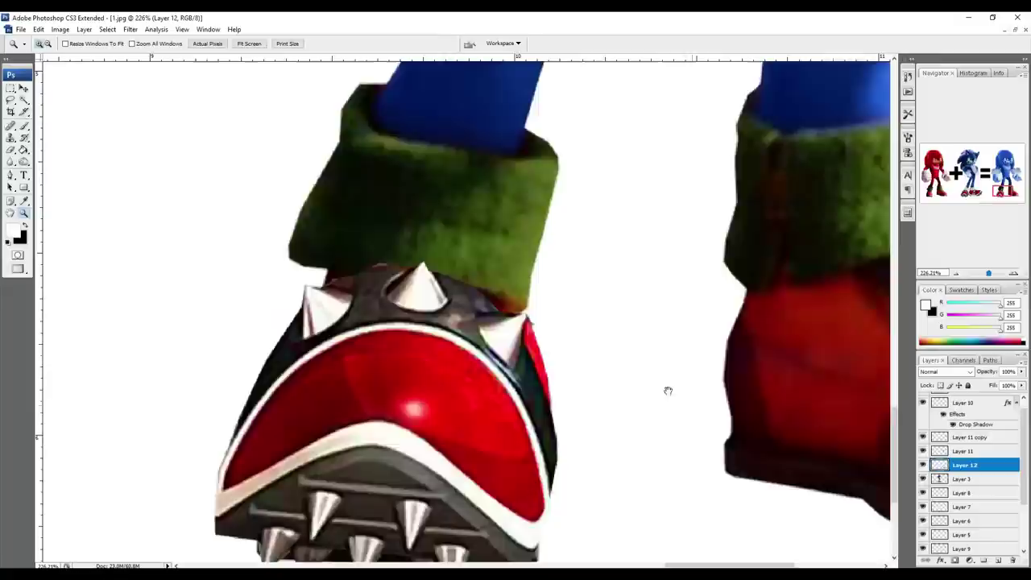
pyautogui.moveTo(574, 359); pyautogui.dragTo(553, 258)
pyautogui.hotkey('ctrl', 't')
pyautogui.press('Left')
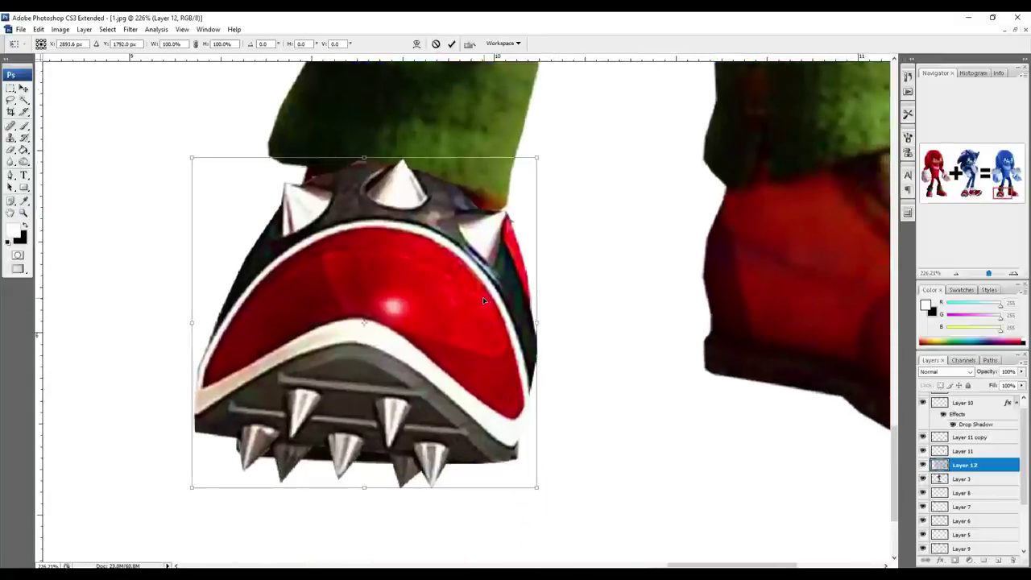
pyautogui.press('Up')
pyautogui.press('Return')
# Trace a Pen path around the middle character's side-turned spiked shoe below the sock and turn it into a selection
pyautogui.keyDown('alt'); pyautogui.click(483, 298); pyautogui.keyUp('alt')
pyautogui.keyDown('alt'); pyautogui.click(483, 298); pyautogui.keyUp('alt')
pyautogui.hotkey('ctrl', '-')
pyautogui.hotkey('ctrl', '-')
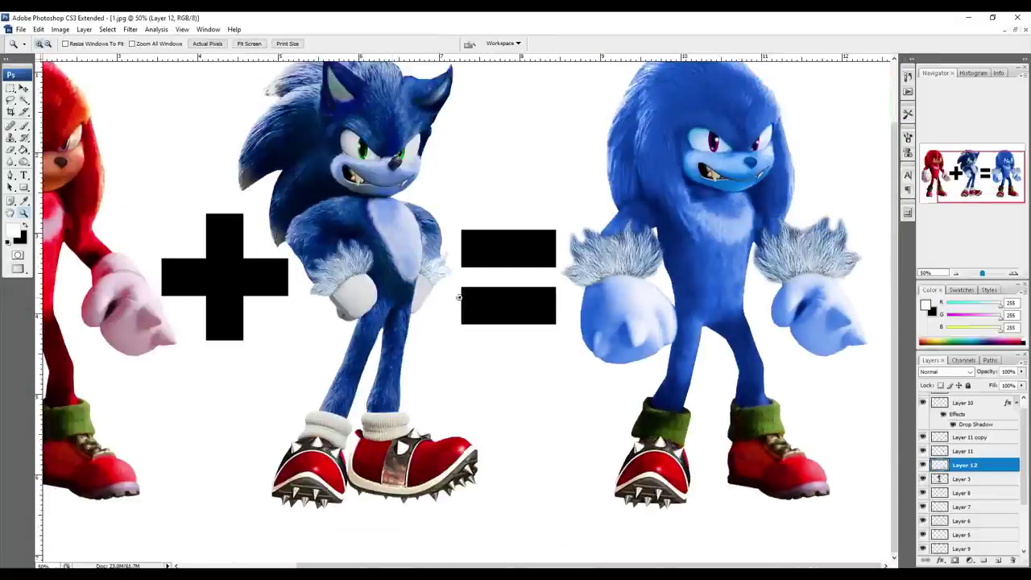
pyautogui.moveTo(313, 408); pyautogui.dragTo(546, 509)
pyautogui.moveTo(128, 143); pyautogui.dragTo(754, 528)
pyautogui.press('p')
pyautogui.click(556, 540)
pyautogui.click(670, 513)
pyautogui.click(752, 477)
pyautogui.click(775, 343)
pyautogui.click(752, 254)
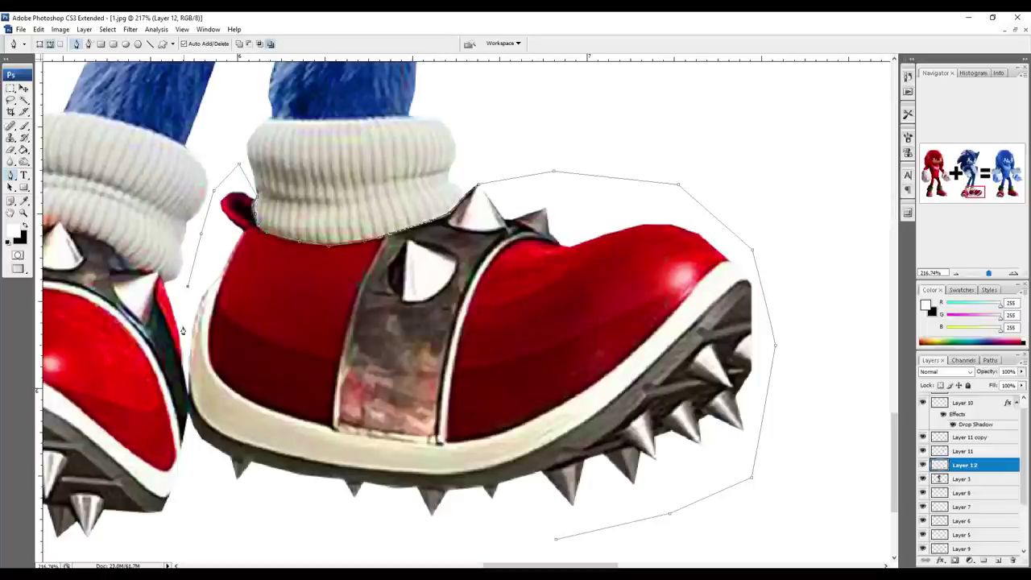
pyautogui.click(556, 539)
pyautogui.hotkey('ctrl', 'Return')
# Copy the selected side-turned shoe from Layer 3 to a new layer and place it over the blue copy's other boot
pyautogui.press('z')
pyautogui.keyDown('alt'); pyautogui.click(486, 438); pyautogui.keyUp('alt')
pyautogui.hotkey('ctrl', 'j')
pyautogui.click(522, 219)
pyautogui.press('v')
pyautogui.click(522, 220)
pyautogui.click(522, 219)
pyautogui.scroll(-3, 967, 467)
pyautogui.click(963, 409)
pyautogui.hotkey('ctrl', 'j')
pyautogui.moveTo(494, 238); pyautogui.dragTo(449, 330)
pyautogui.keyDown('alt'); pyautogui.click(449, 330); pyautogui.keyUp('alt')
pyautogui.moveTo(661, 340); pyautogui.dragTo(693, 391)
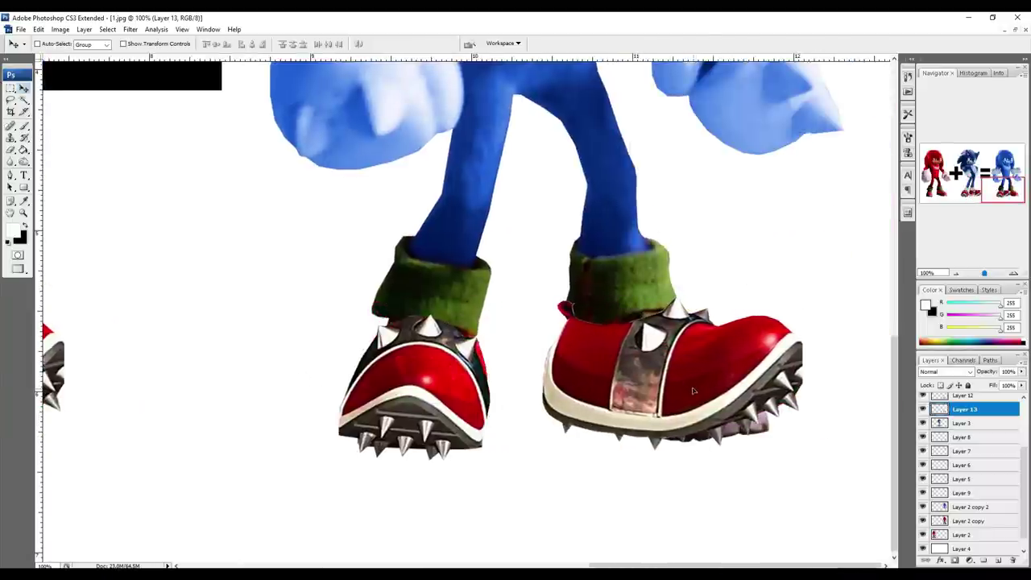
# Align the side-turned spiked shoe with the cuff and stretch it horizontally to cover more of the old boot
pyautogui.press('z')
pyautogui.moveTo(501, 237); pyautogui.dragTo(819, 464)
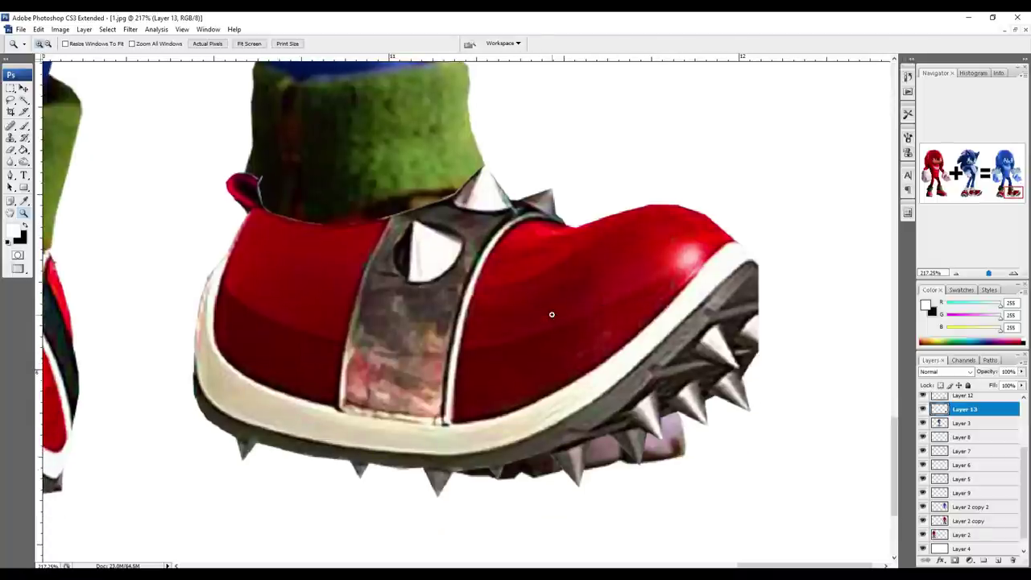
pyautogui.press('v')
pyautogui.moveTo(552, 315)
pyautogui.mouseDown()
pyautogui.moveTo(520, 321)
pyautogui.moveTo(538, 323)
pyautogui.mouseUp()
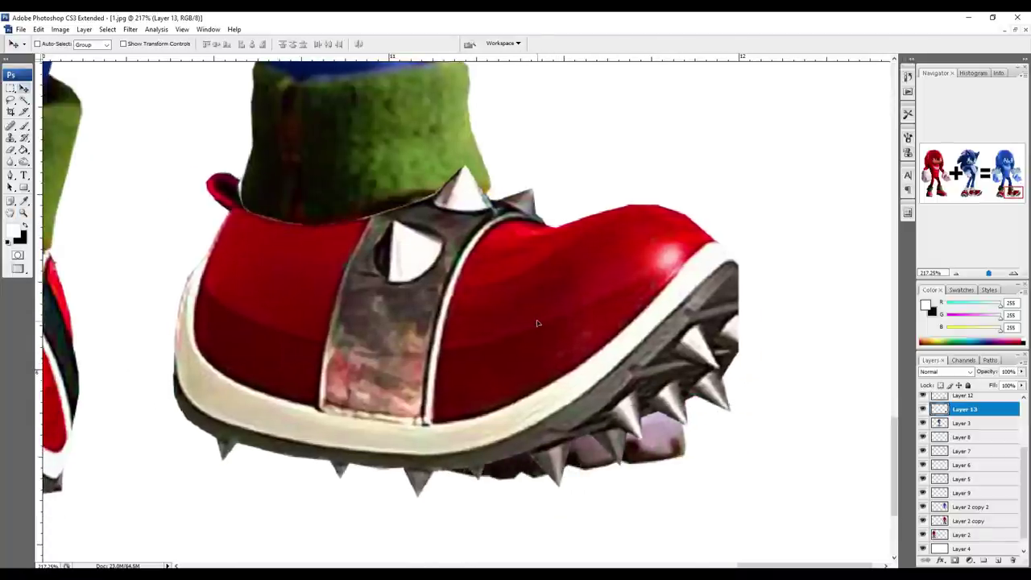
pyautogui.hotkey('ctrl', 't')
pyautogui.moveTo(739, 330); pyautogui.dragTo(832, 341)
pyautogui.press('Return')
# Select the original-coloured copy's layer and erase the old boot sole sticking out beneath the side-turned spiked shoe
pyautogui.scroll(-2, 669, 333)
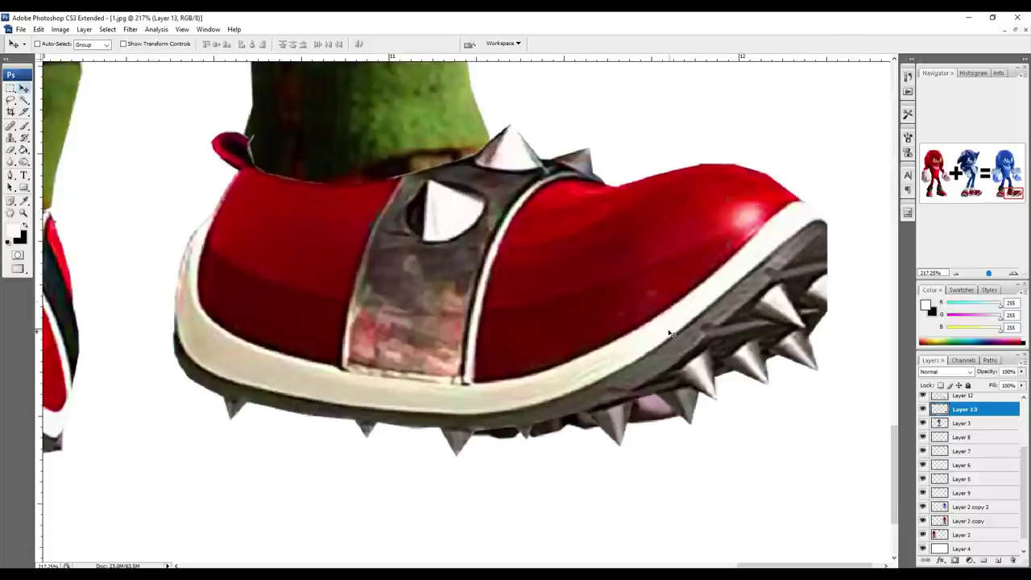
pyautogui.keyDown('ctrl'); pyautogui.click(400, 124); pyautogui.keyUp('ctrl')
pyautogui.press('e')
pyautogui.moveTo(639, 408); pyautogui.dragTo(475, 433)
# Try to clone the cuff's green texture over the exposed laces above the side-turned shoe and undo the stroke
pyautogui.moveTo(333, 118); pyautogui.dragTo(435, 254)
pyautogui.press('v')
pyautogui.press('s')
pyautogui.keyDown('alt'); pyautogui.click(399, 269); pyautogui.keyUp('alt')
pyautogui.moveTo(418, 311); pyautogui.dragTo(580, 284)
pyautogui.hotkey('ctrl', 'z')
# Clone green cuff texture with a 27 px brush over the exposed laces and gaps above the side-turned spiked shoe
pyautogui.click(71, 44)
pyautogui.doubleClick(106, 149)
pyautogui.moveTo(467, 292)
pyautogui.mouseDown()
pyautogui.moveTo(524, 297)
pyautogui.moveTo(433, 316)
pyautogui.mouseUp()
pyautogui.moveTo(500, 307); pyautogui.dragTo(552, 308)
pyautogui.keyDown('alt'); pyautogui.click(439, 285); pyautogui.keyUp('alt')
pyautogui.moveTo(441, 308); pyautogui.dragTo(460, 322)
pyautogui.keyDown('alt'); pyautogui.click(456, 256); pyautogui.keyUp('alt')
pyautogui.keyDown('alt'); pyautogui.click(411, 327); pyautogui.keyUp('alt')
pyautogui.moveTo(377, 335); pyautogui.dragTo(376, 336)
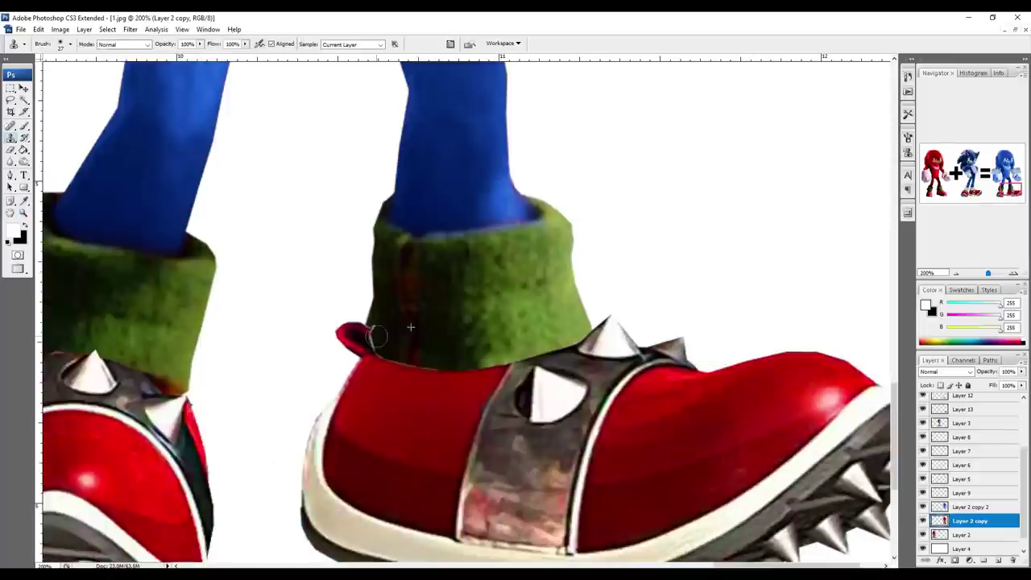
# Outline the pale fringe along the side-turned shoe's heel opening with the Pen tool and delete it from the shoe's layer
pyautogui.press('v')
pyautogui.keyDown('ctrl'); pyautogui.click(403, 402); pyautogui.keyUp('ctrl')
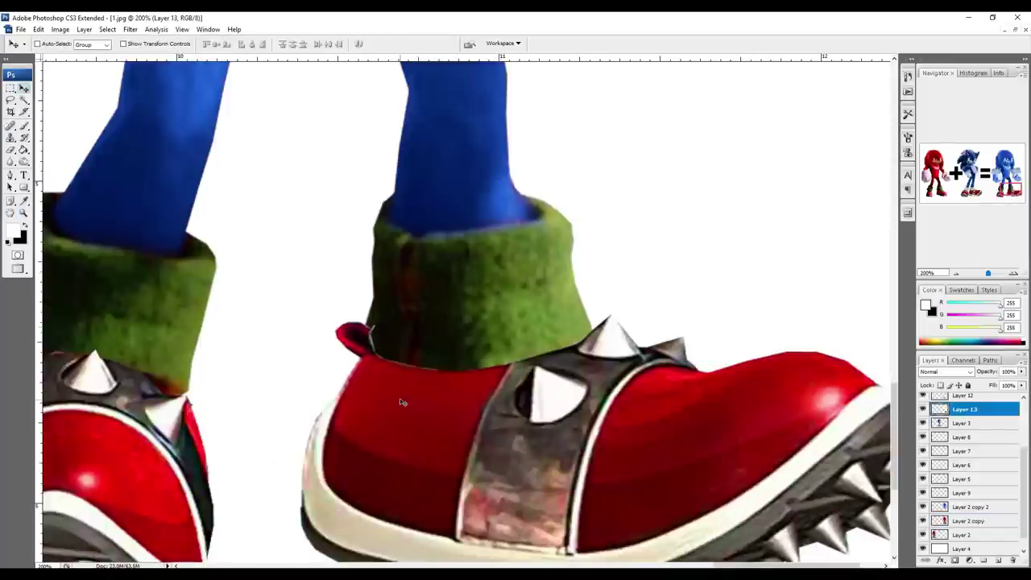
pyautogui.keyDown('ctrl'); pyautogui.click(939, 407); pyautogui.keyUp('ctrl')
pyautogui.hotkey('ctrl', 'space')
pyautogui.moveTo(269, 306); pyautogui.dragTo(523, 395)
pyautogui.press('p')
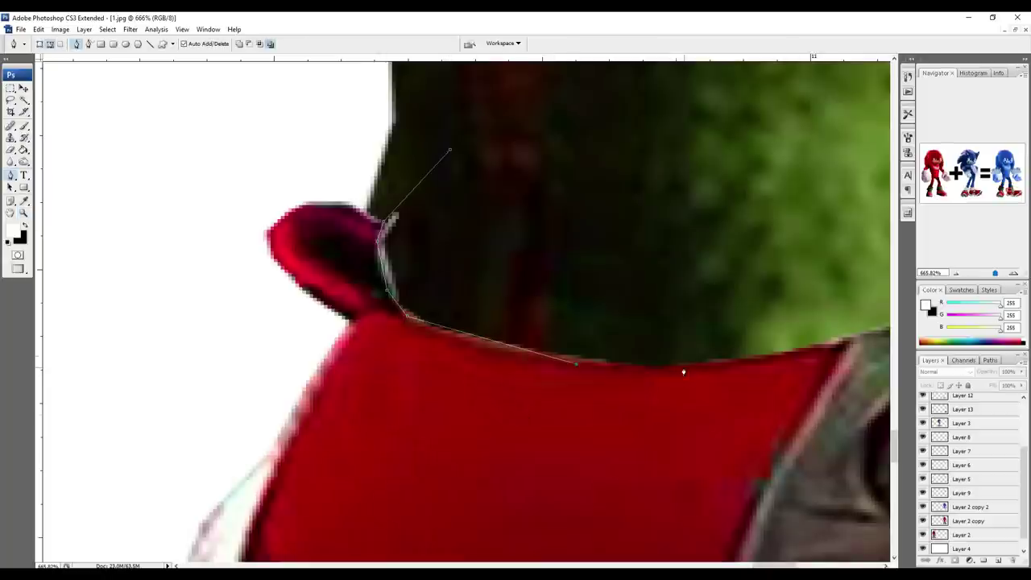
pyautogui.hotkey('ctrl', 'Return')
pyautogui.press('v')
pyautogui.keyDown('ctrl'); pyautogui.click(636, 396); pyautogui.keyUp('ctrl')
pyautogui.press('Delete')
pyautogui.hotkey('ctrl', 'd')
# Merge the side-turned shoe's layer down into Layer 3
pyautogui.press('z')
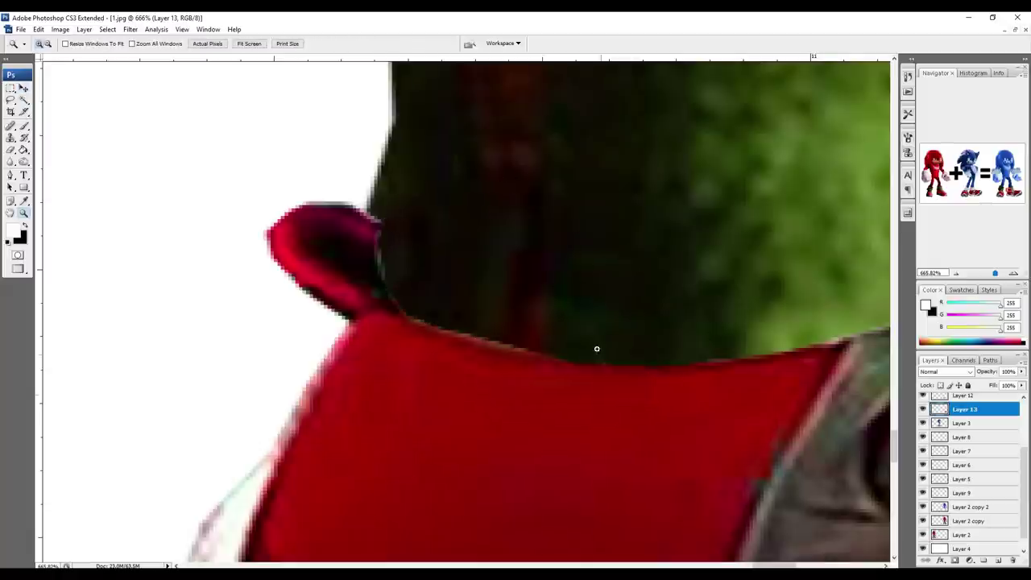
pyautogui.keyDown('alt'); pyautogui.click(585, 332); pyautogui.keyUp('alt')
pyautogui.hotkey('ctrl', 'r')
pyautogui.hotkey('ctrl', 'e')
pyautogui.hotkey('ctrl', 'r')
pyautogui.keyDown('alt'); pyautogui.click(425, 272); pyautogui.keyUp('alt')
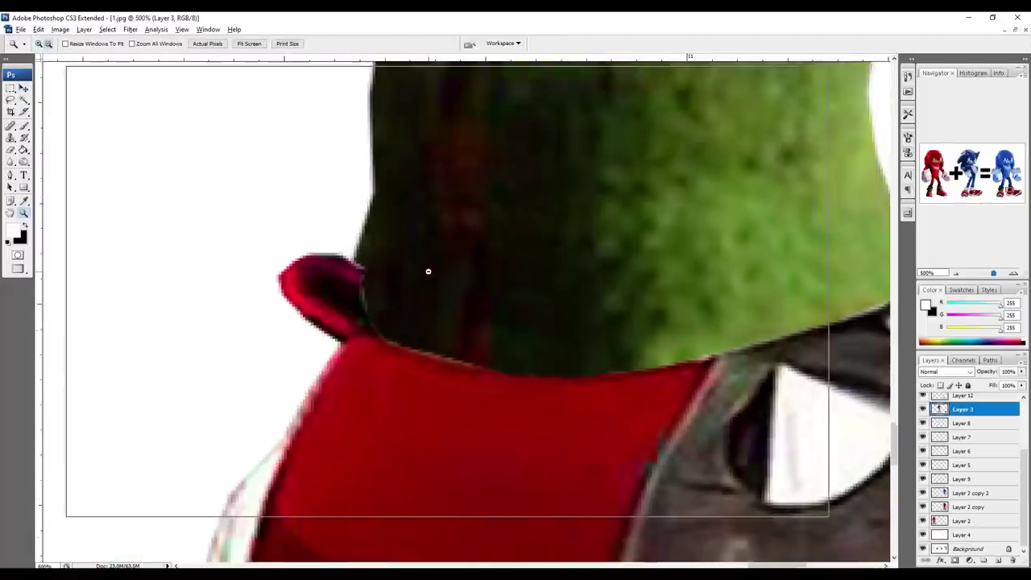
pyautogui.keyDown('alt'); pyautogui.click(427, 272); pyautogui.keyUp('alt')
pyautogui.keyDown('alt'); pyautogui.click(429, 271); pyautogui.keyUp('alt')
pyautogui.keyDown('alt'); pyautogui.click(460, 270); pyautogui.keyUp('alt')
pyautogui.keyDown('alt'); pyautogui.click(511, 324); pyautogui.keyUp('alt')
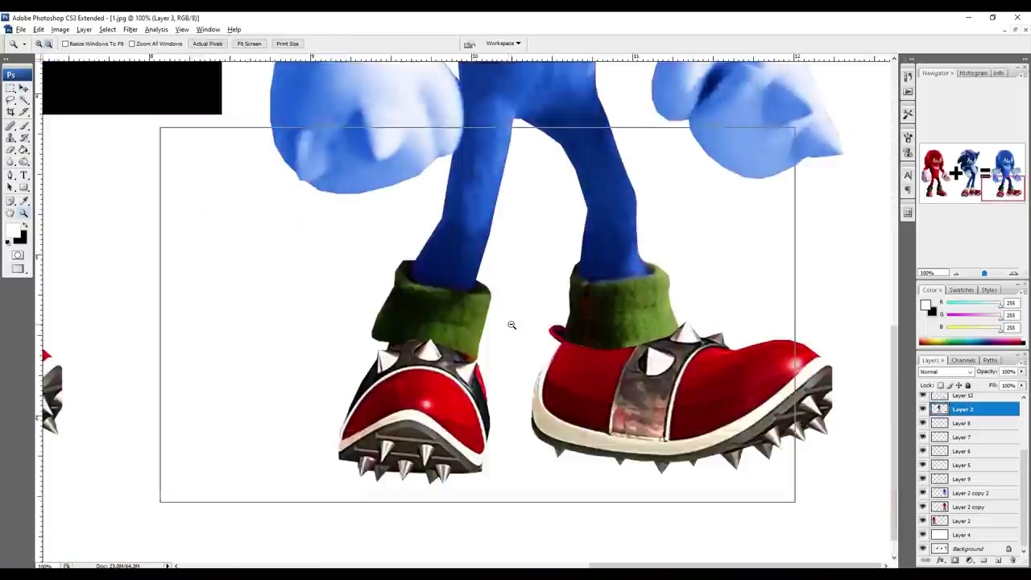
pyautogui.keyDown('alt'); pyautogui.click(584, 311); pyautogui.keyUp('alt')
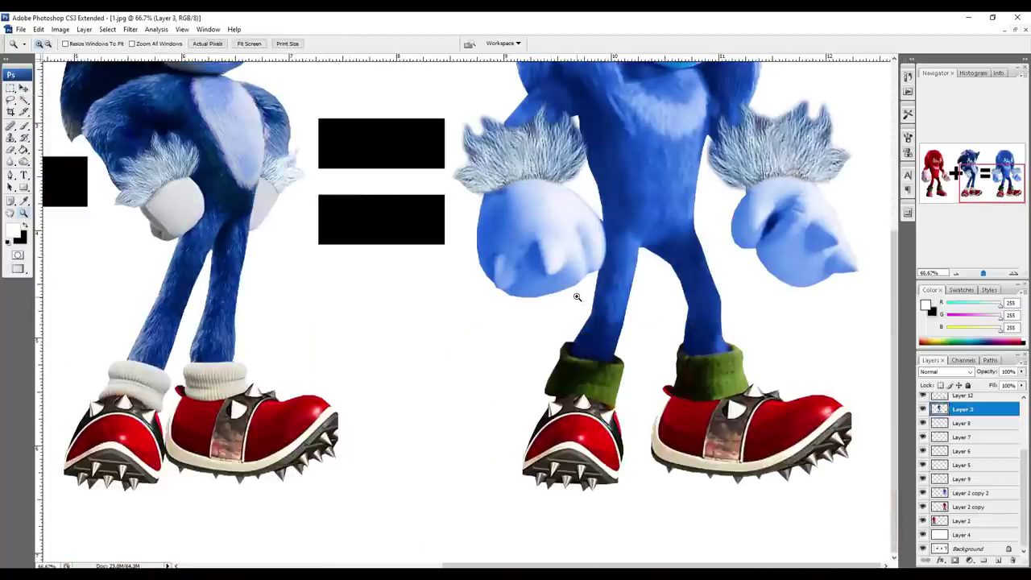
# Outline the pale crescent on the blue copy's chest with the Pen tool and copy it from Layer 2 copy 2 to a new layer
pyautogui.scroll(5, 577, 297)
pyautogui.moveTo(551, 162); pyautogui.dragTo(771, 369)
pyautogui.moveTo(585, 317); pyautogui.dragTo(588, 294)
pyautogui.press('v')
pyautogui.keyDown('ctrl'); pyautogui.click(479, 435); pyautogui.keyUp('ctrl')
pyautogui.press('p')
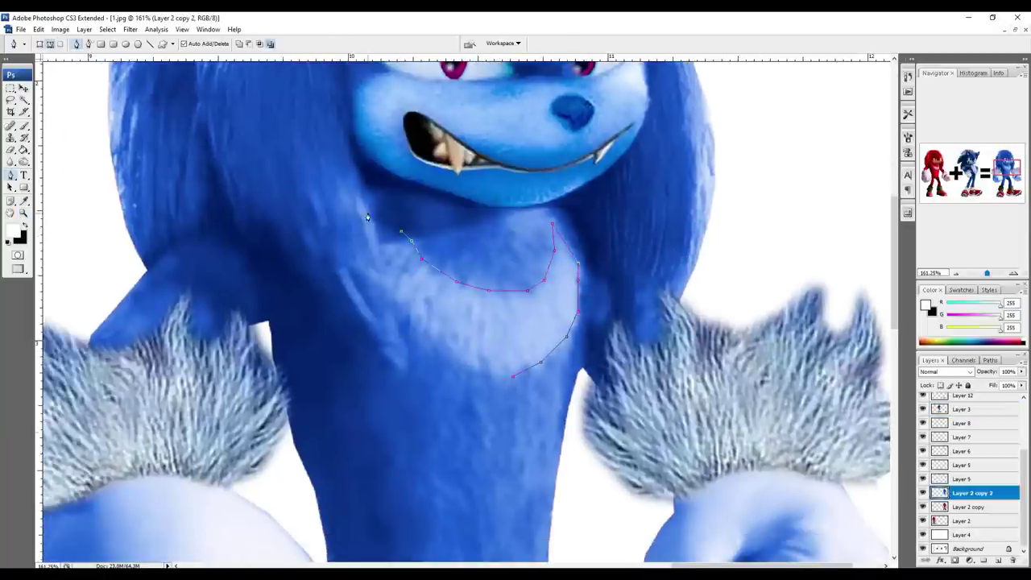
pyautogui.click(410, 330)
pyautogui.click(448, 355)
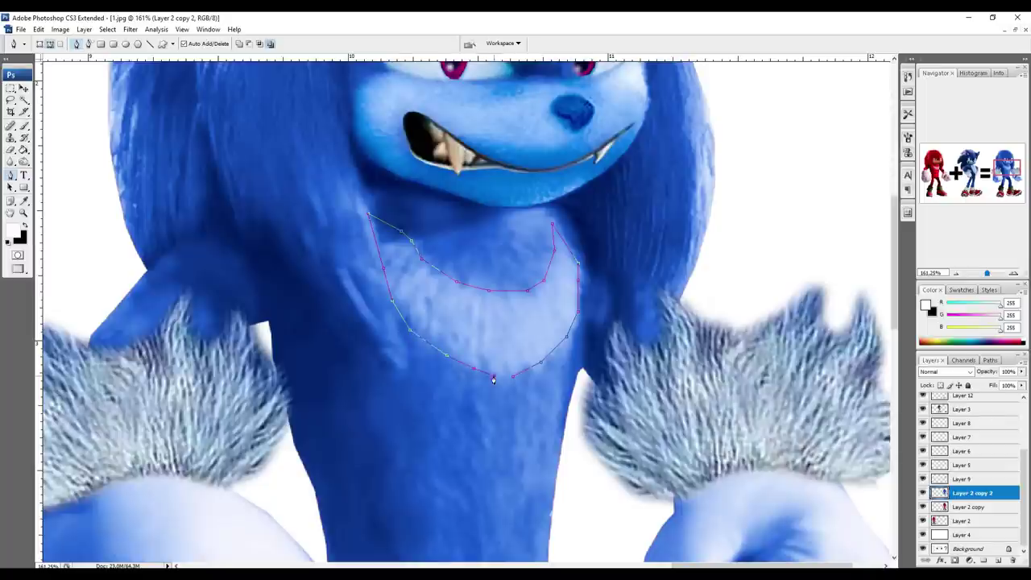
pyautogui.click(502, 377)
pyautogui.hotkey('ctrl', 'Return')
pyautogui.press('v')
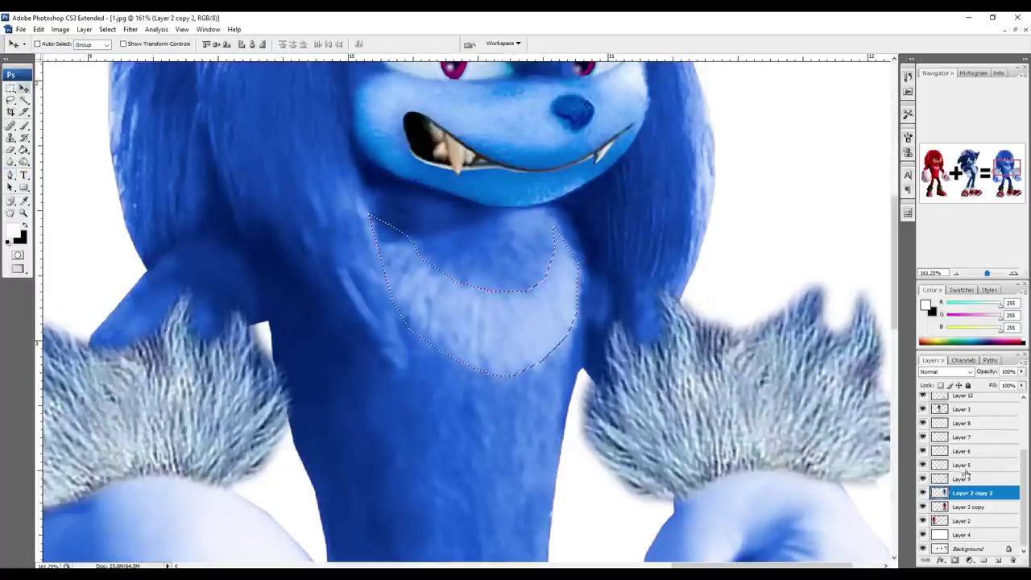
pyautogui.hotkey('ctrl', 'j')
# Brighten the copied chest crescent with Levels, using midtone 1.19, white input 225 and a slightly raised black input
pyautogui.hotkey('ctrl', 'l')
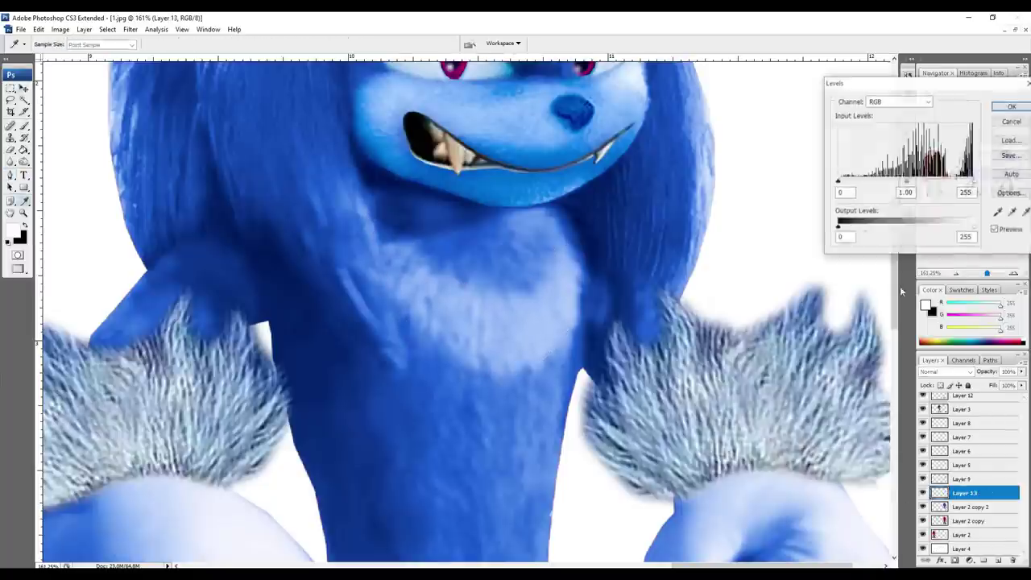
pyautogui.moveTo(974, 183); pyautogui.dragTo(841, 184)
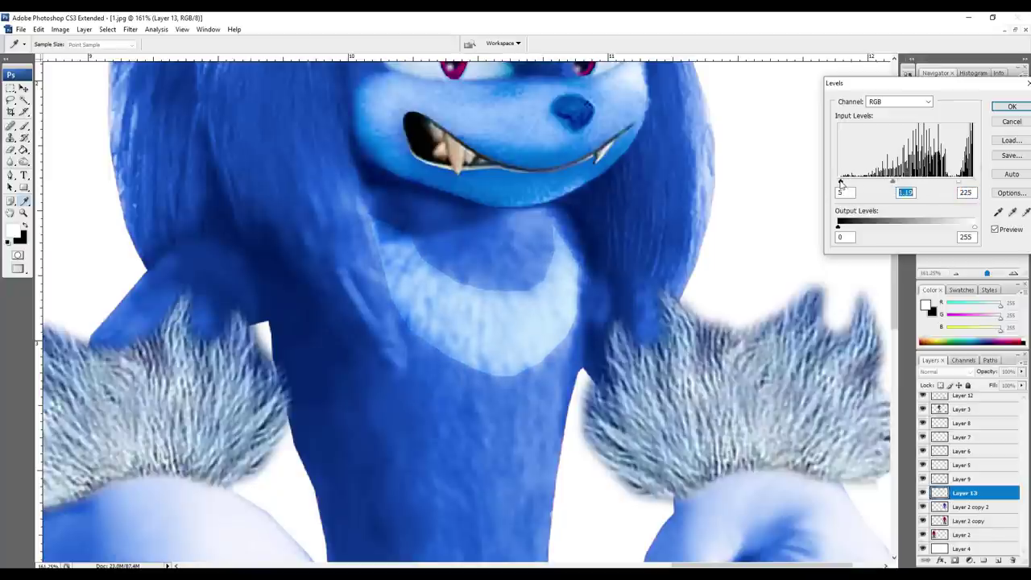
pyautogui.press('Return')
# Soften the upper and lower edges of the brightened chest crescent with the Eraser tool to blend it into the fur
pyautogui.click(112, 30)
pyautogui.click(466, 15)
pyautogui.press('e')
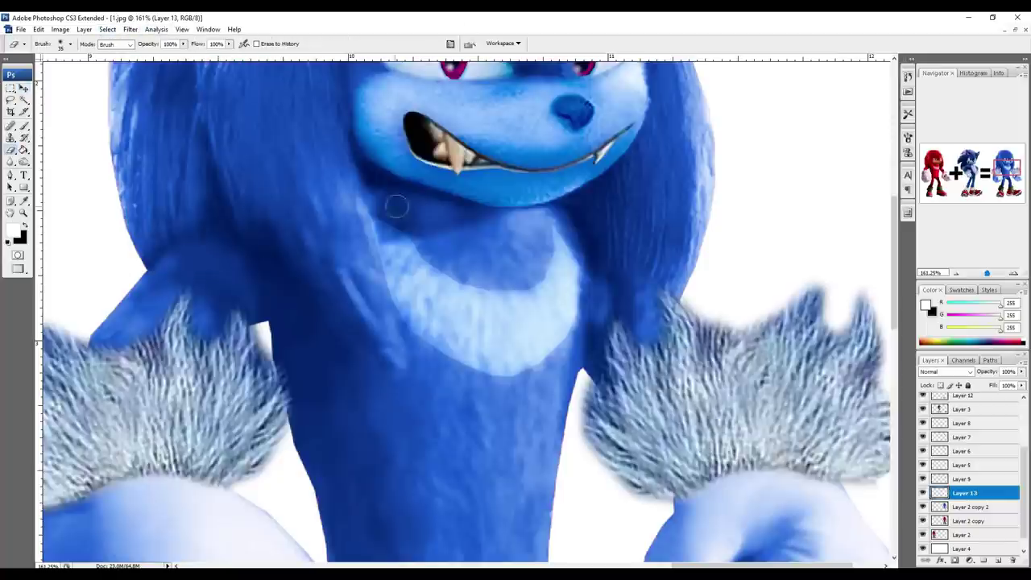
pyautogui.moveTo(421, 244)
pyautogui.mouseDown()
pyautogui.moveTo(520, 295)
pyautogui.moveTo(559, 211)
pyautogui.mouseUp()
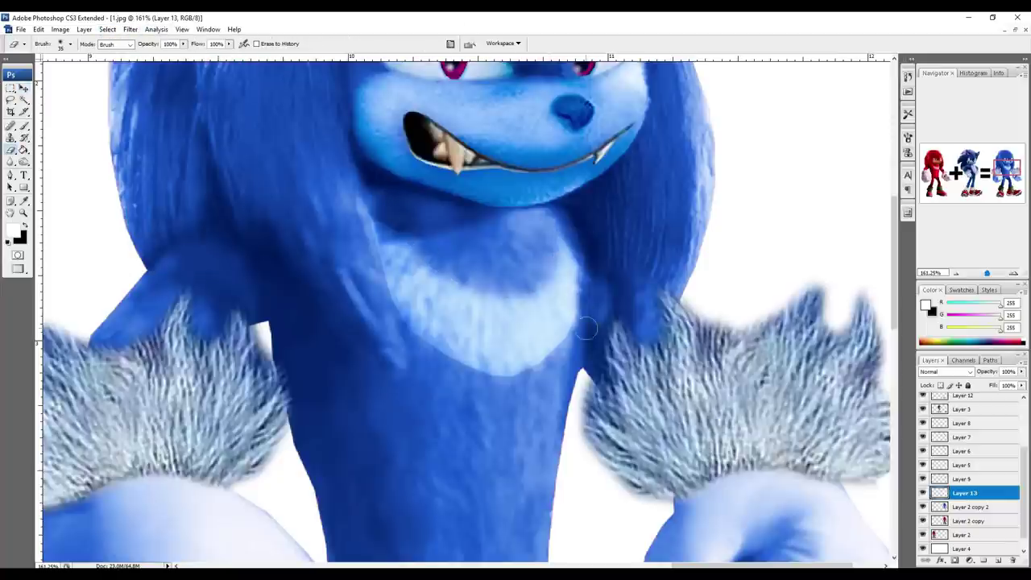
pyautogui.moveTo(586, 300)
pyautogui.mouseDown()
pyautogui.moveTo(487, 362)
pyautogui.moveTo(394, 319)
pyautogui.mouseUp()
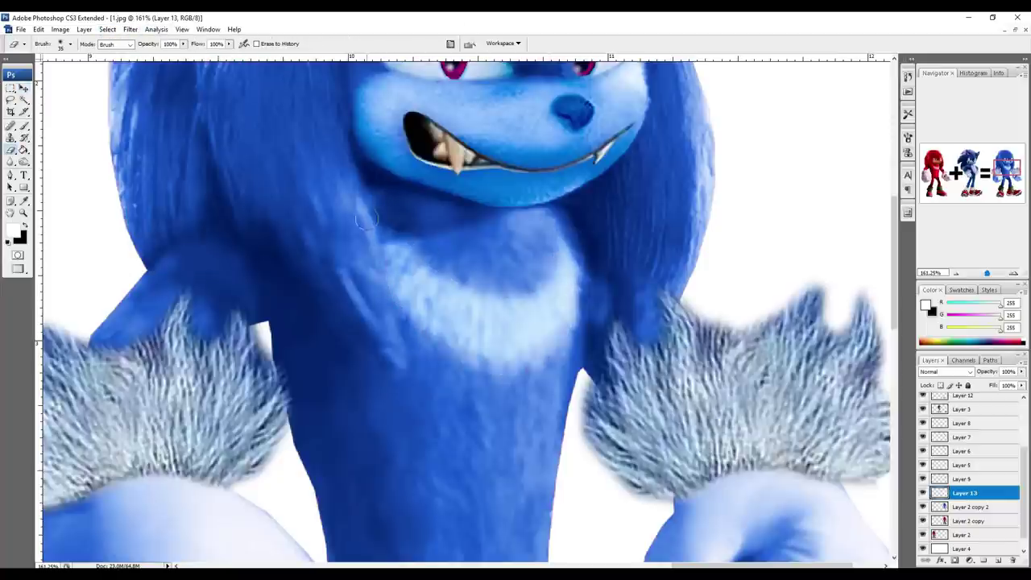
# Examine the fusion character's upper body and shoes, and compare it with the two originals with the whole image fitted to the screen
pyautogui.press('z')
pyautogui.keyDown('alt'); pyautogui.click(359, 224); pyautogui.keyUp('alt')
pyautogui.keyDown('alt'); pyautogui.click(429, 224); pyautogui.keyUp('alt')
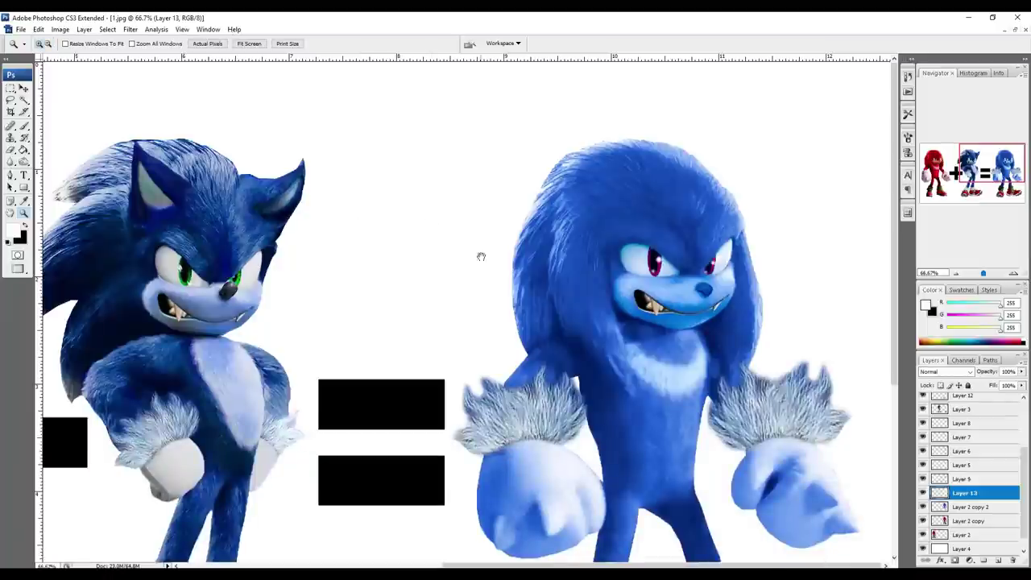
pyautogui.moveTo(481, 257); pyautogui.dragTo(463, 231)
pyautogui.keyDown('alt'); pyautogui.click(479, 237); pyautogui.keyUp('alt')
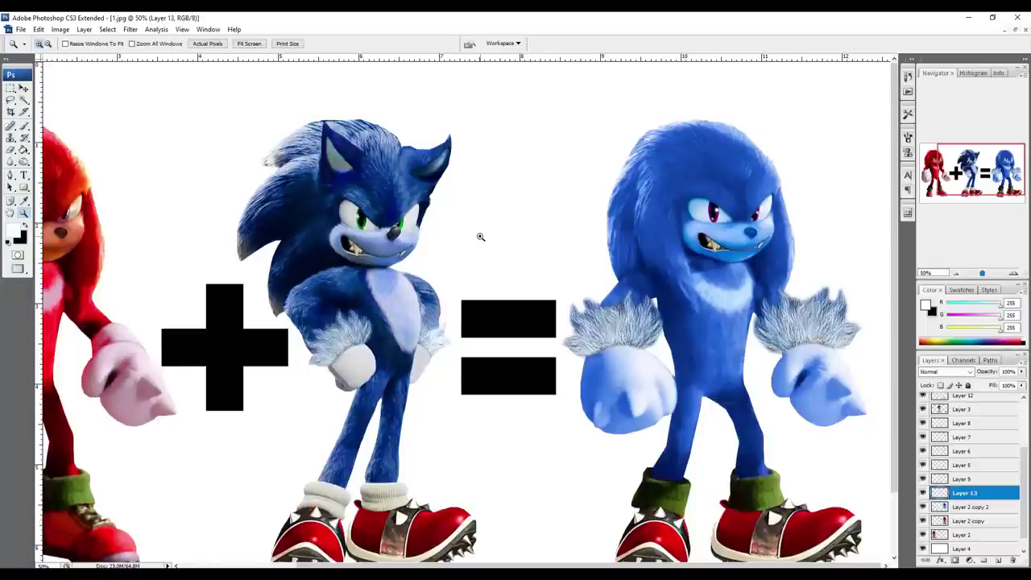
pyautogui.moveTo(536, 349); pyautogui.dragTo(533, 319)
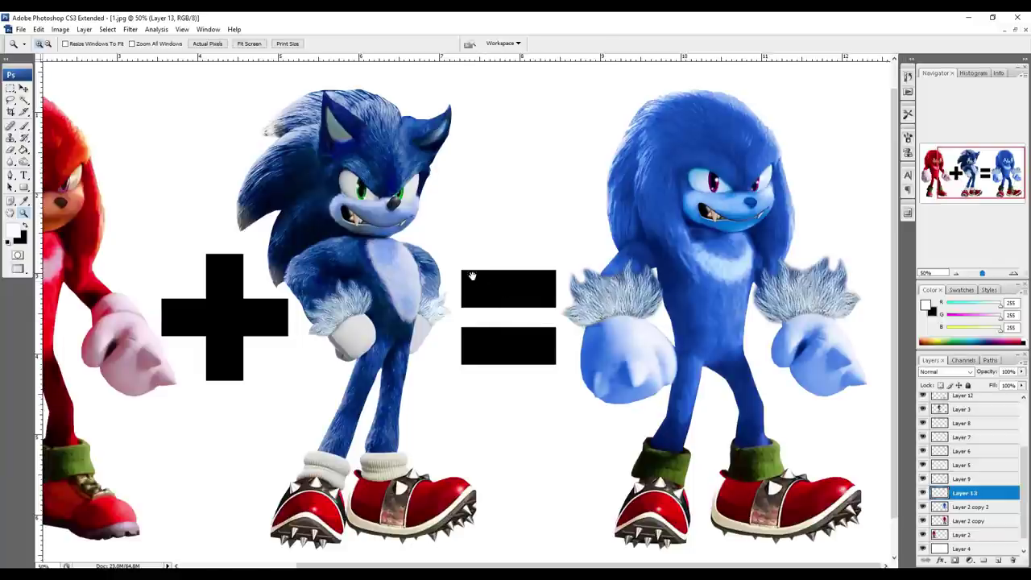
pyautogui.moveTo(472, 277); pyautogui.dragTo(486, 276)
pyautogui.moveTo(573, 91); pyautogui.dragTo(847, 324)
pyautogui.press('v')
pyautogui.press('space')
pyautogui.moveTo(872, 544); pyautogui.dragTo(864, 293)
pyautogui.press('z')
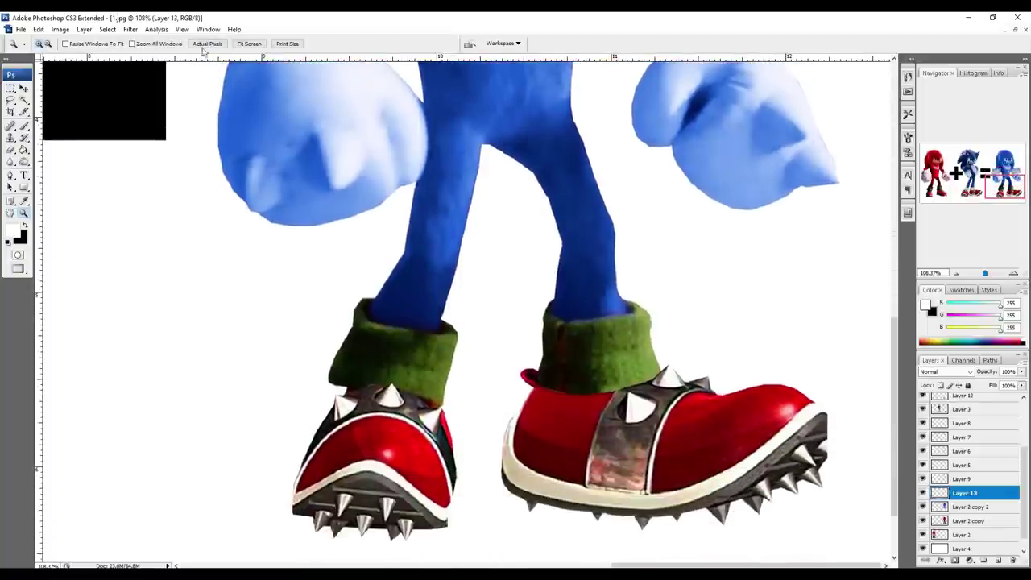
pyautogui.click(241, 43)
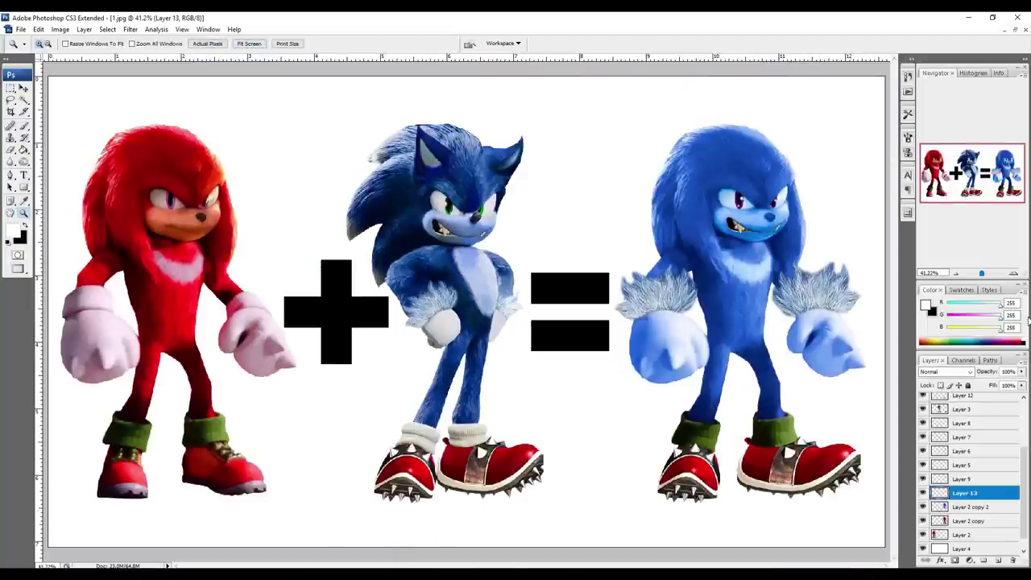